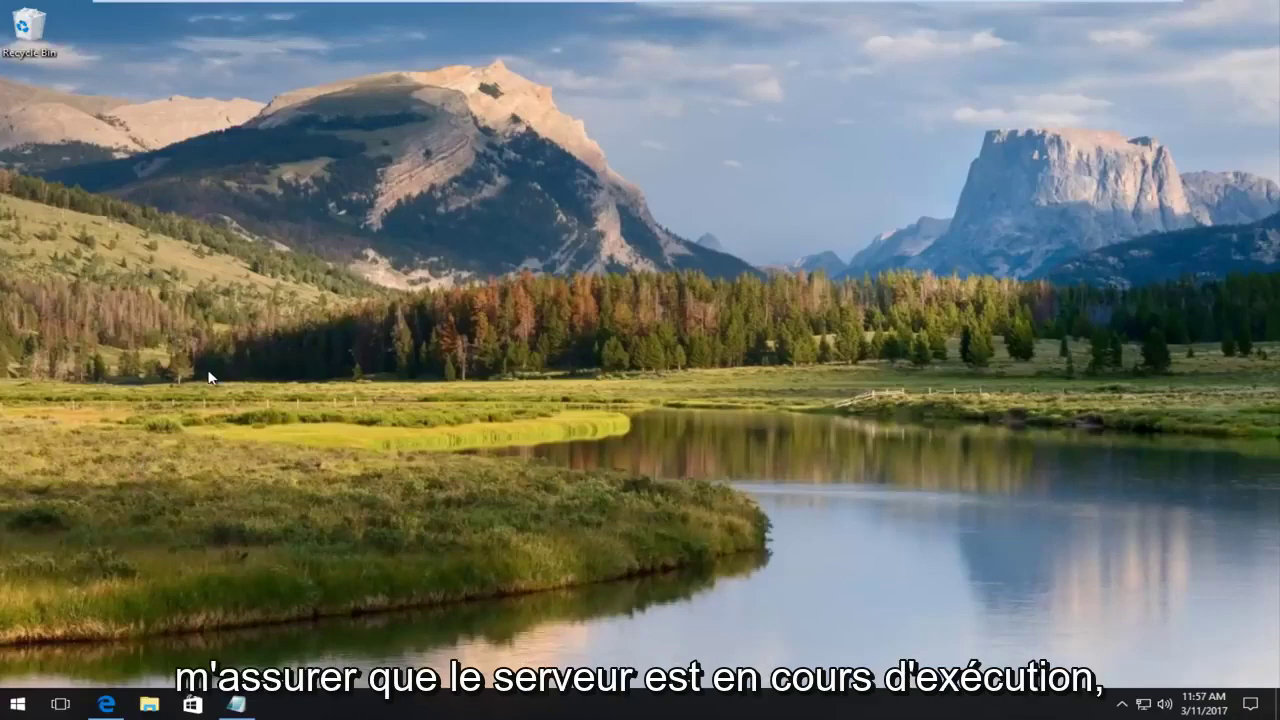
Search the Start menu for 'servi' to find the Services console.
click(28, 704)
text(ser)
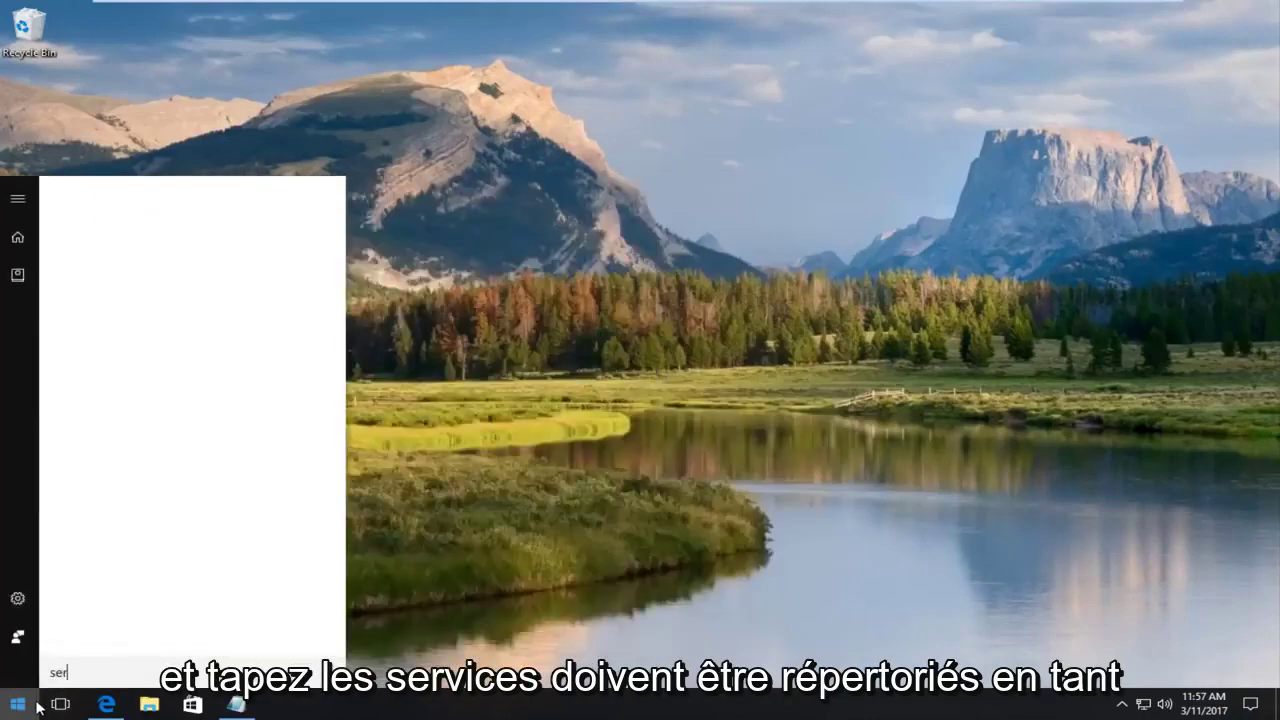
text(vi)
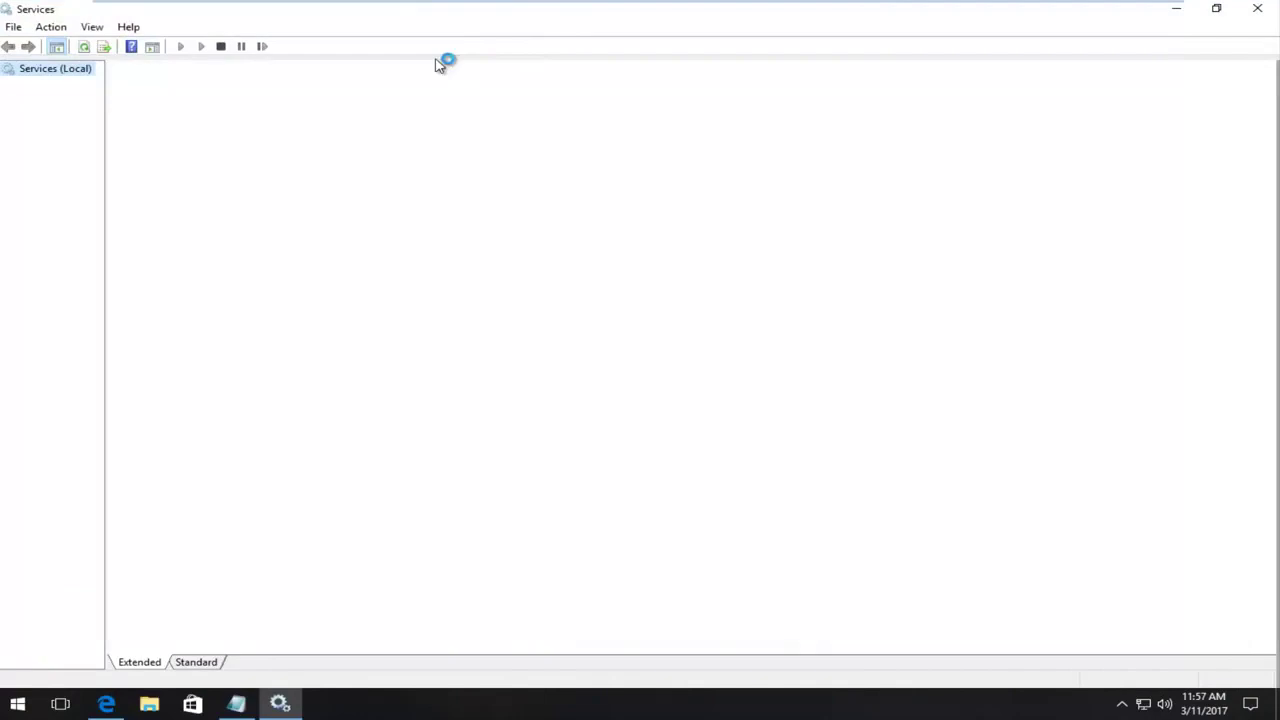
Restore and widen the Services window, then scroll the service list down toward RPC.
double_click(492, 18)
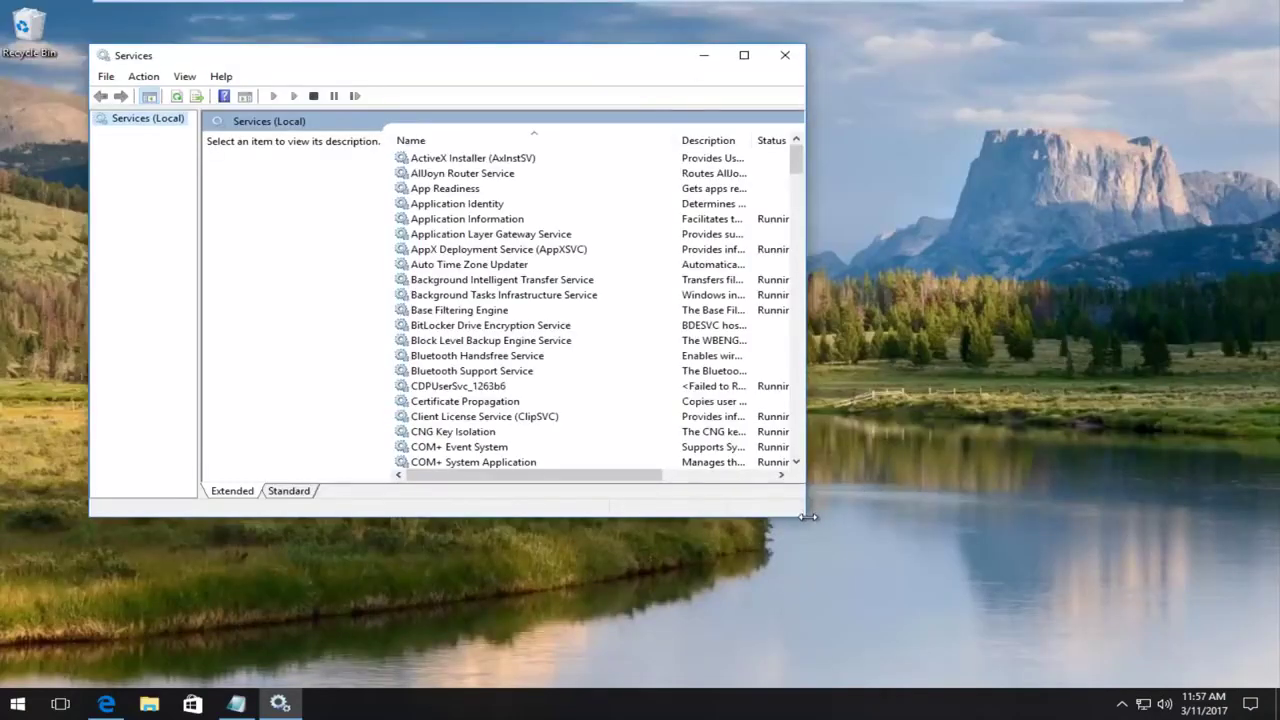
drag(808, 516, 1135, 645)
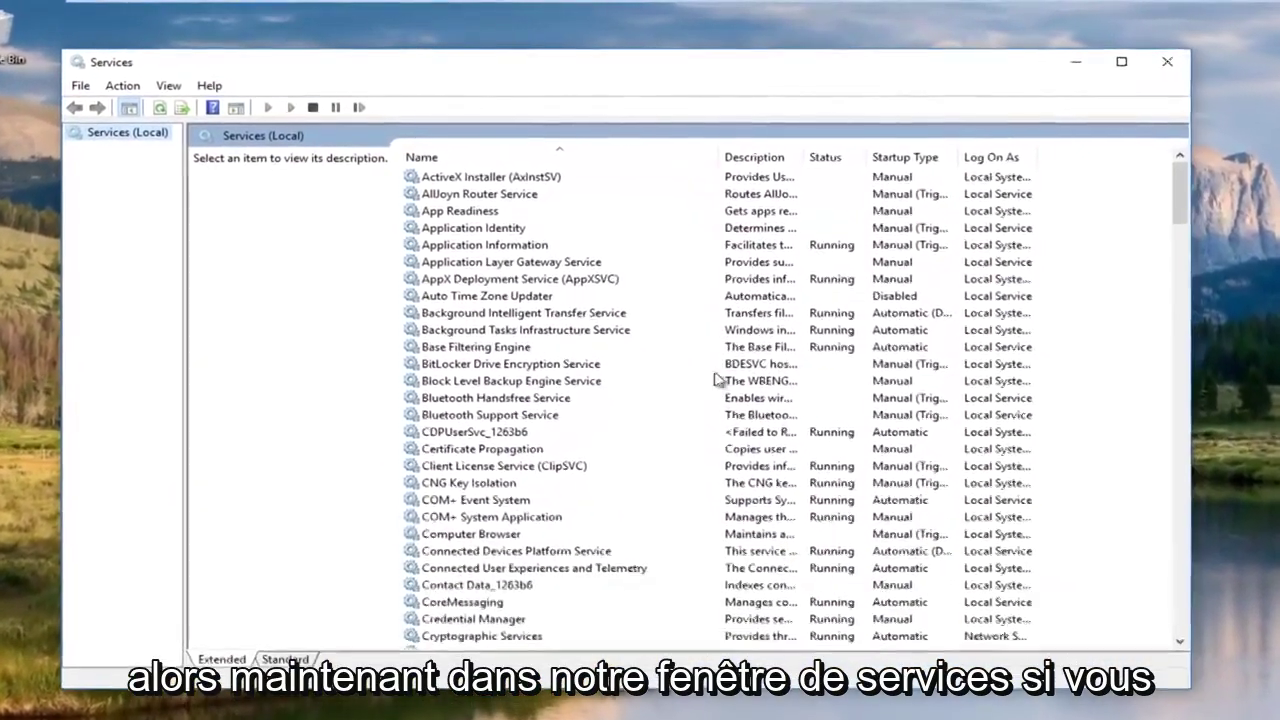
click(595, 315)
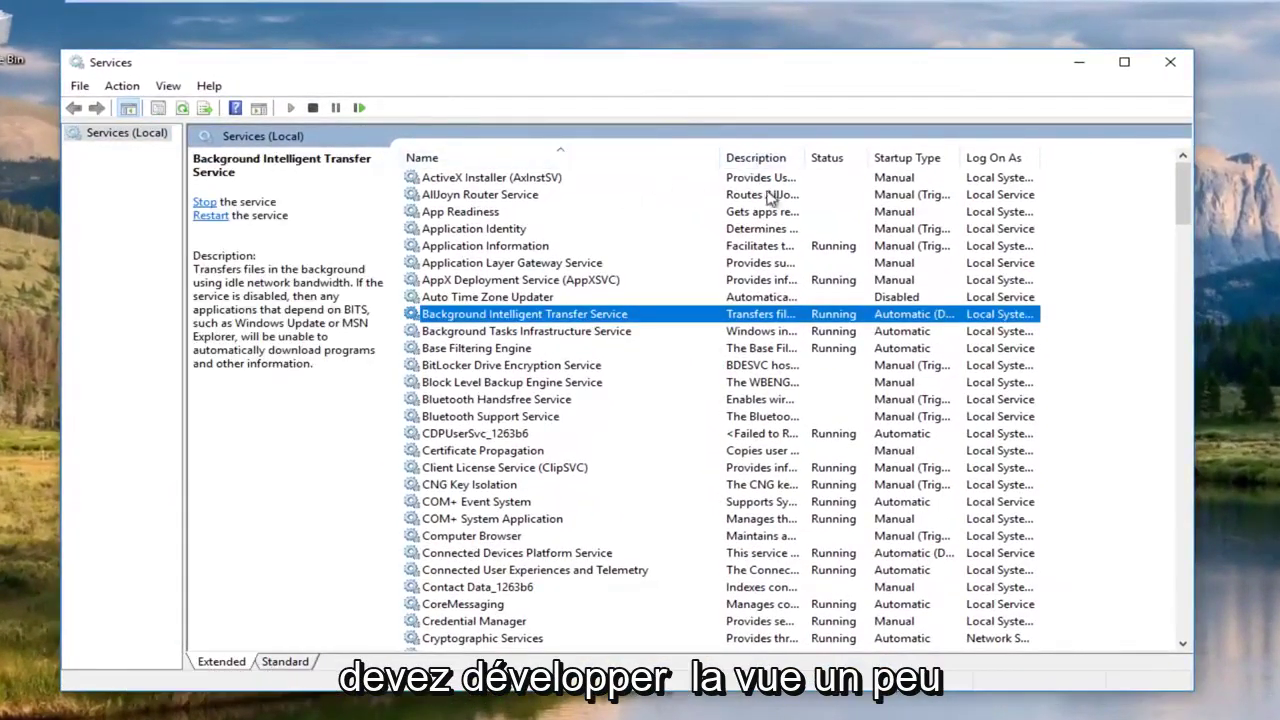
click(540, 246)
scroll(578, 330, down, 3)
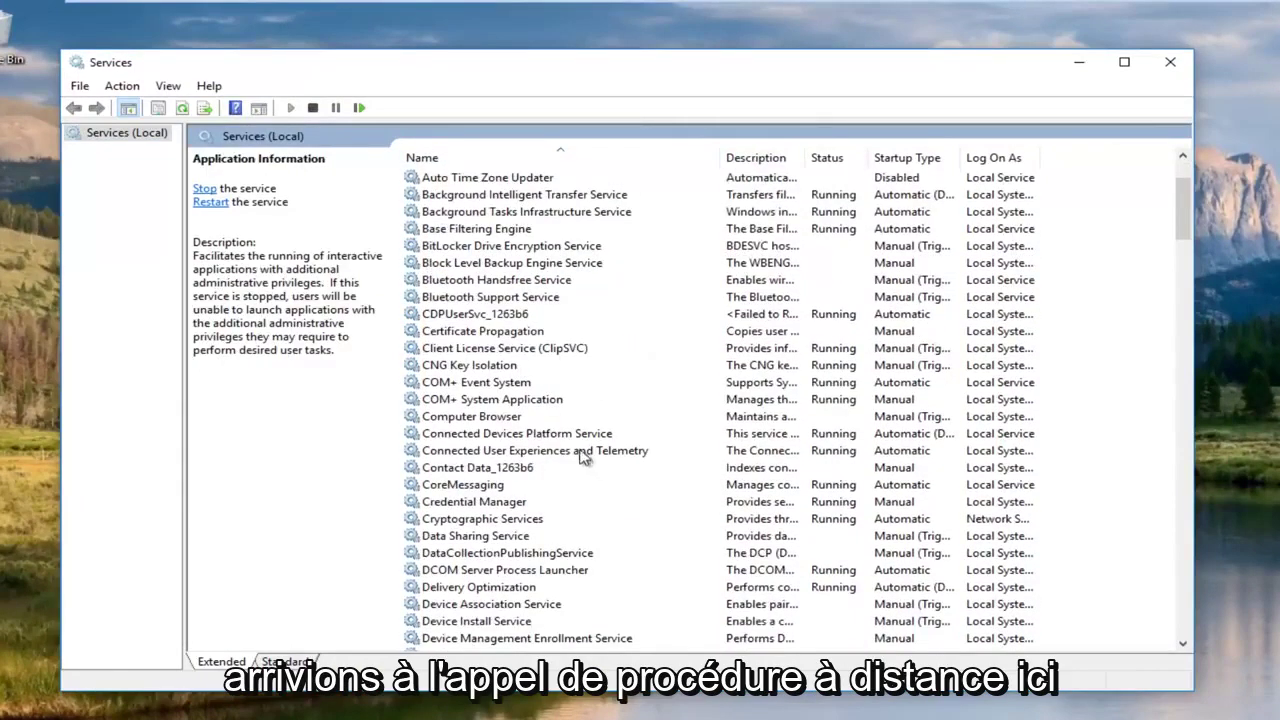
click(558, 386)
scroll(558, 400, down, 15)
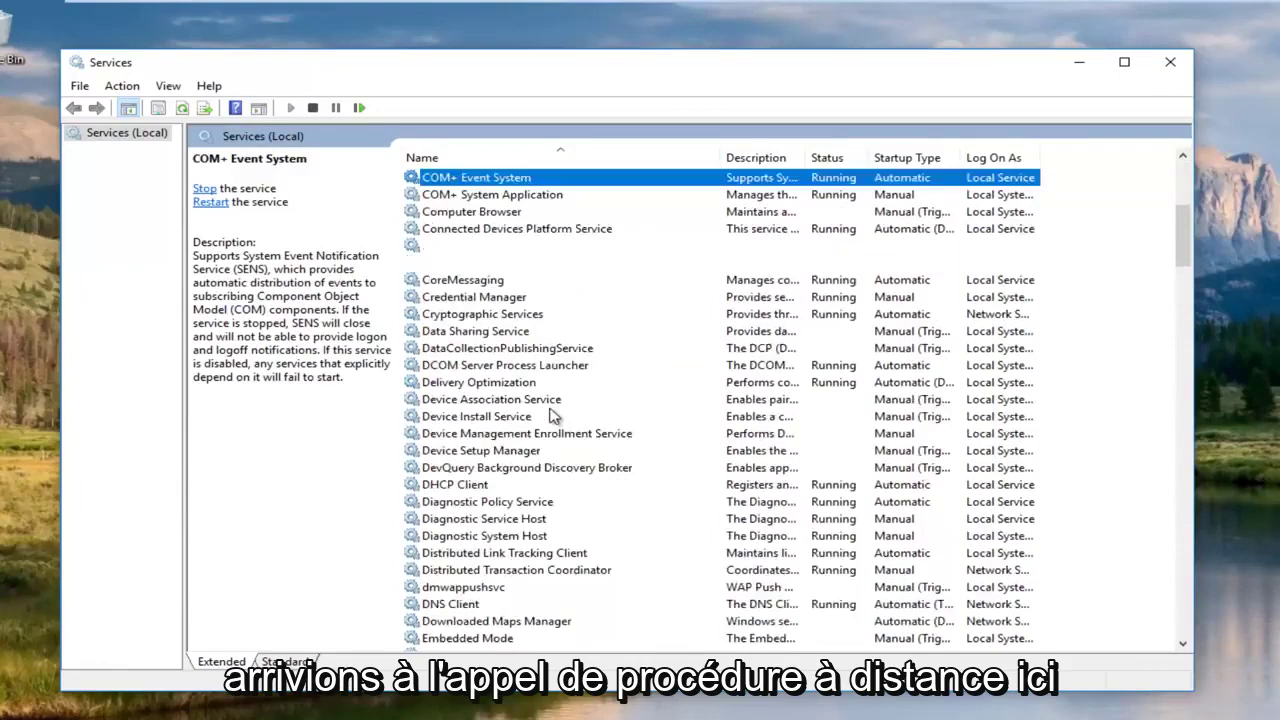
scroll(482, 456, down, 12)
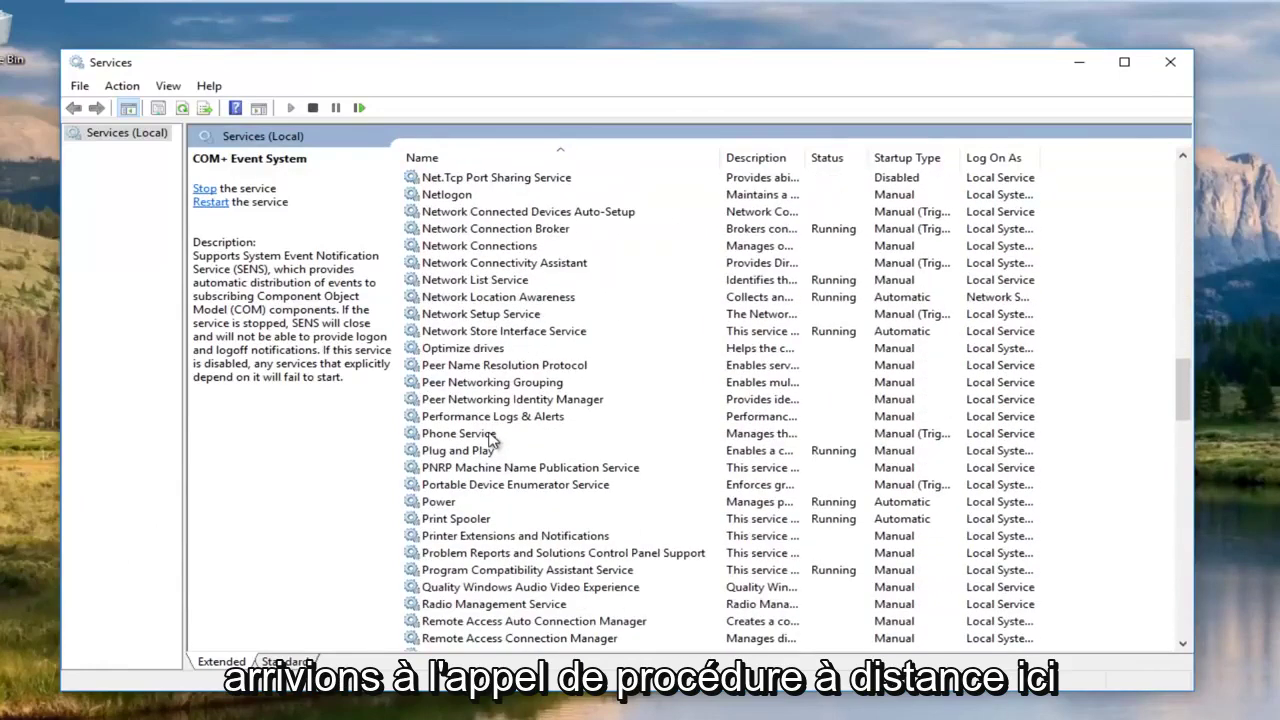
scroll(495, 450, down, 3)
Verify Remote Procedure Call (RPC) is Running with Automatic startup in its Properties, then close them.
click(476, 556)
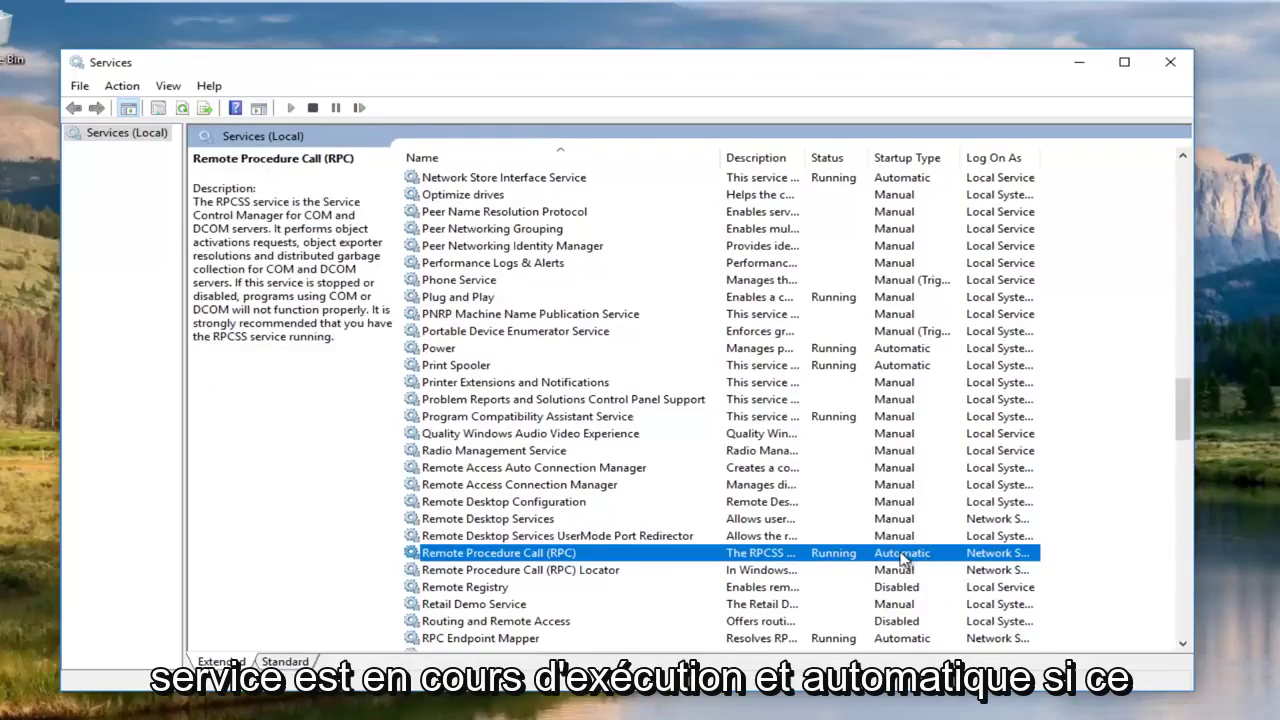
right_click(530, 557)
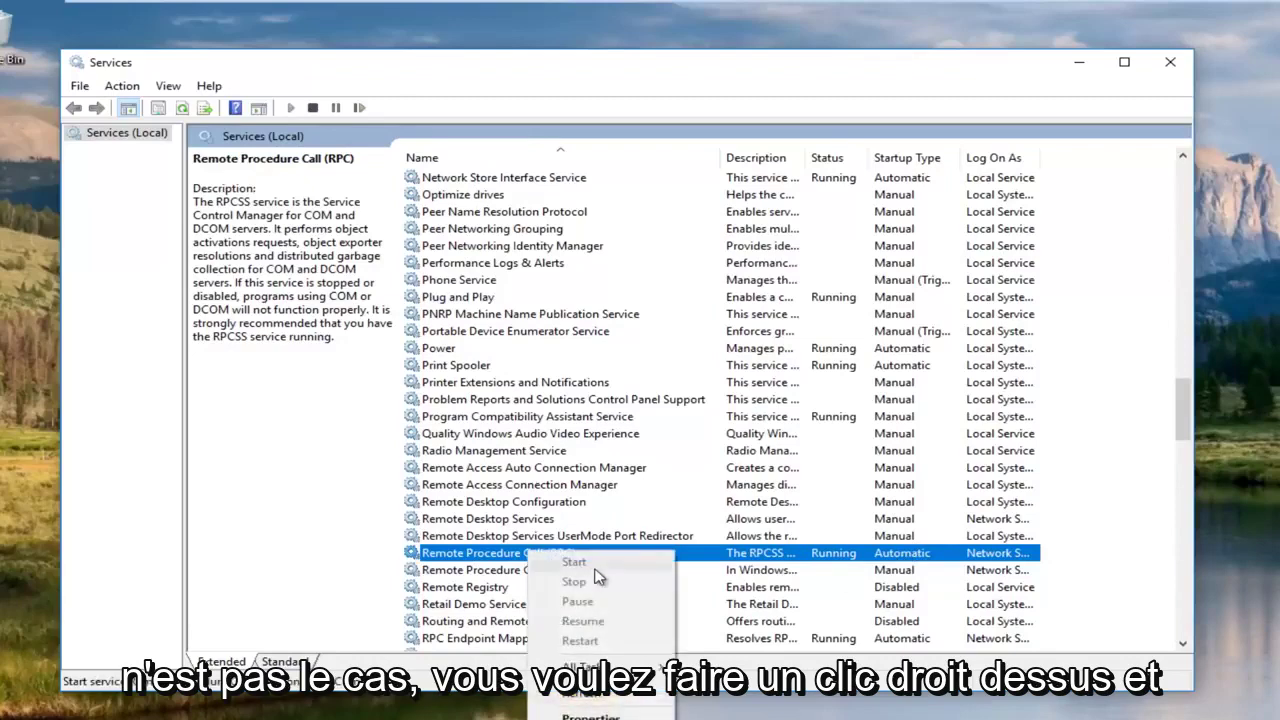
click(280, 513)
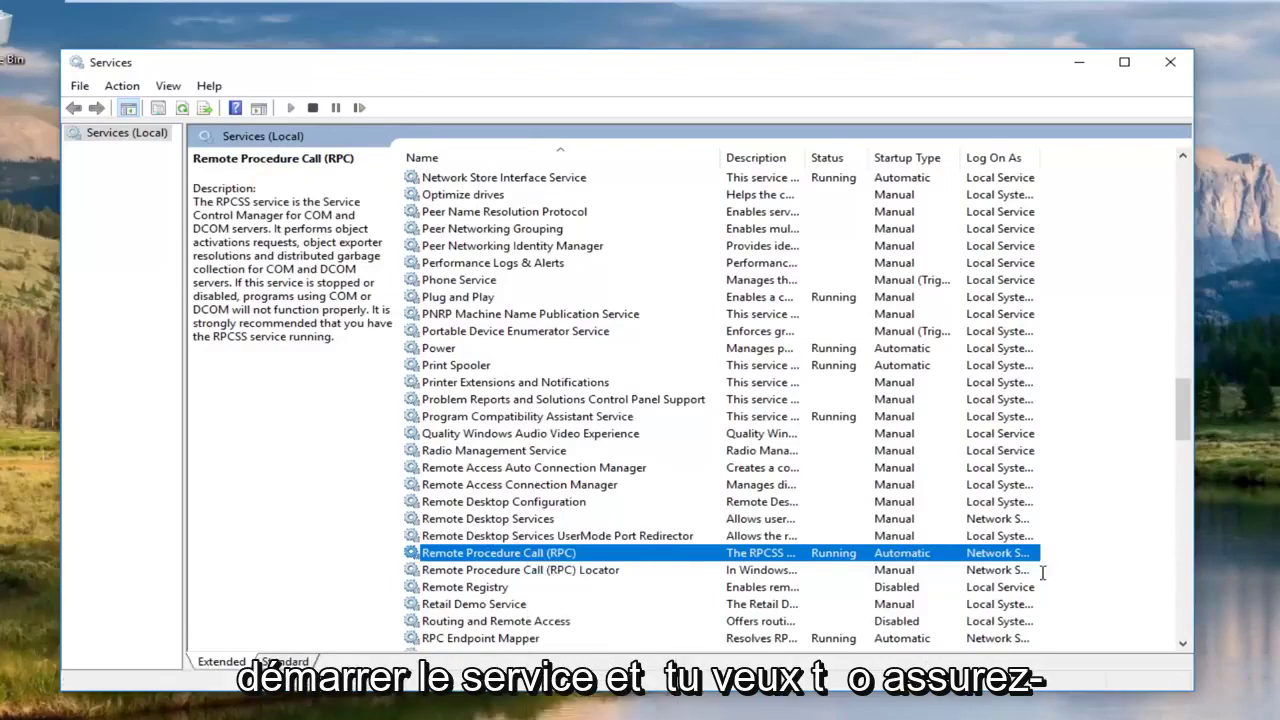
double_click(519, 555)
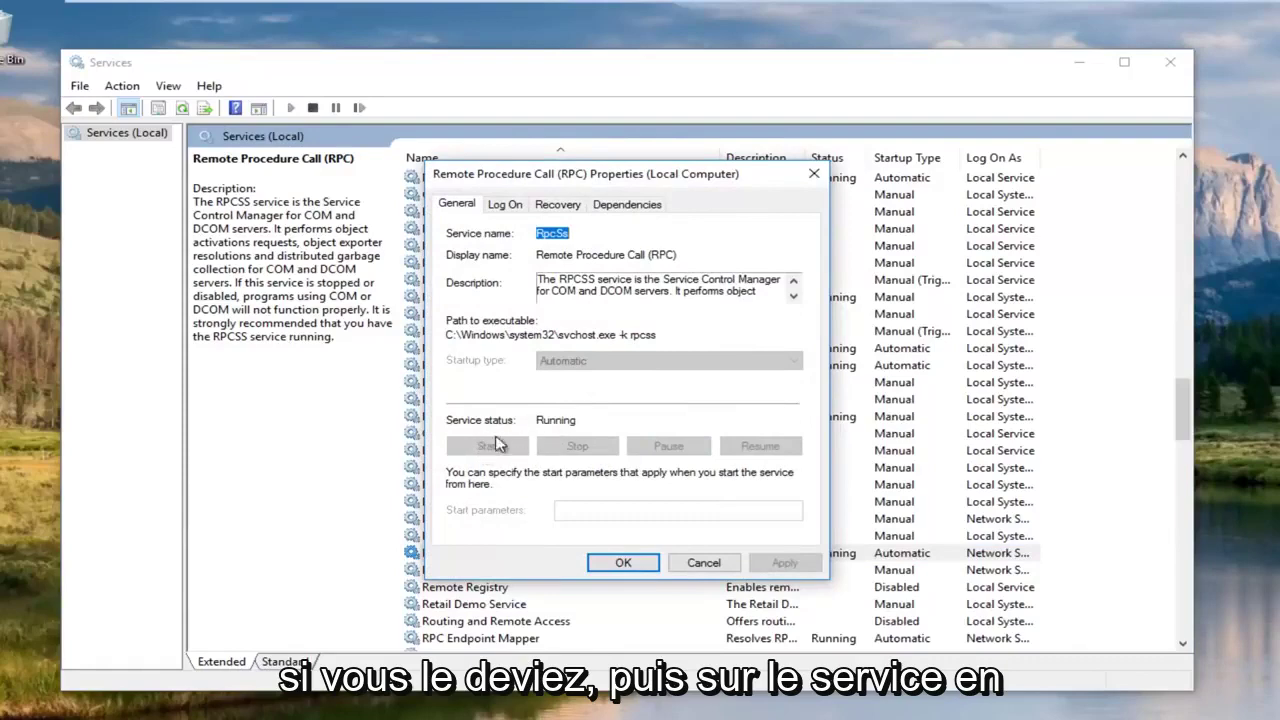
click(814, 173)
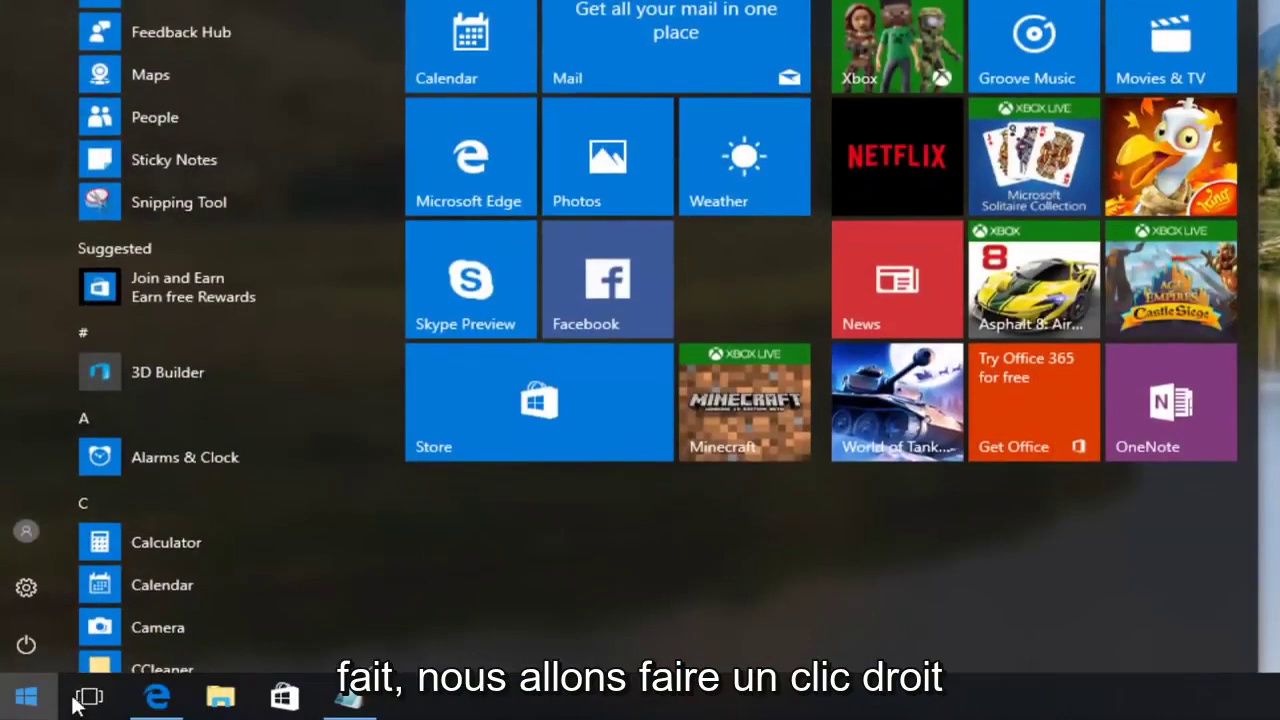
Launch Registry Editor by running regedt32.exe from the Win+X Run dialog.
key(Escape)
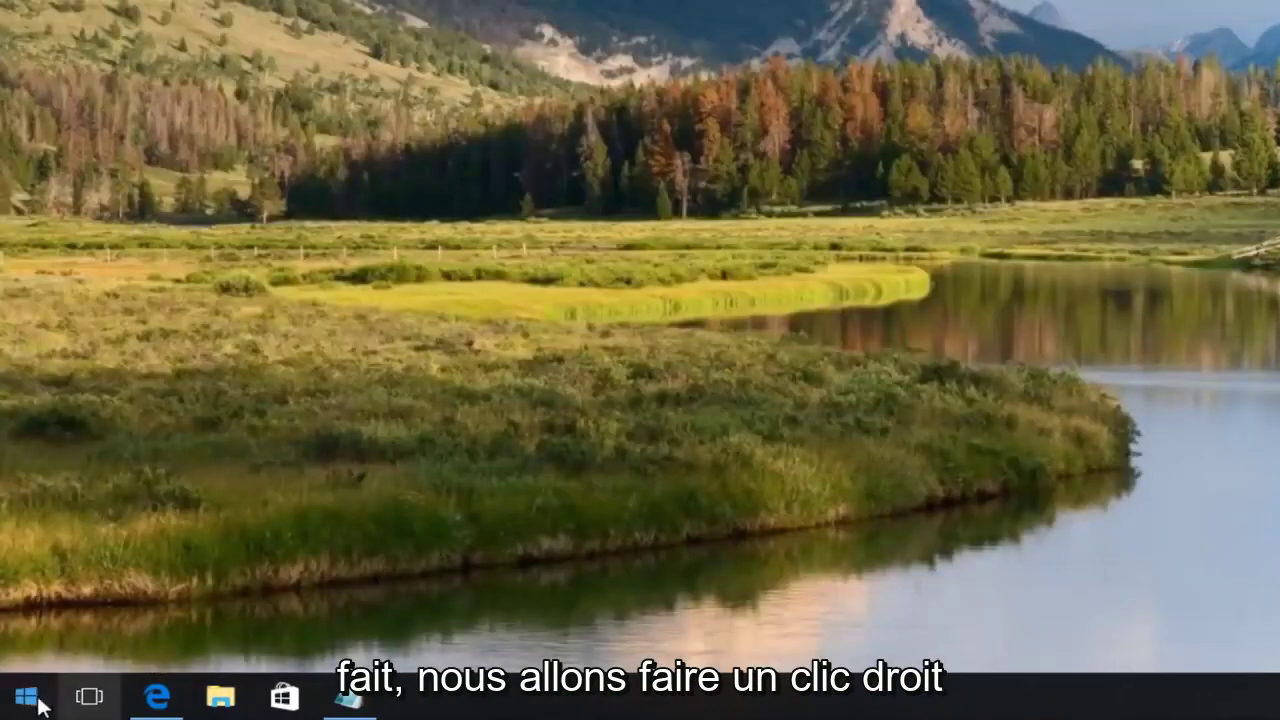
right_click(30, 700)
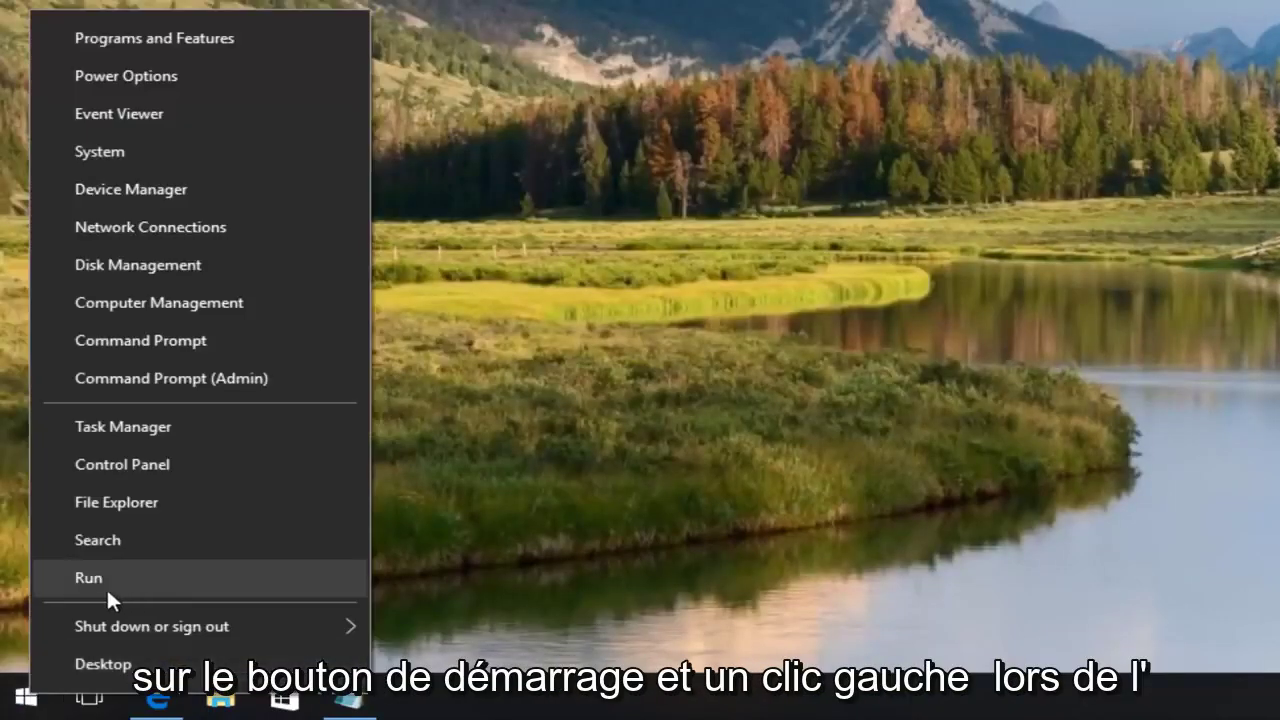
click(118, 580)
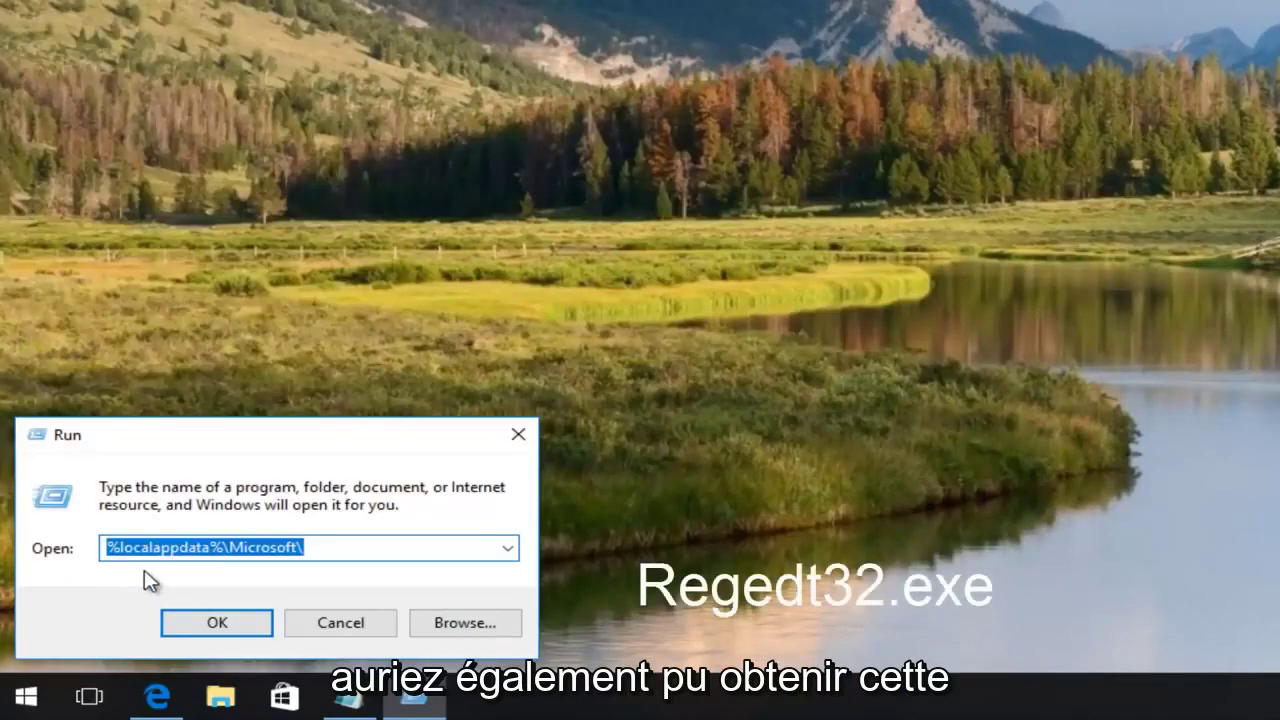
key(BackSpace)
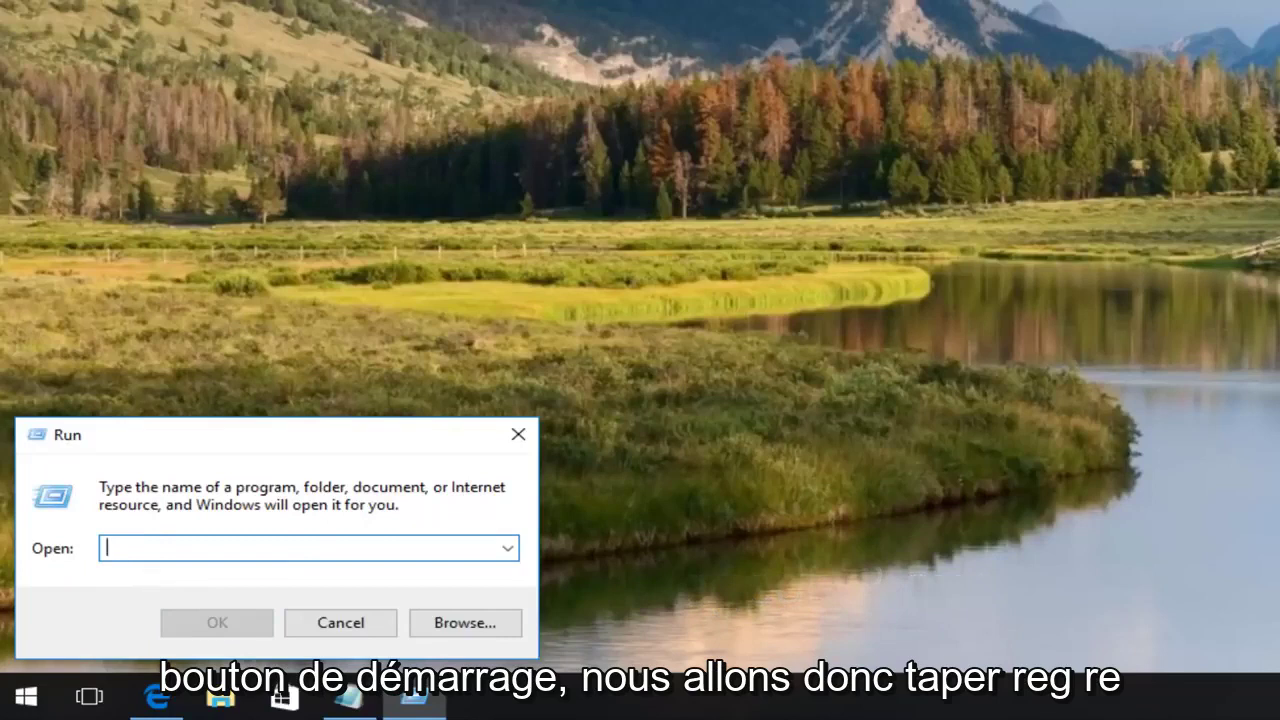
text(Reg)
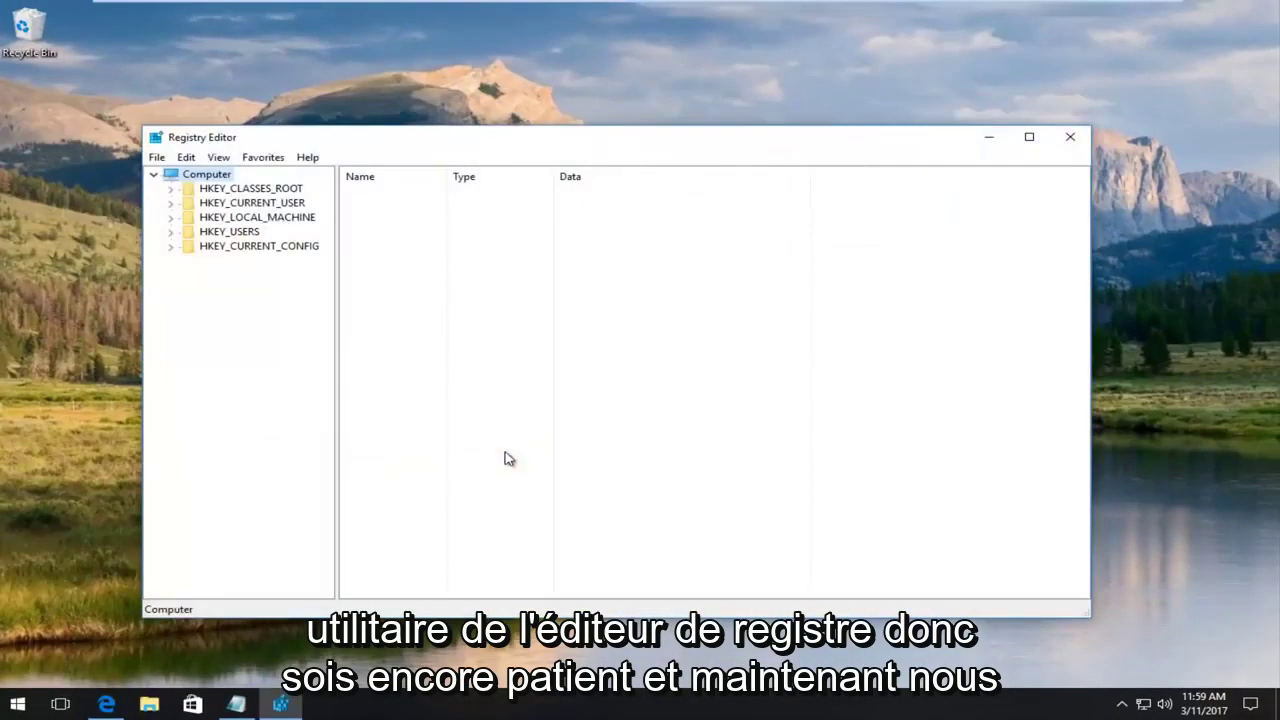
Expand HKEY_CURRENT_USER > Software > Classes, widen the key tree and scroll its extension subkeys.
drag(463, 148, 478, 130)
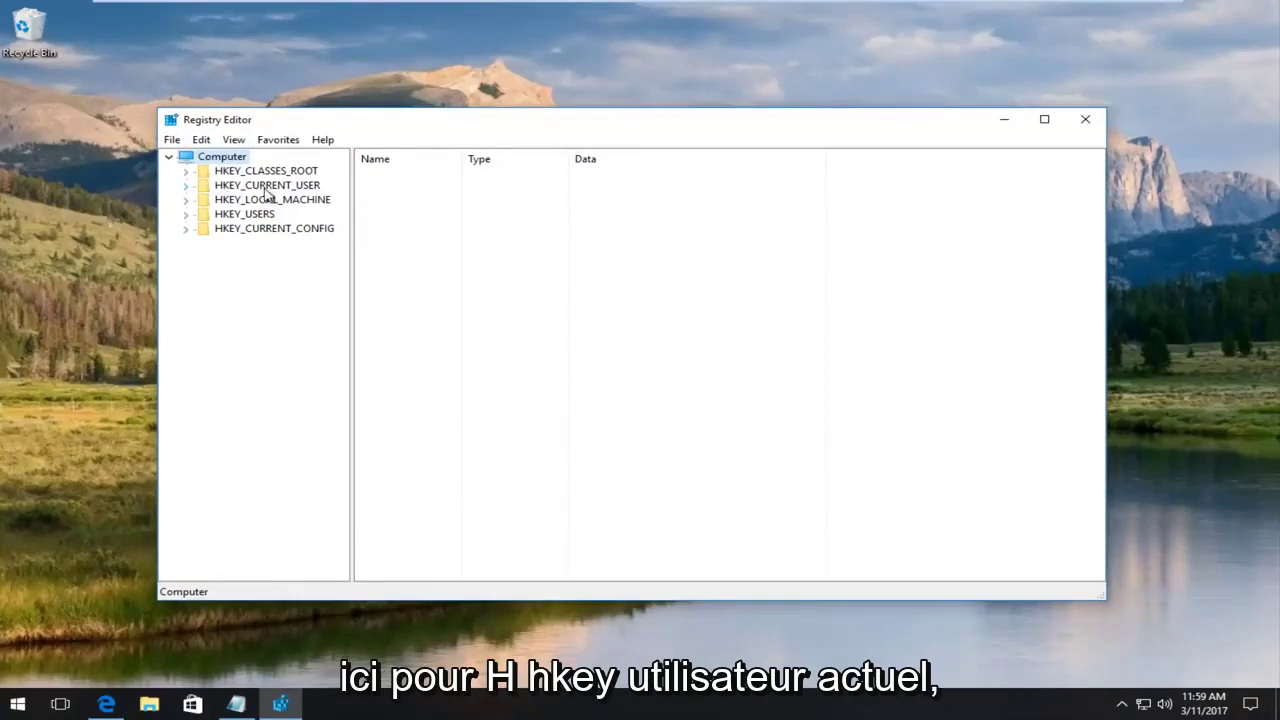
double_click(229, 188)
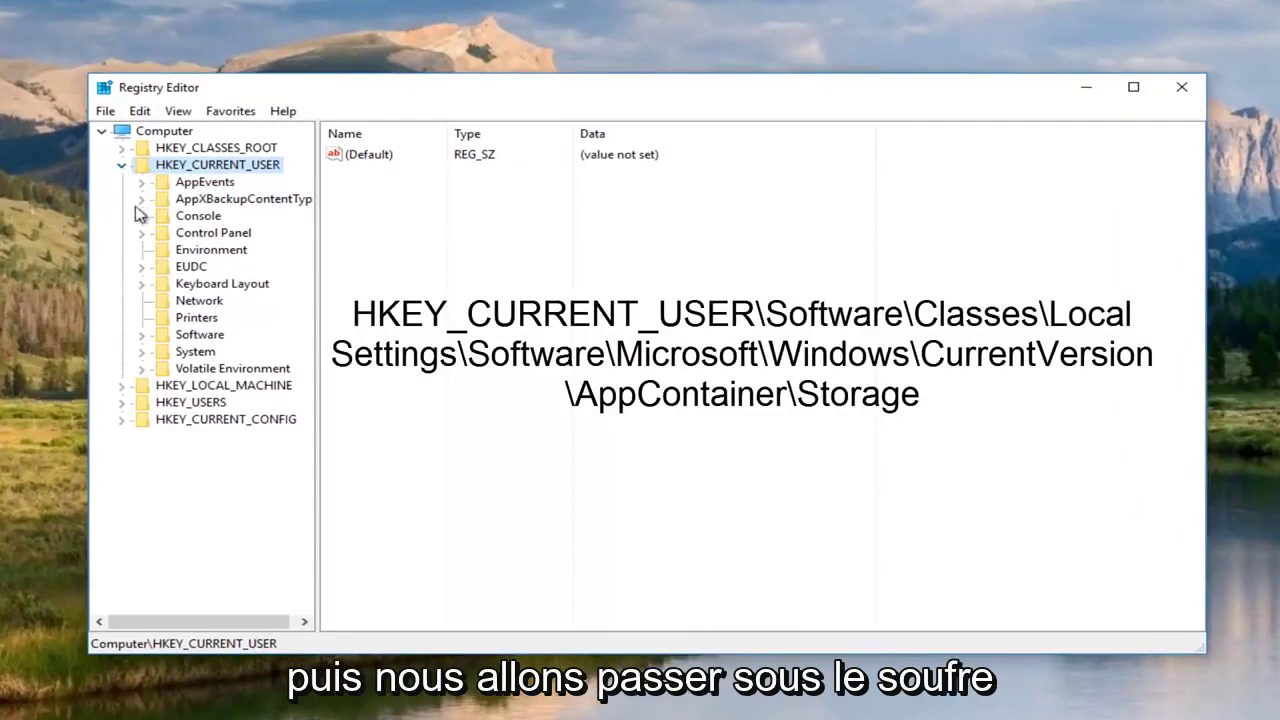
double_click(190, 336)
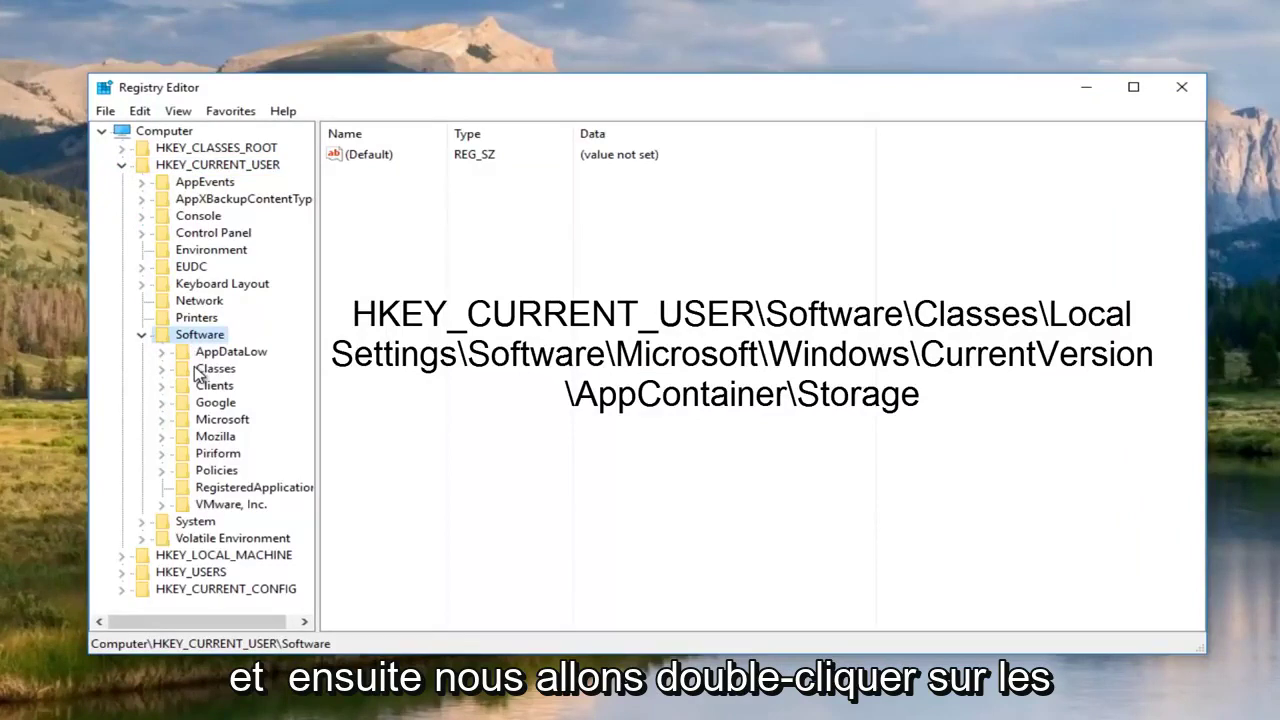
double_click(199, 369)
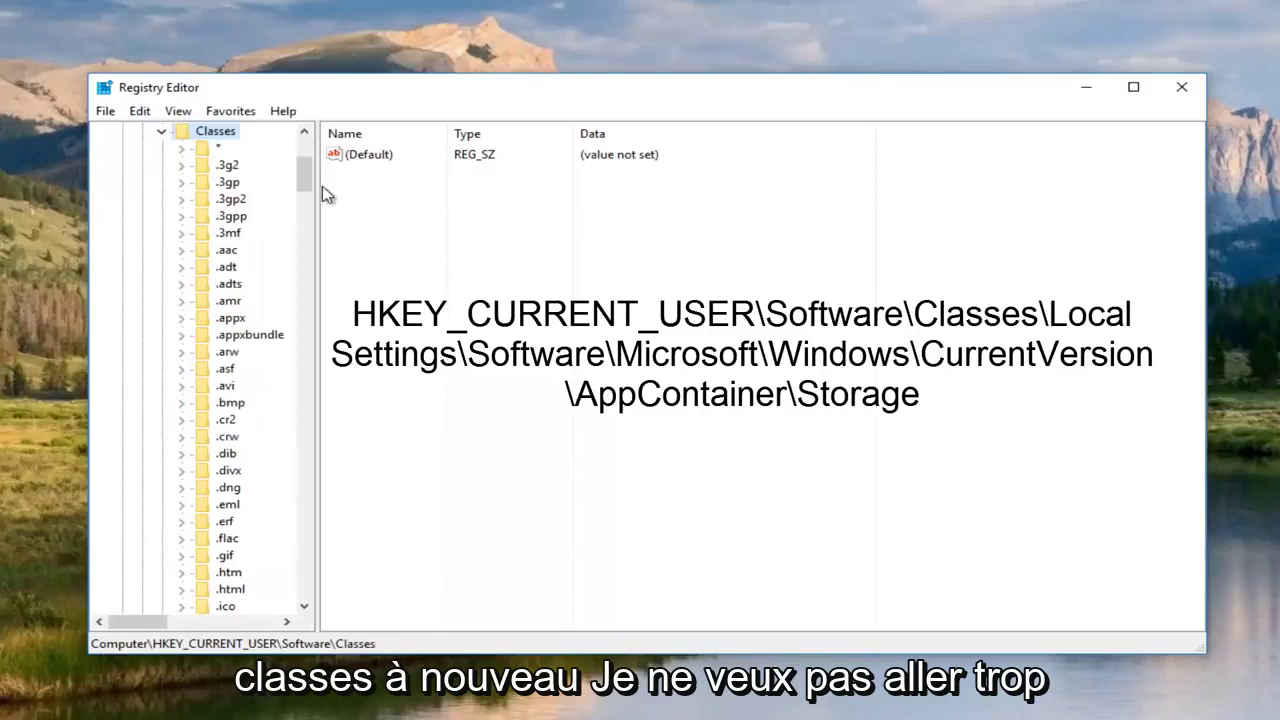
drag(320, 192, 441, 196)
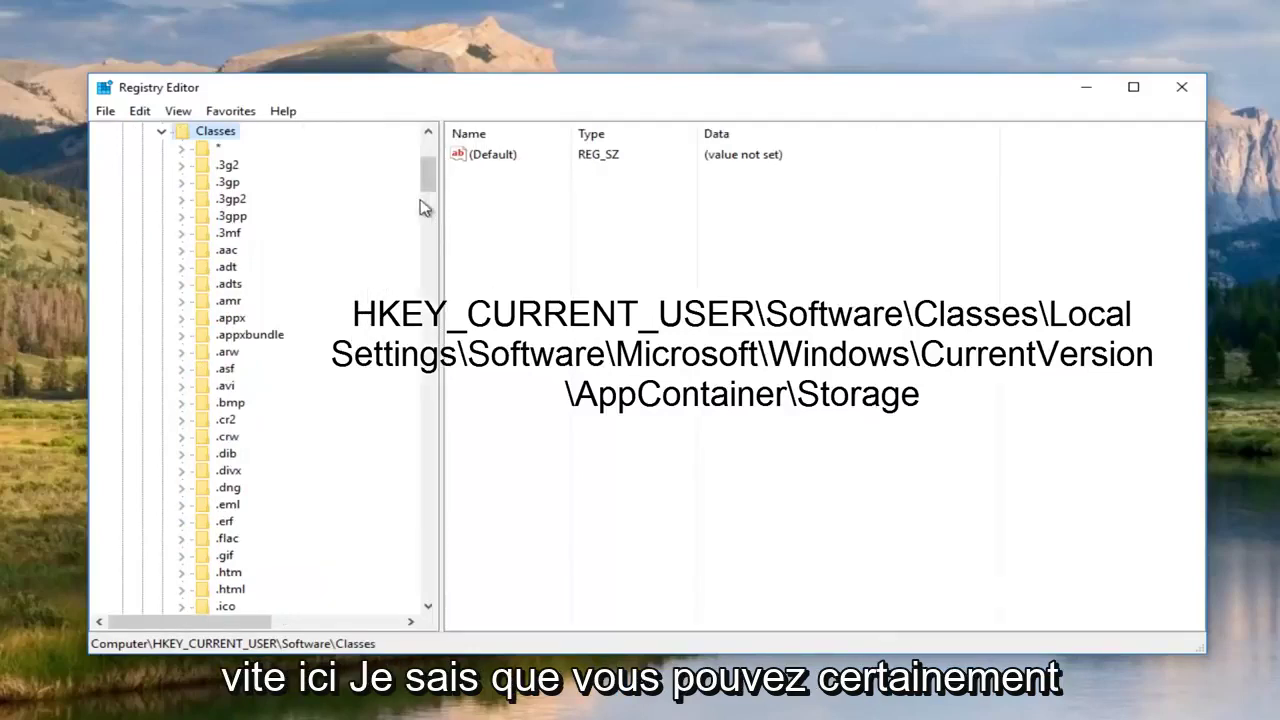
scroll(285, 280, up, 5)
scroll(282, 288, down, 3)
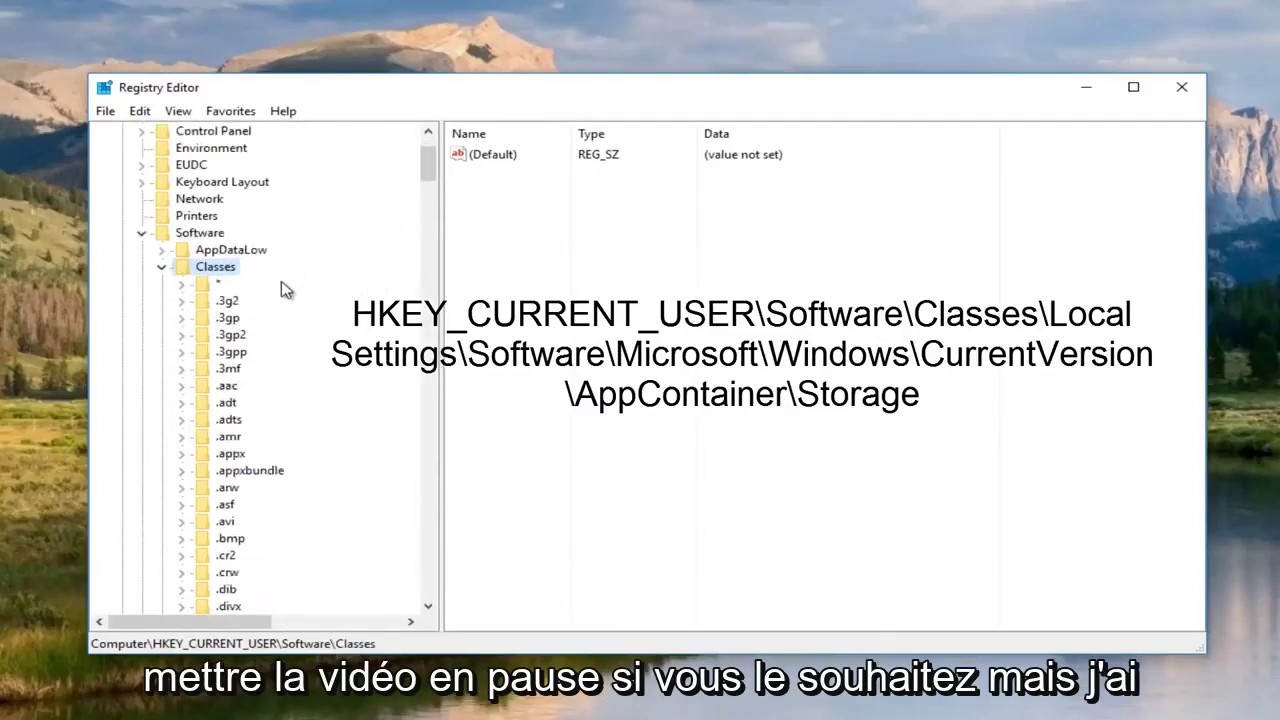
scroll(283, 292, down, 1)
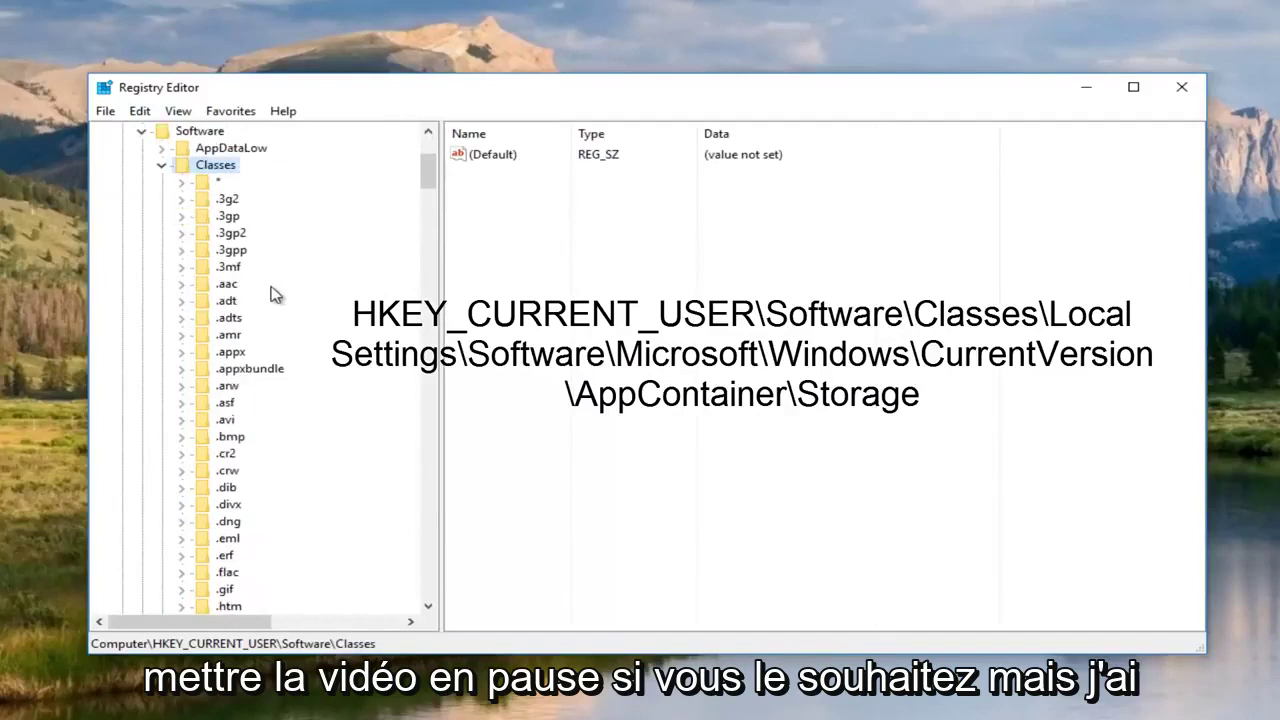
scroll(268, 291, down, 1)
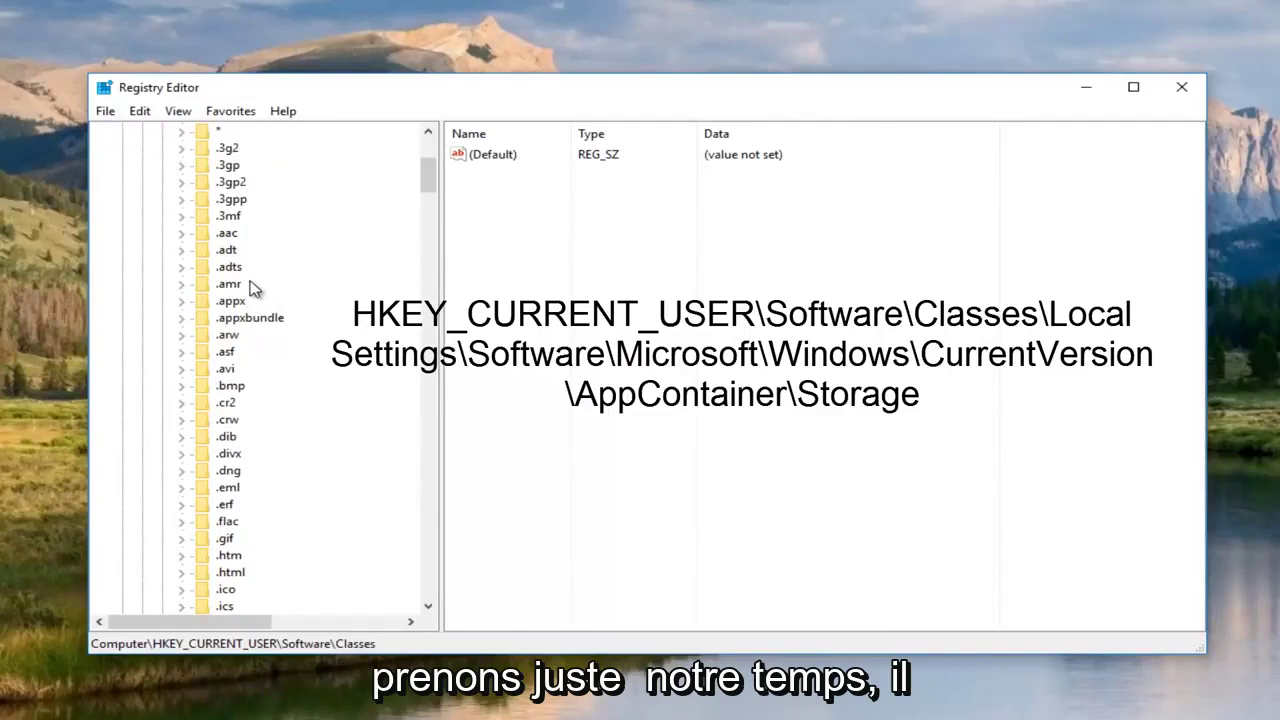
scroll(252, 288, down, 5)
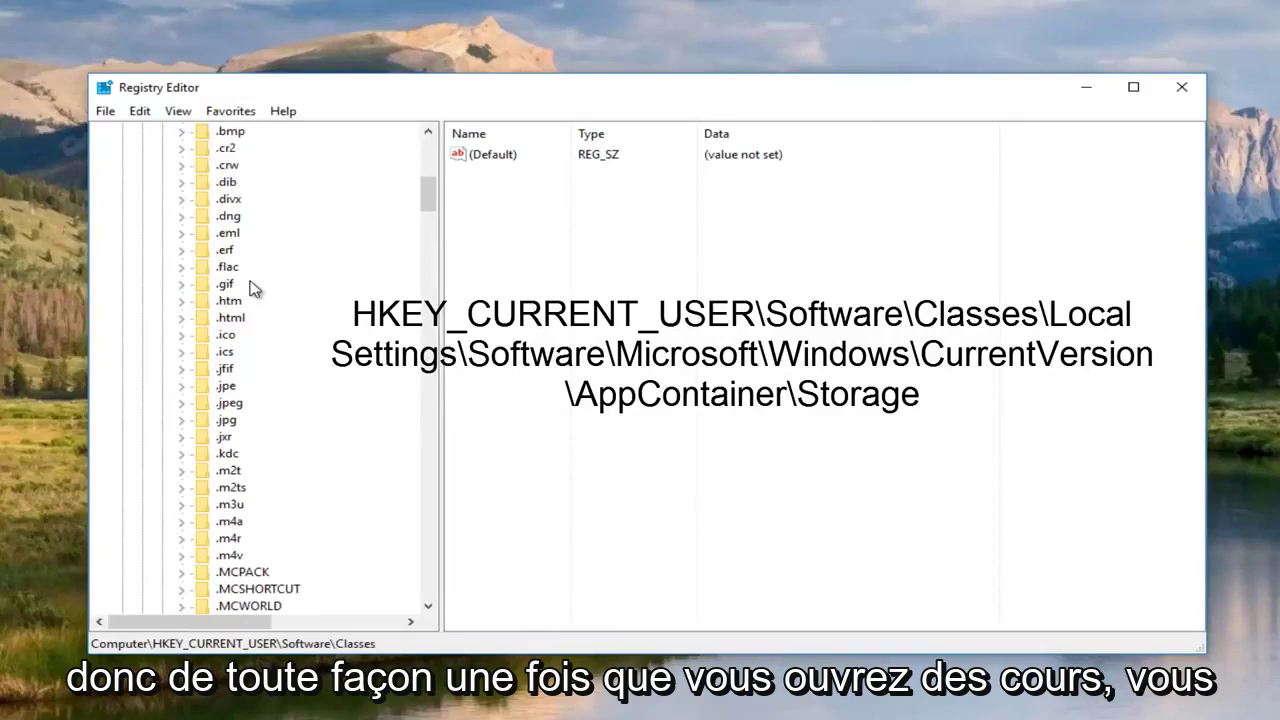
Scroll to Local Settings and expand Software\Microsoft\Windows\CurrentVersion\AppContainer beneath it.
scroll(252, 288, down, 10)
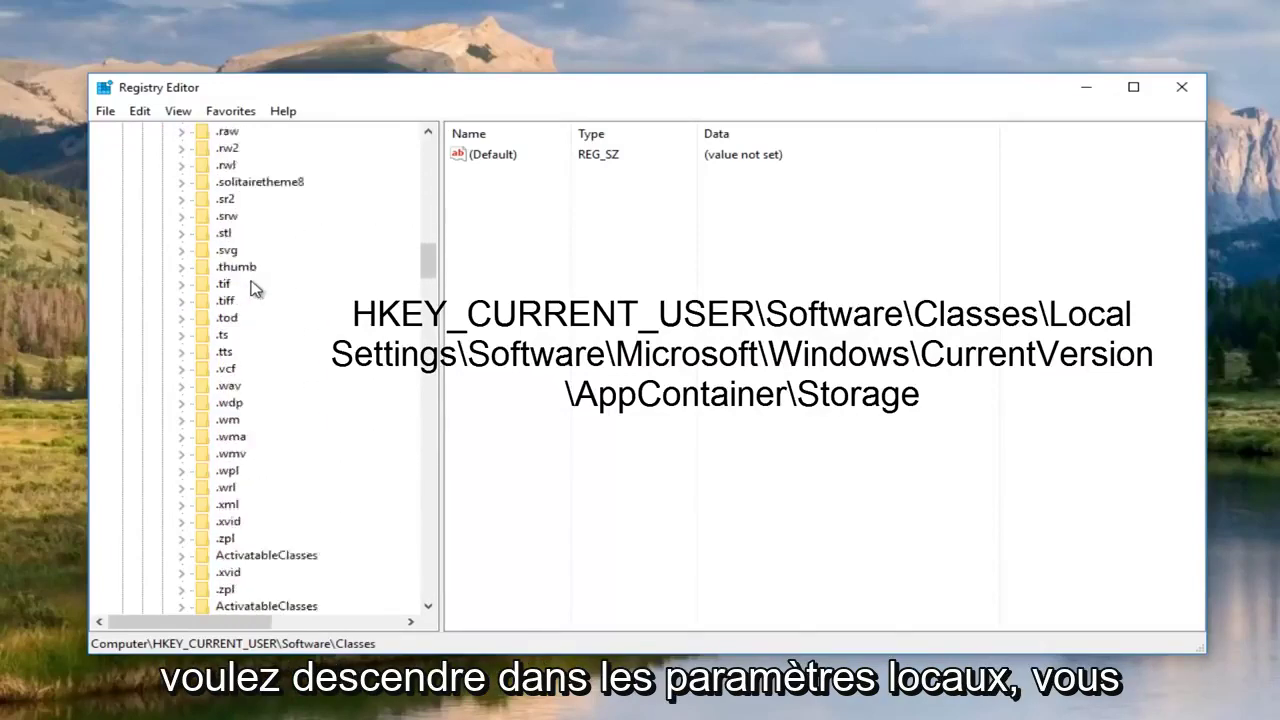
scroll(255, 289, down, 20)
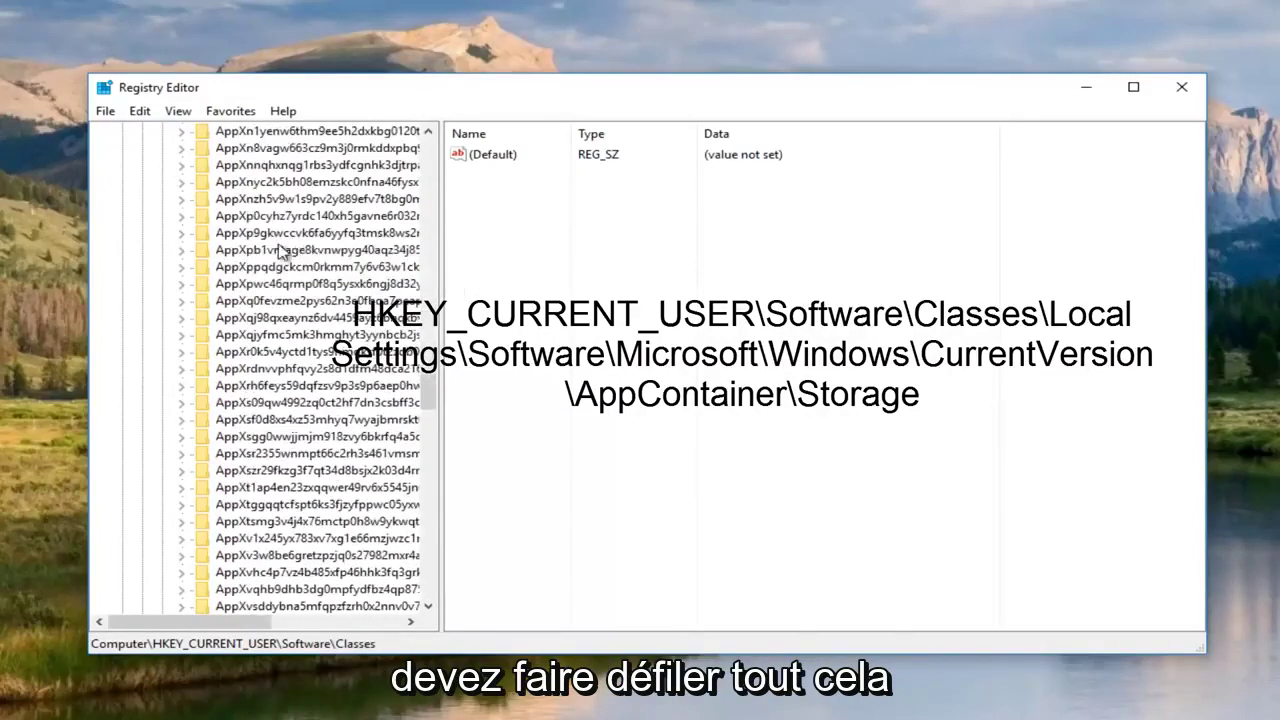
scroll(280, 252, down, 20)
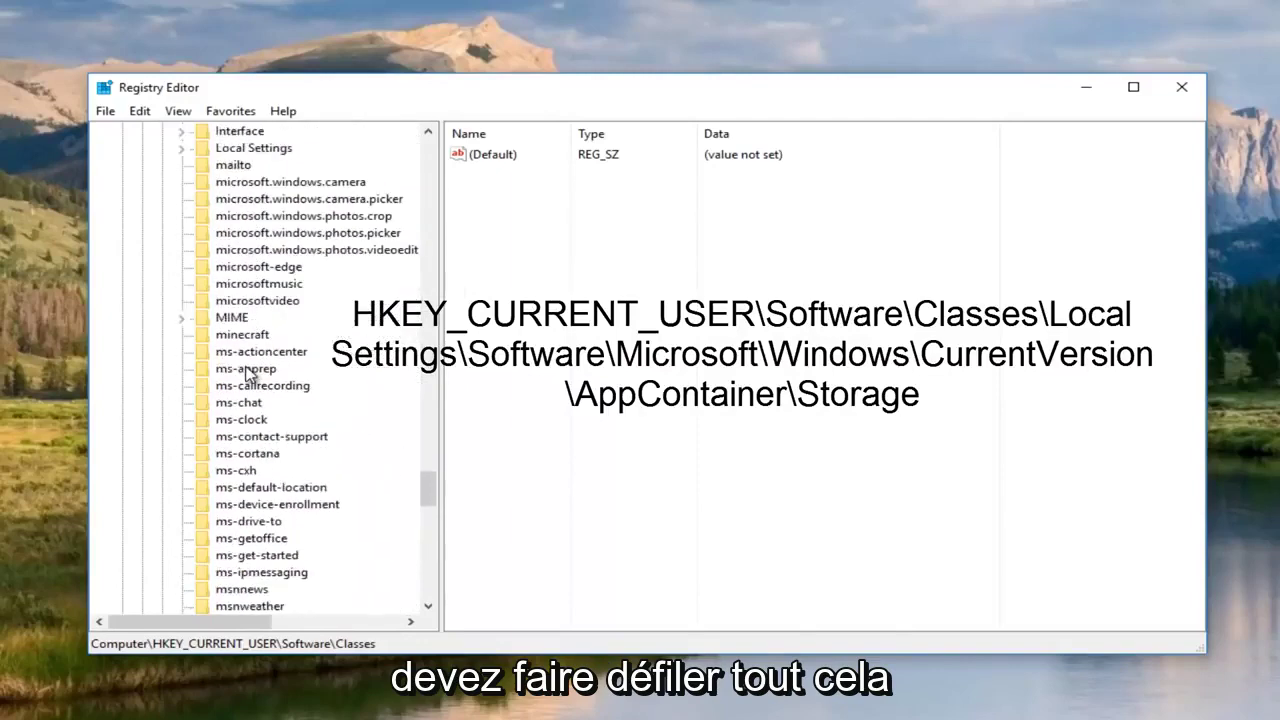
scroll(250, 370, down, 2)
scroll(251, 371, up, 6)
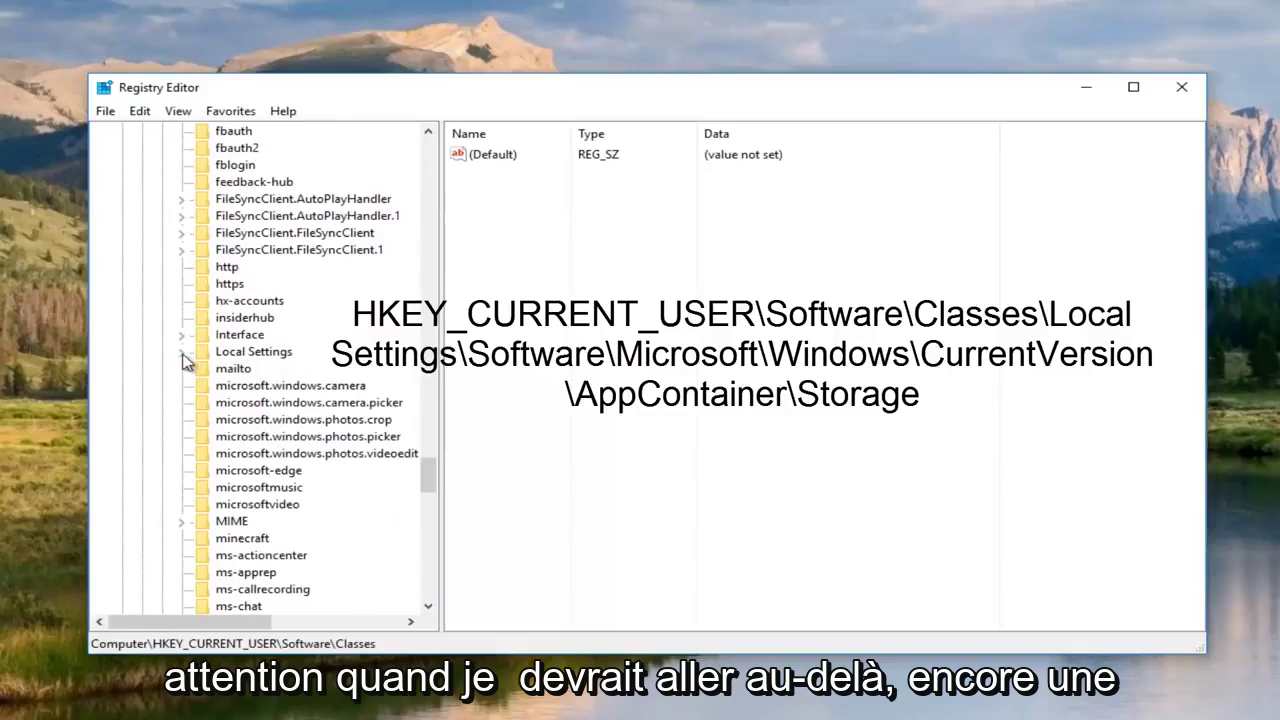
double_click(268, 354)
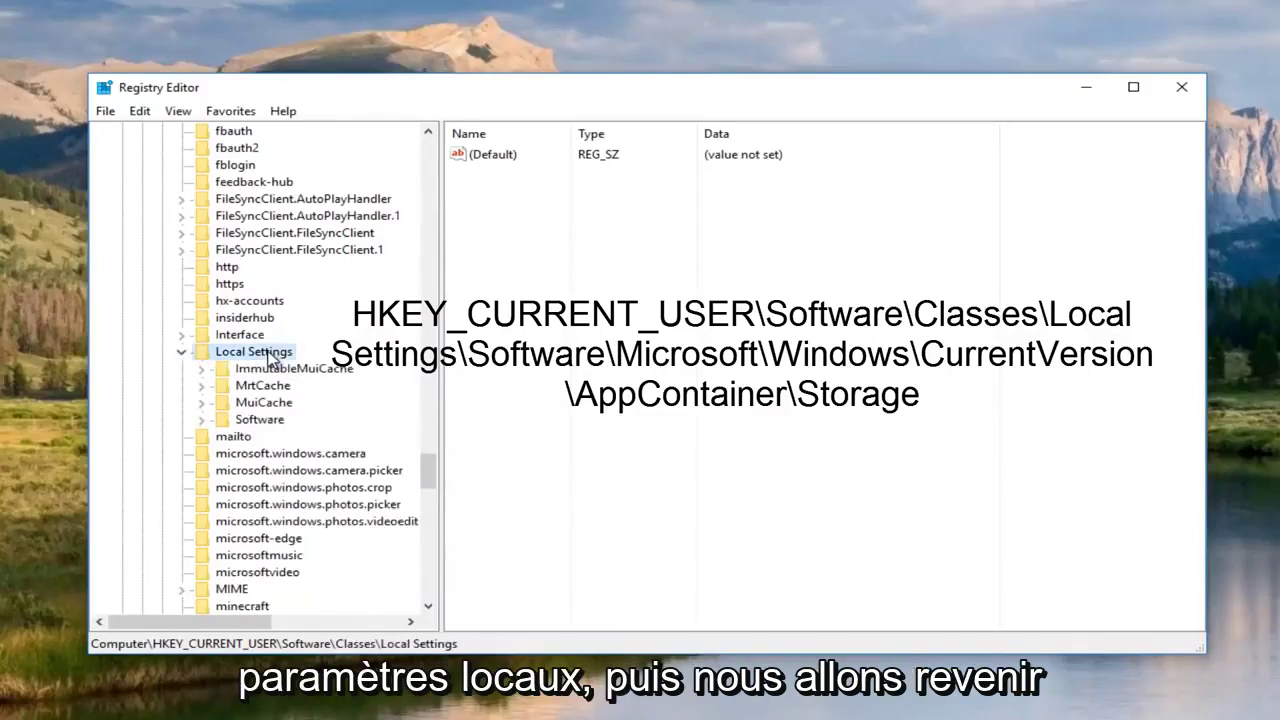
double_click(247, 421)
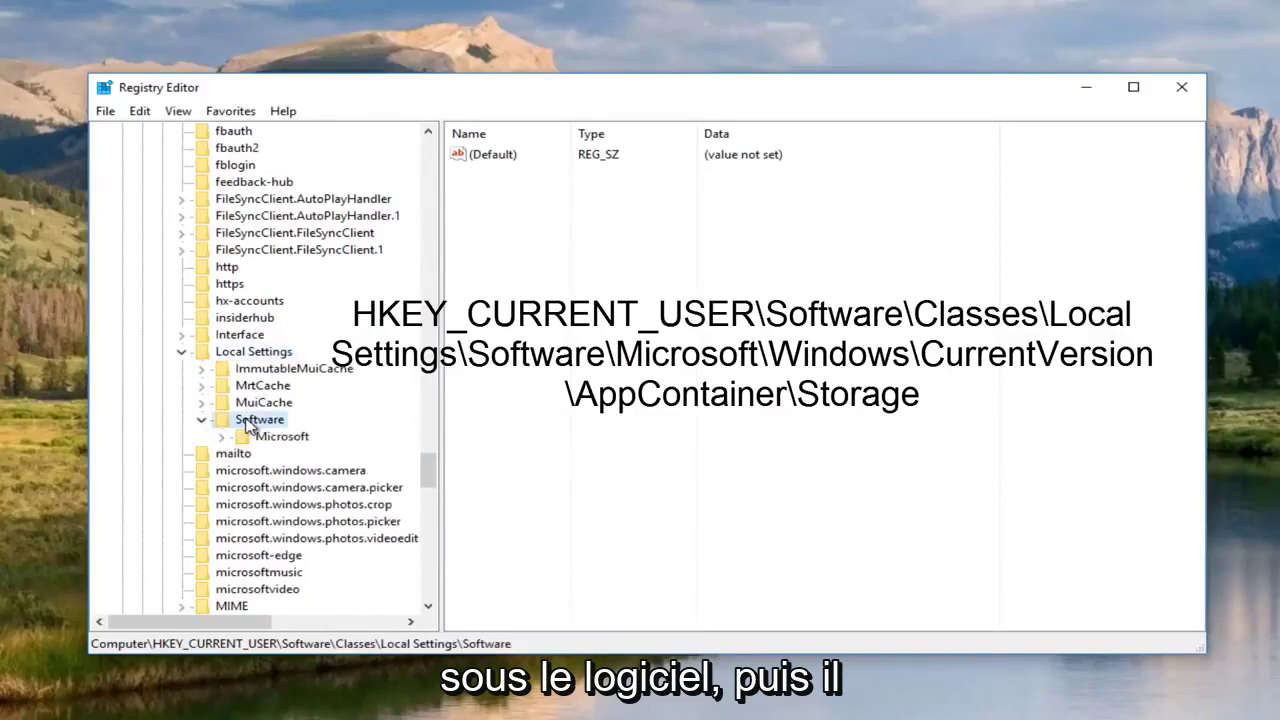
double_click(259, 441)
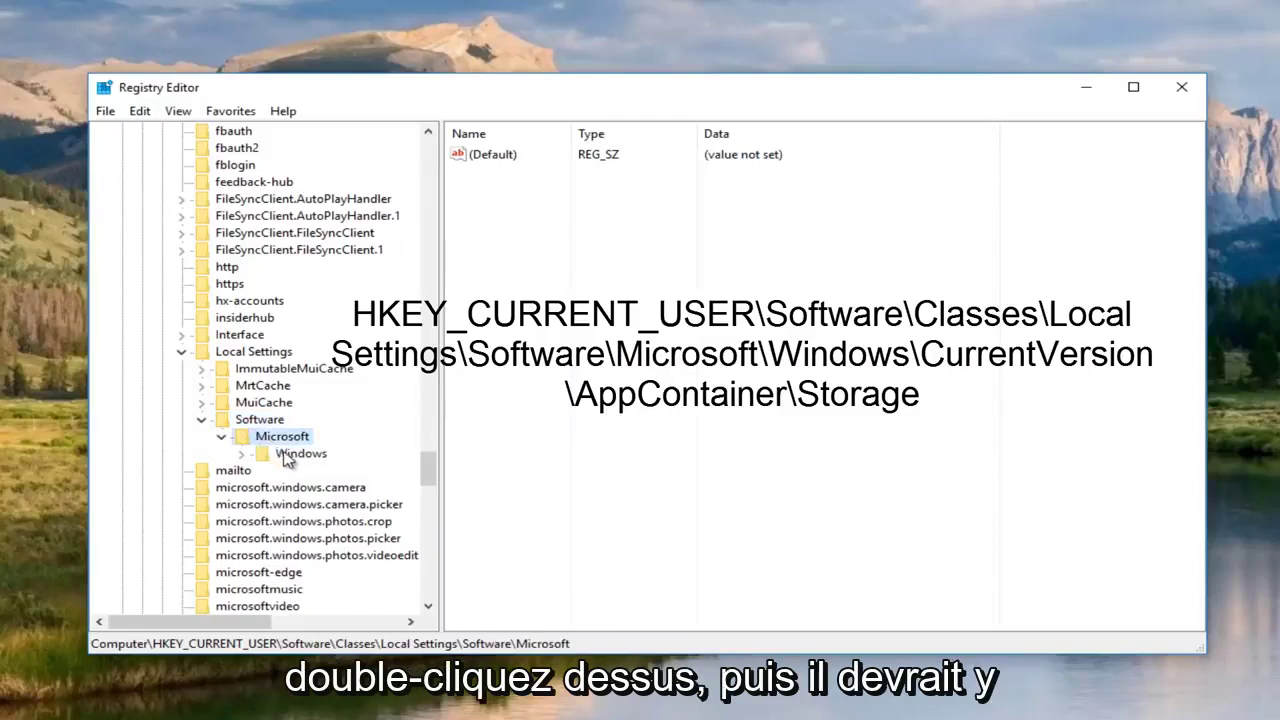
double_click(300, 454)
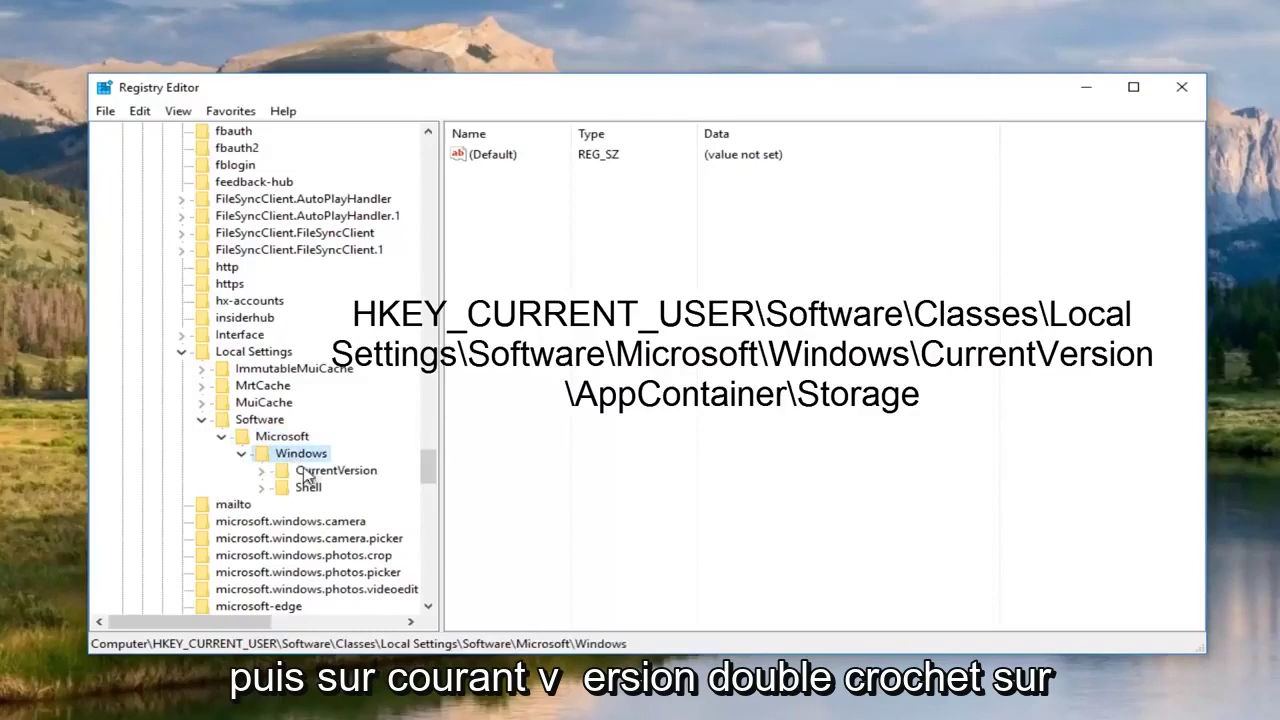
double_click(309, 472)
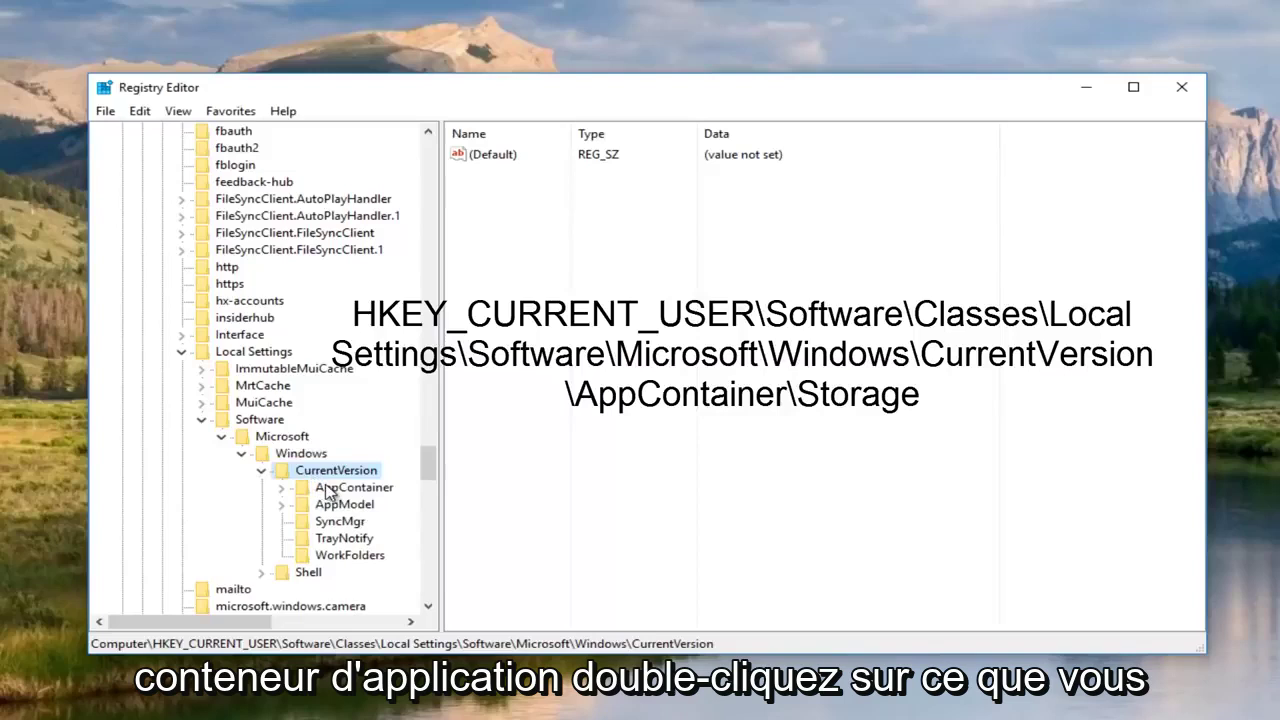
double_click(330, 489)
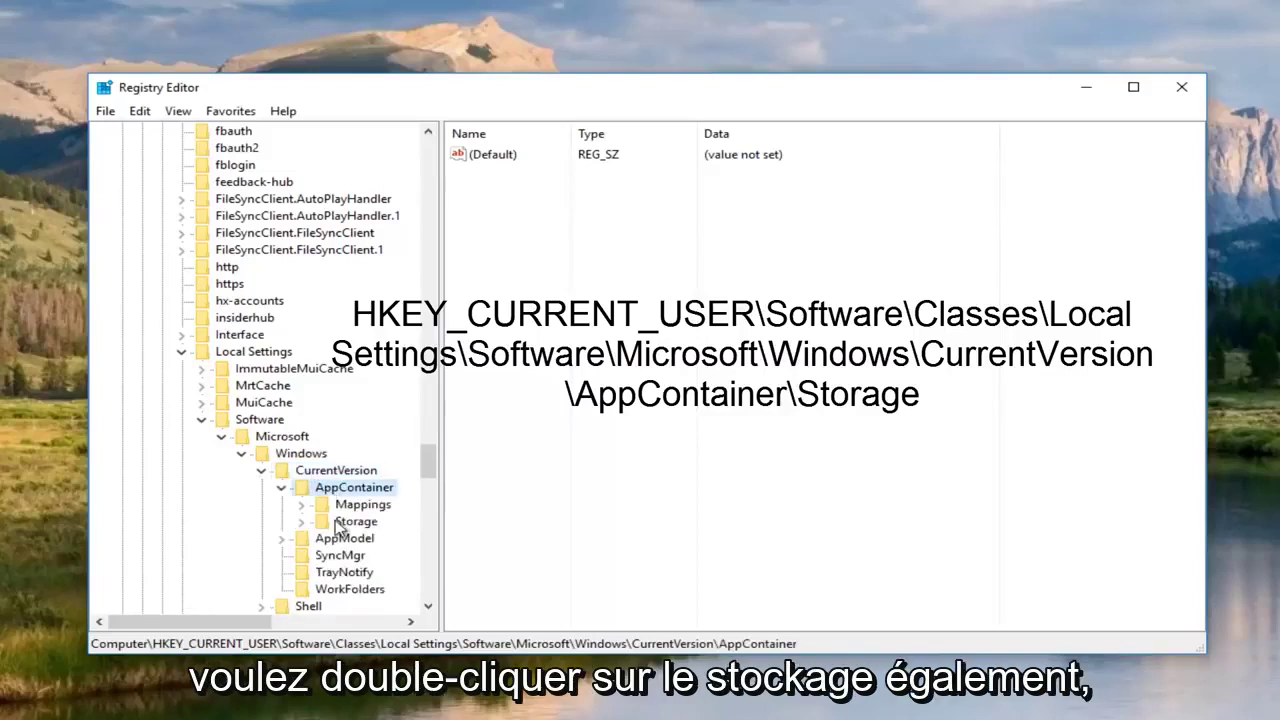
Expand the Storage key, widen the tree and scan its app subkeys for a winstore entry.
click(338, 521)
double_click(338, 521)
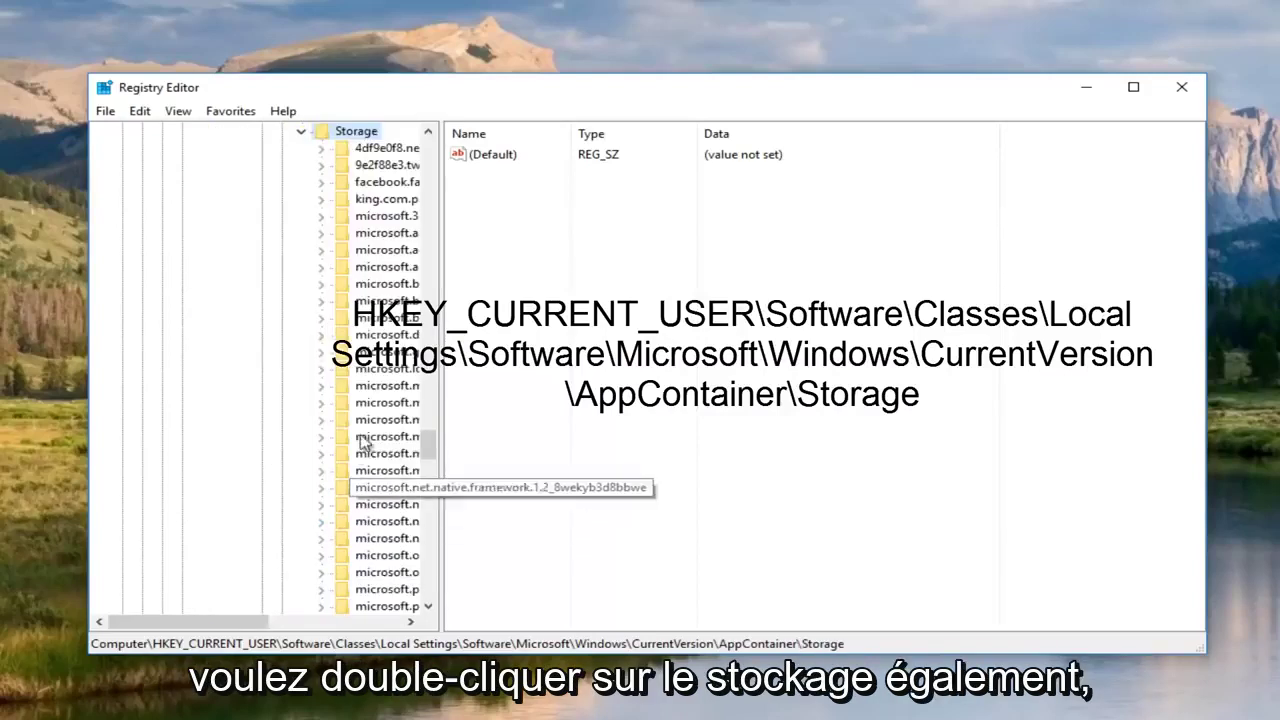
drag(444, 282, 766, 265)
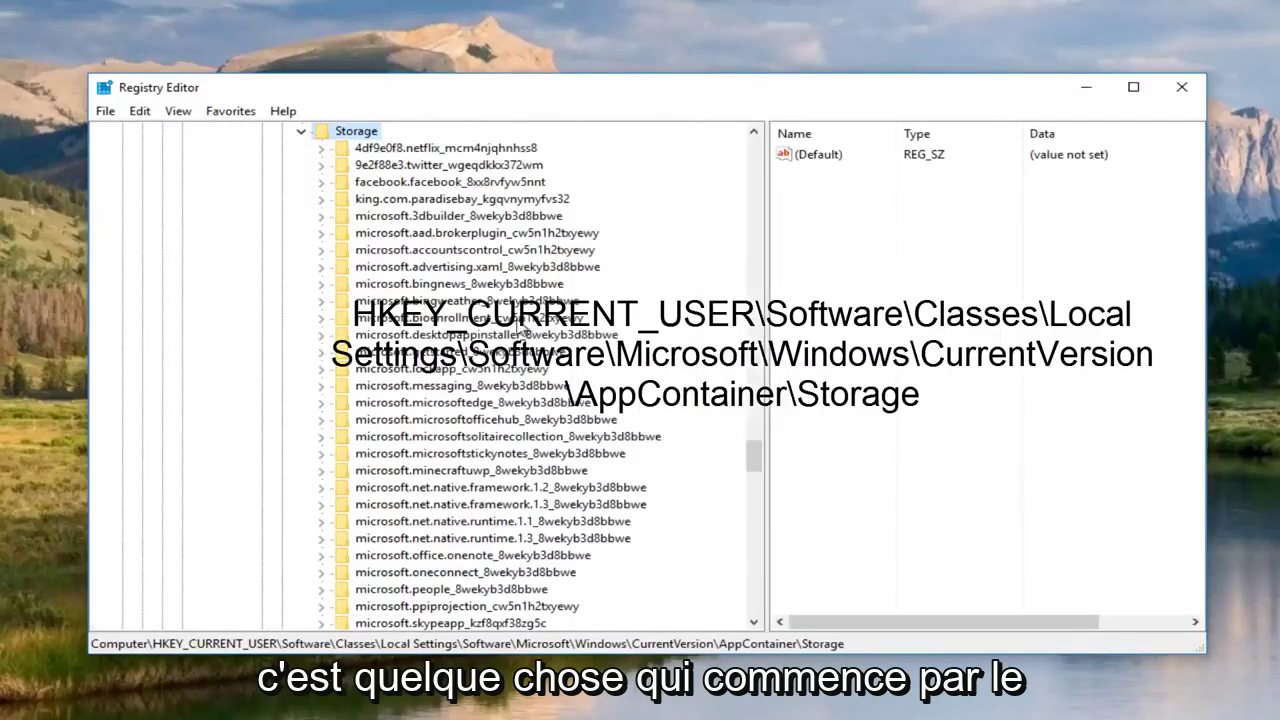
scroll(516, 335, down, 6)
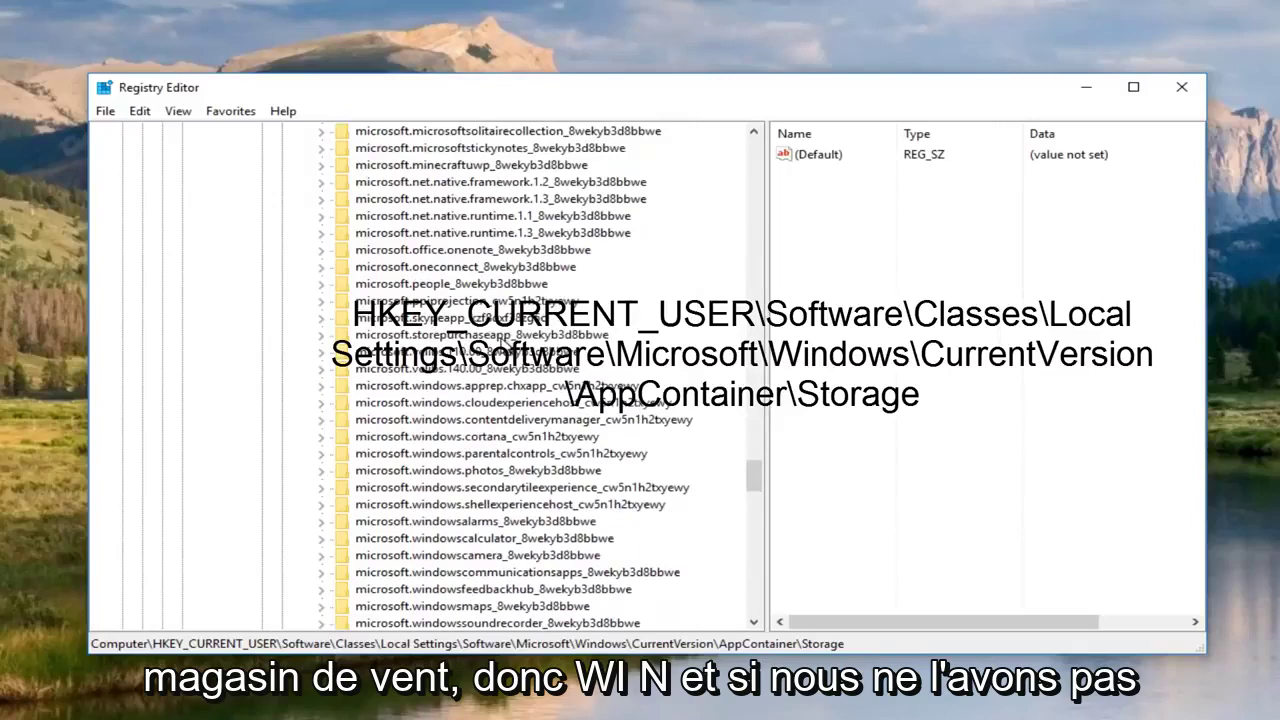
scroll(498, 342, down, 9)
scroll(493, 350, up, 3)
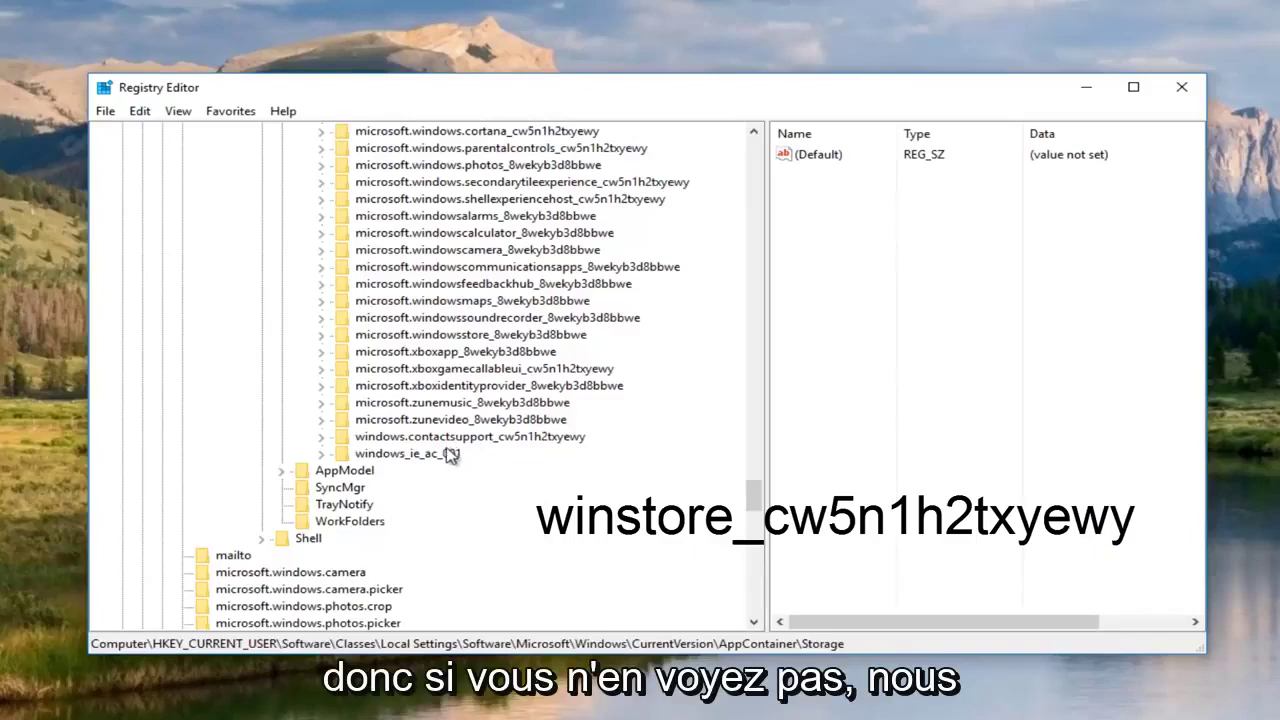
scroll(480, 445, up, 8)
scroll(407, 425, up, 9)
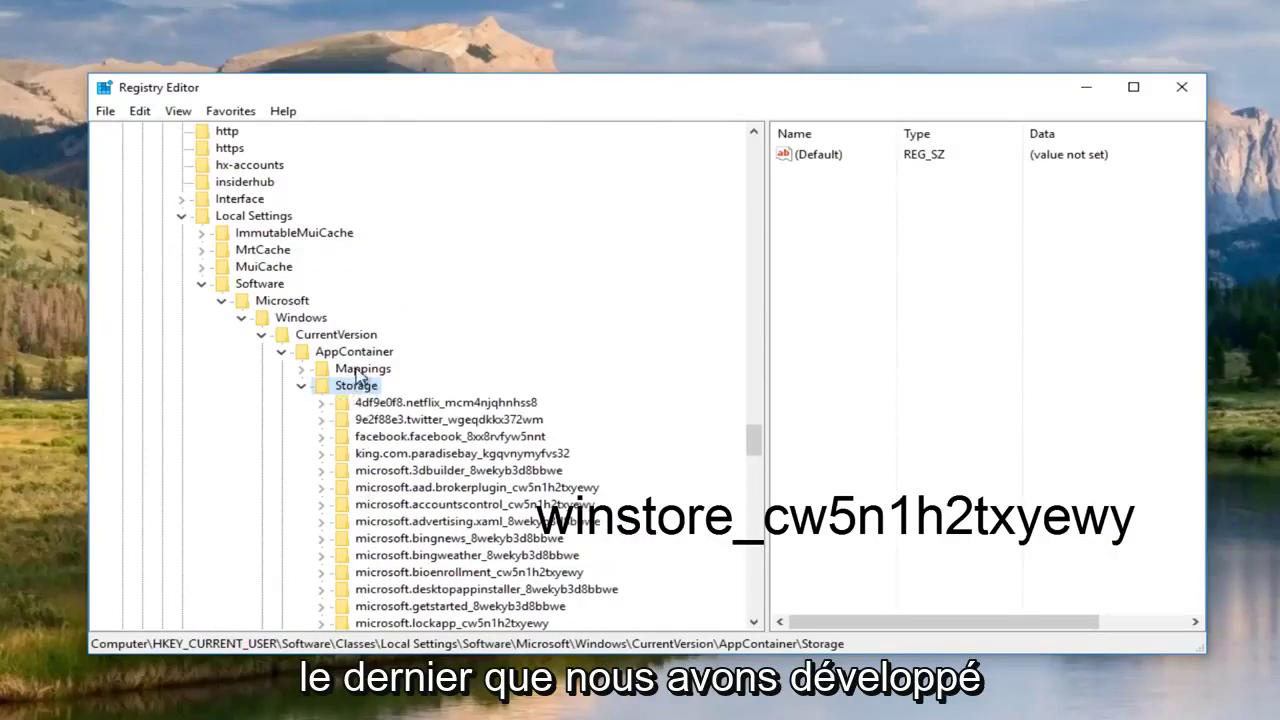
Create a new key under Storage and rename it winstore_cw5n1h2txyewy using the name copied from the notes.
right_click(361, 388)
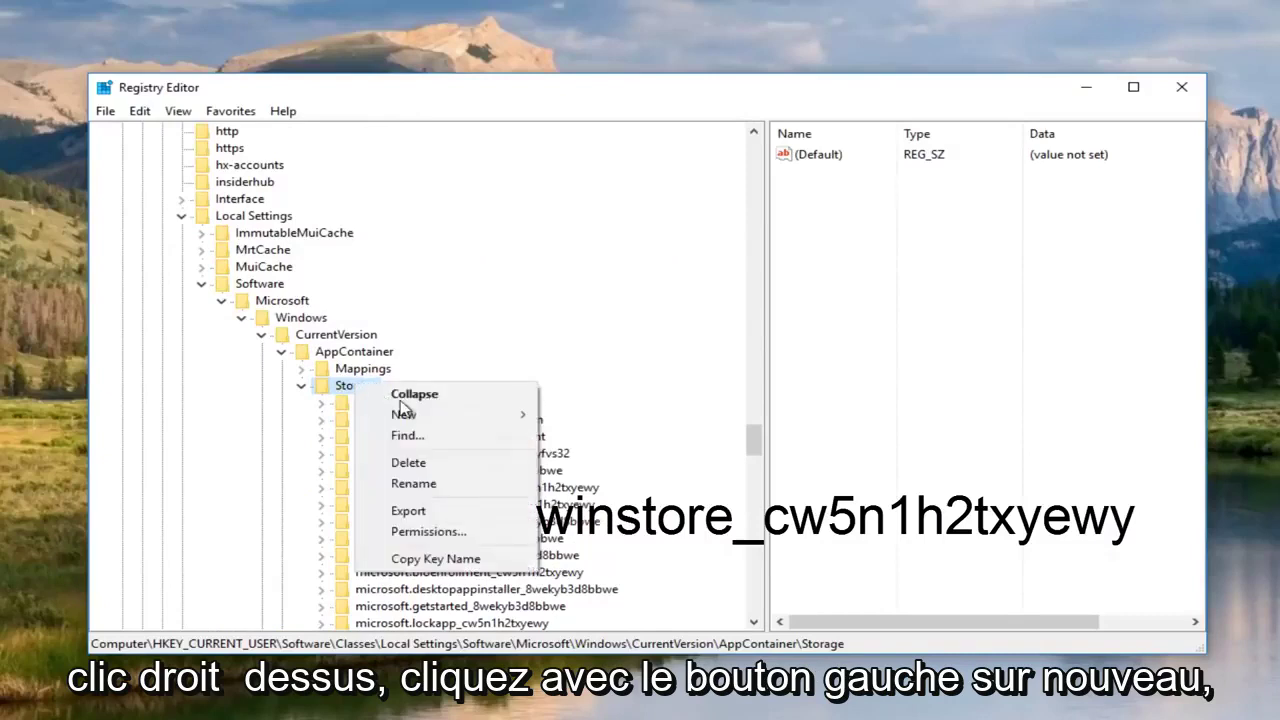
mouse_move(430, 422)
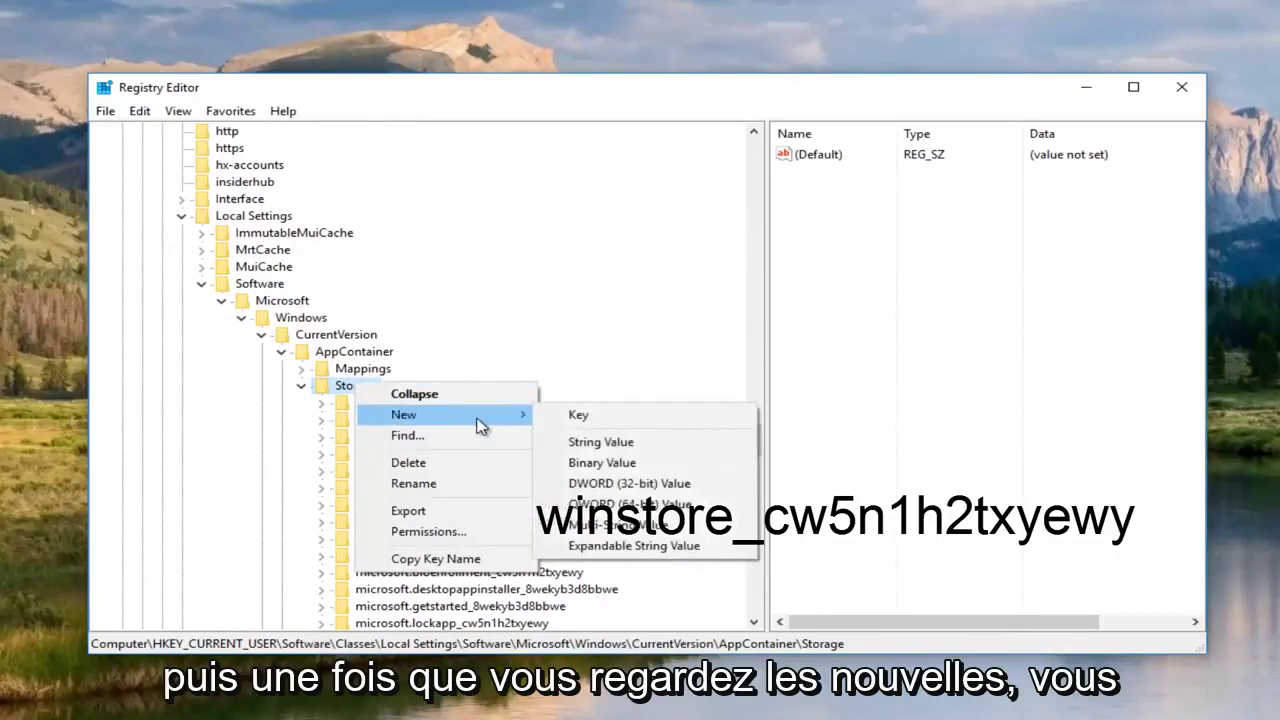
click(580, 415)
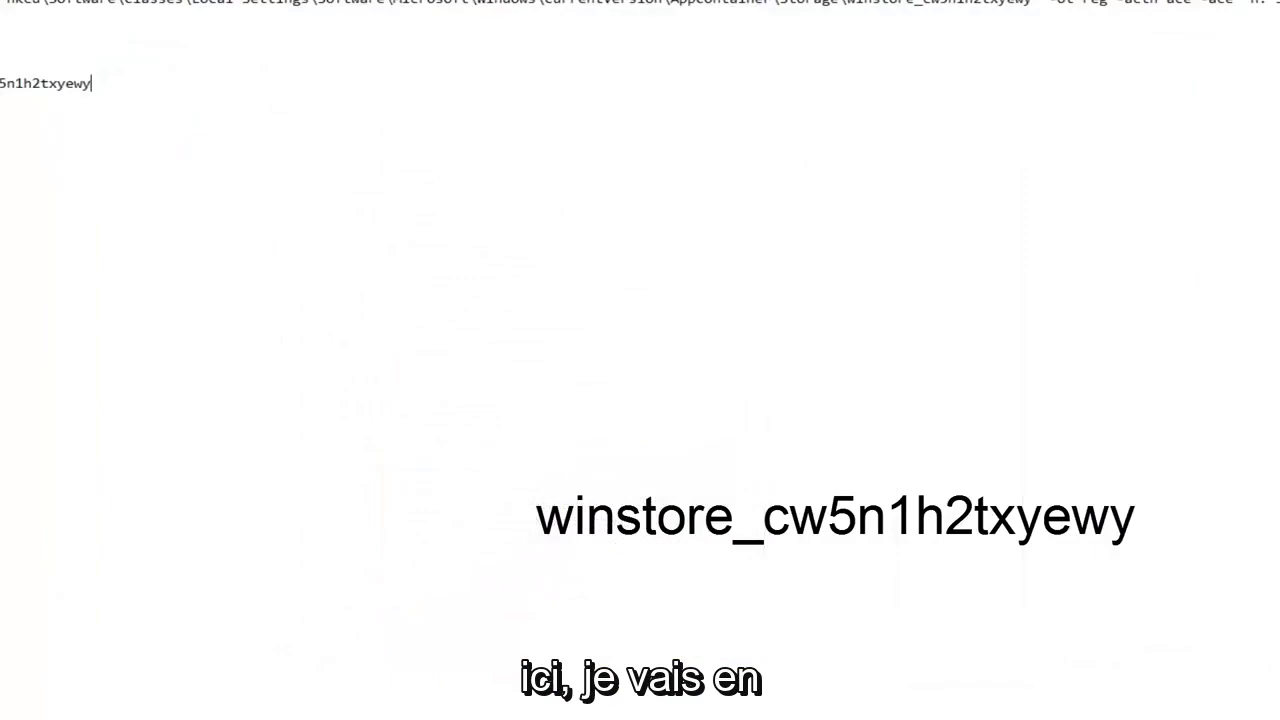
key(shift+Home)
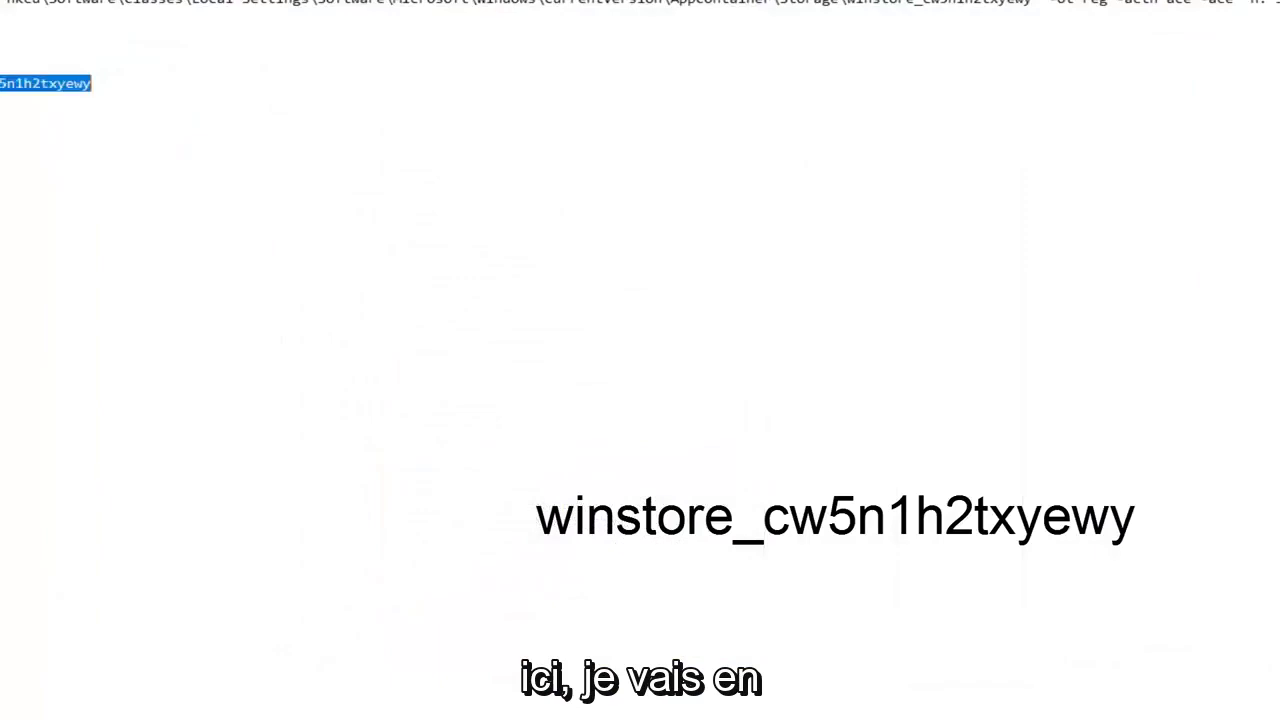
right_click(30, 95)
click(37, 124)
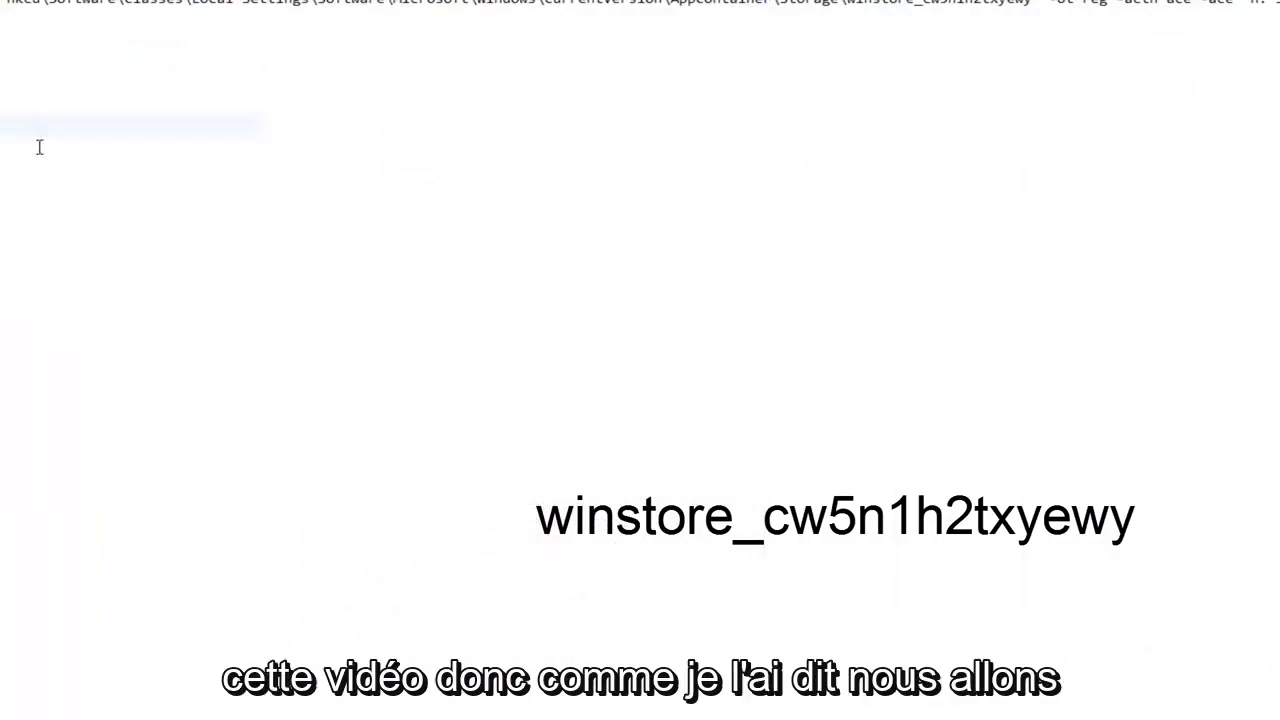
key(shift+Home)
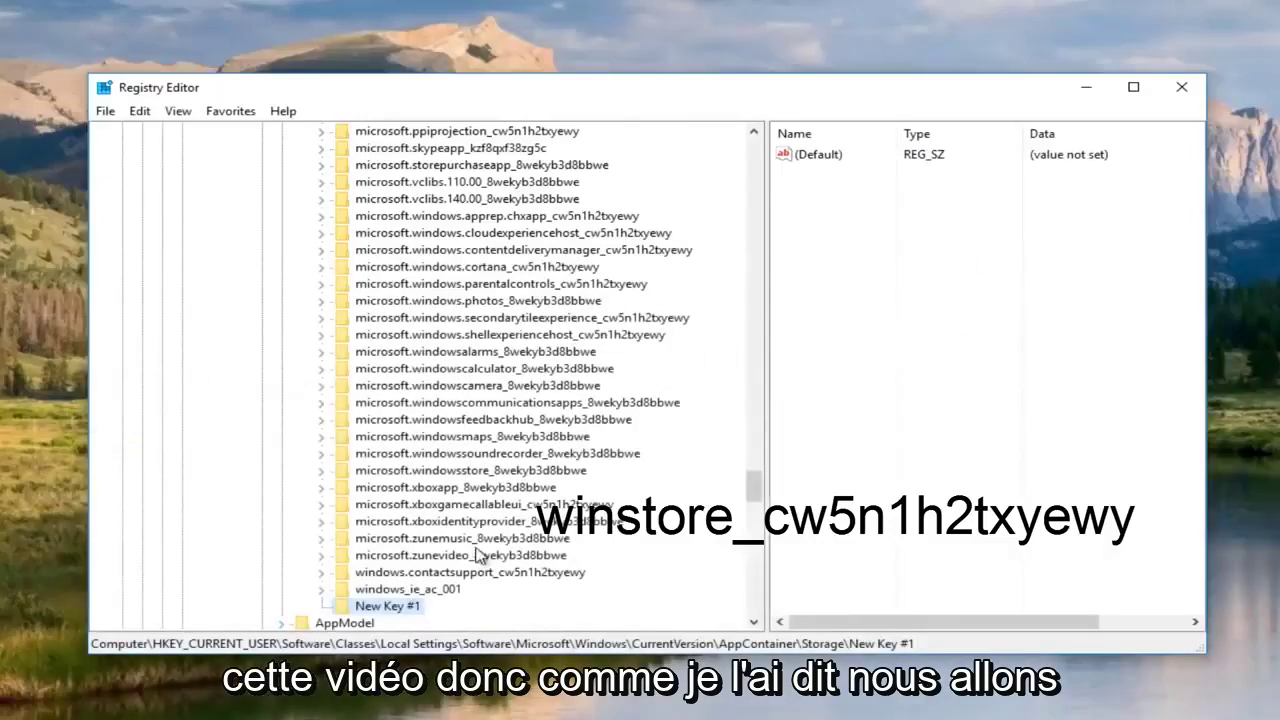
scroll(420, 595, down, 2)
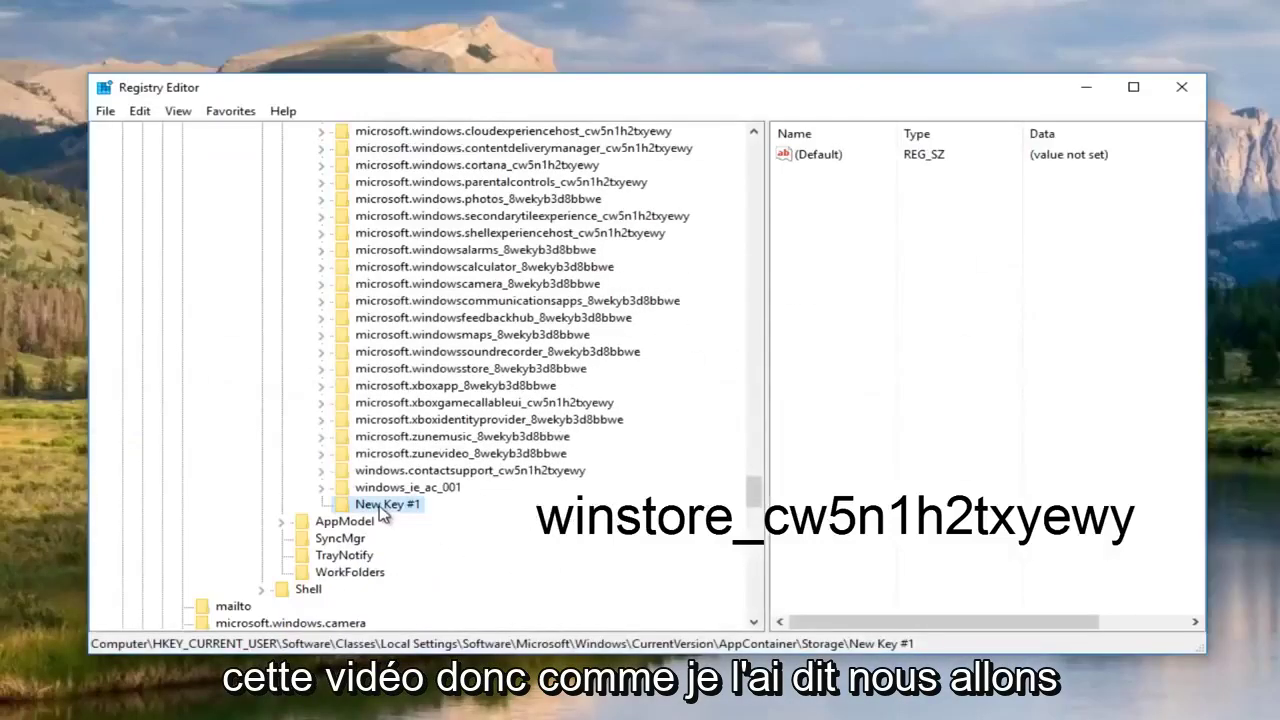
right_click(382, 506)
click(437, 608)
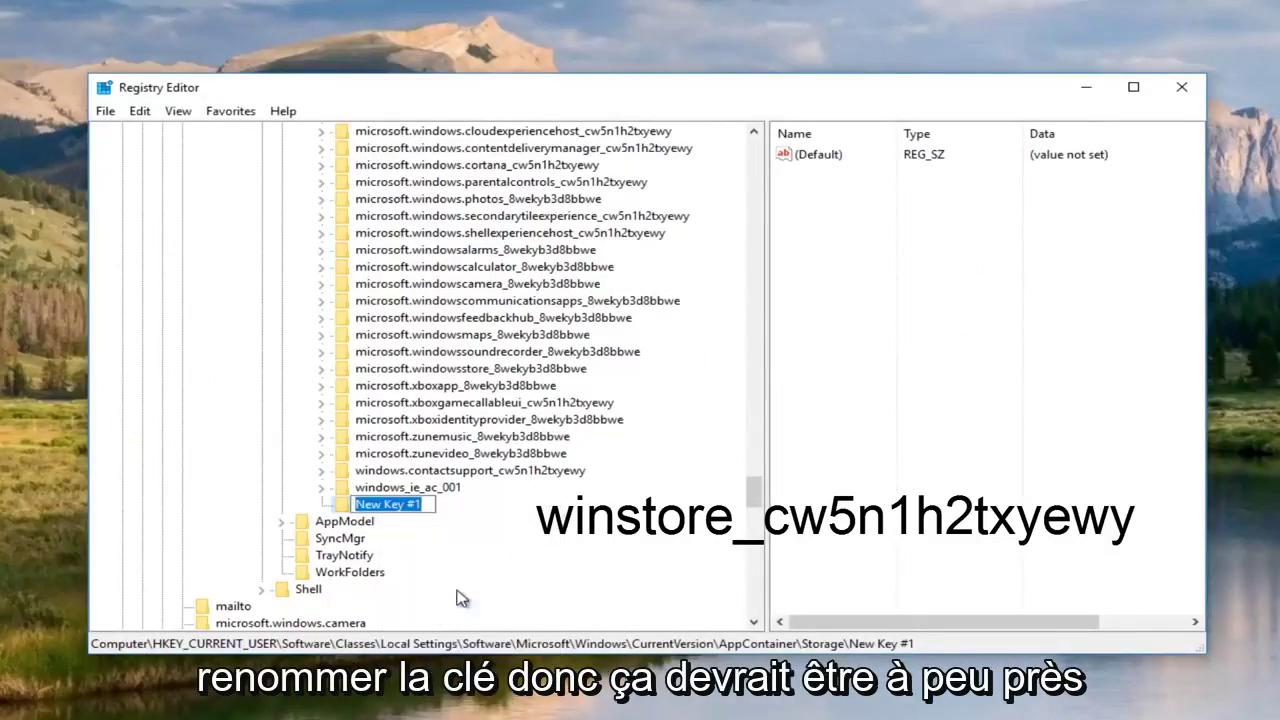
key(ctrl+v)
key(Return)
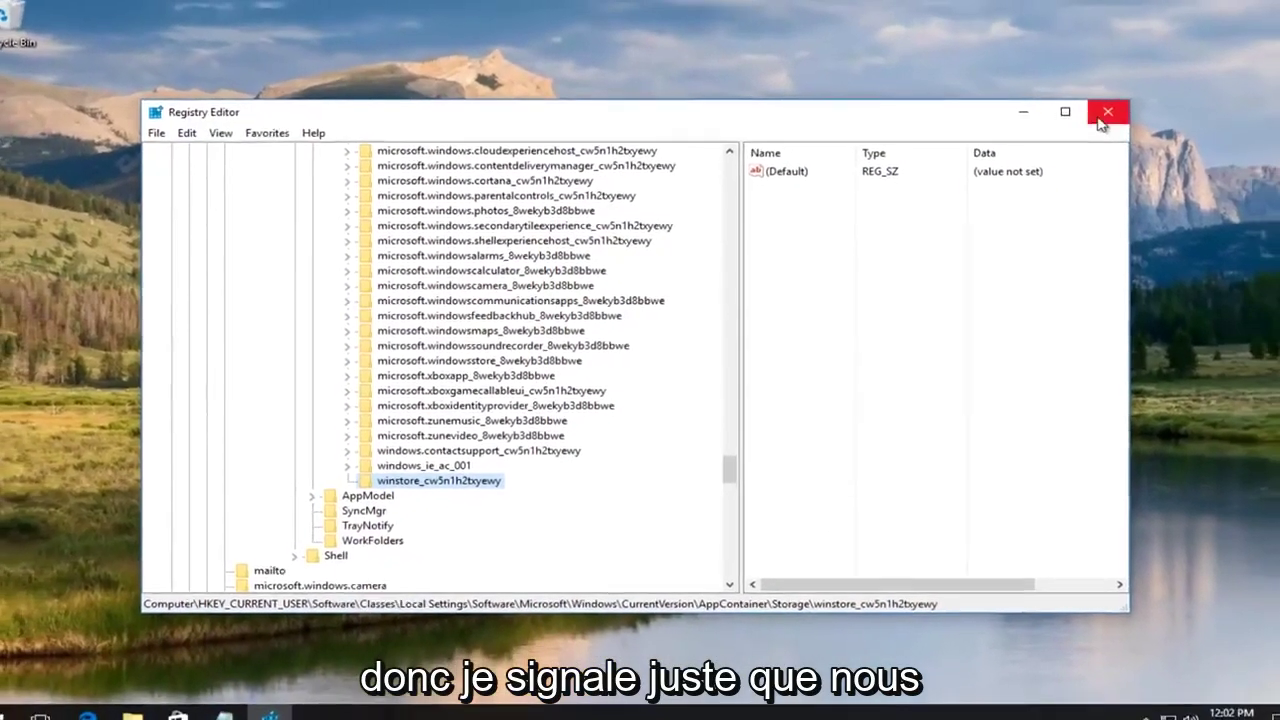
Close Registry Editor and open Edge maximized.
click(1181, 87)
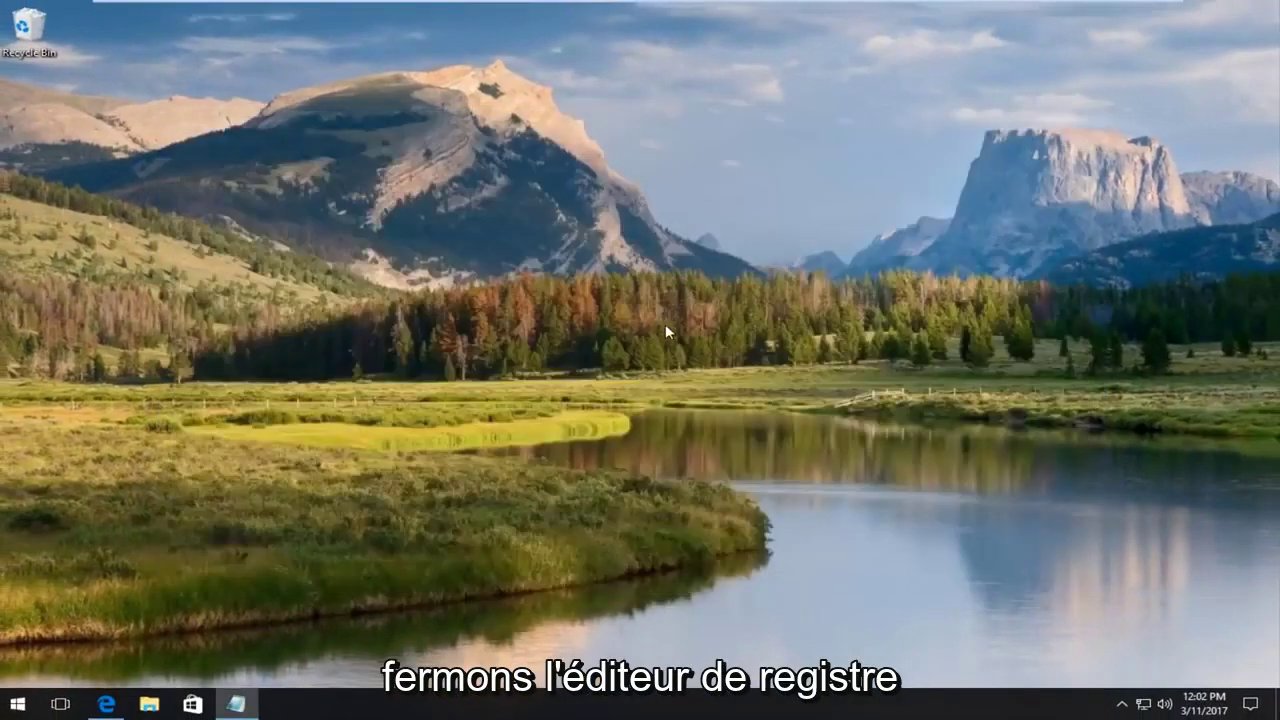
click(107, 705)
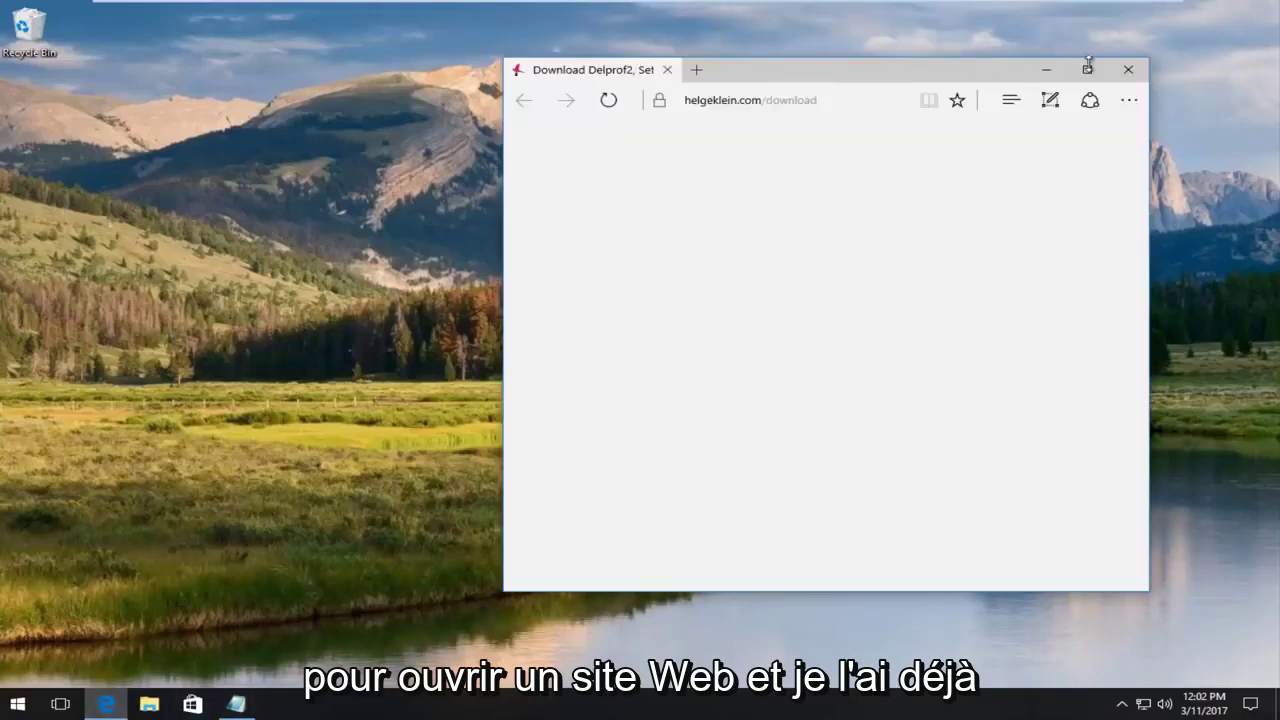
click(1087, 68)
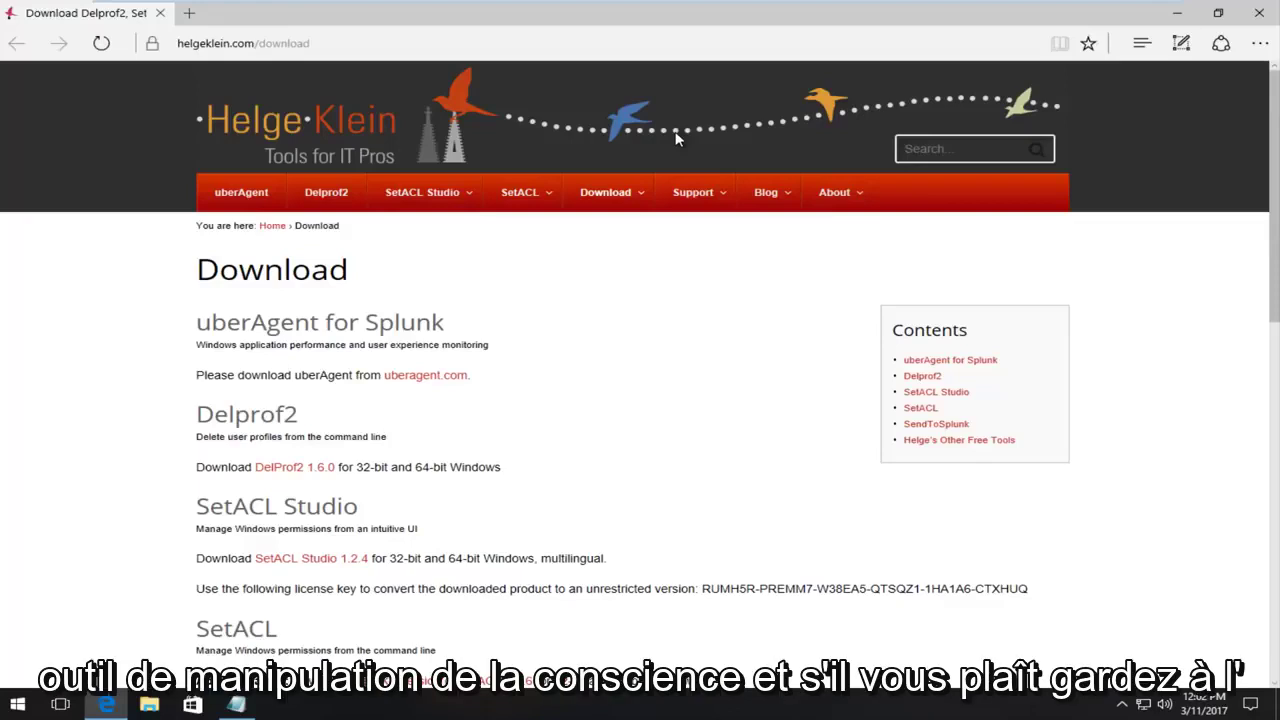
Scroll the helgeklein.com download page to the SetACL section.
scroll(540, 328, down, 1)
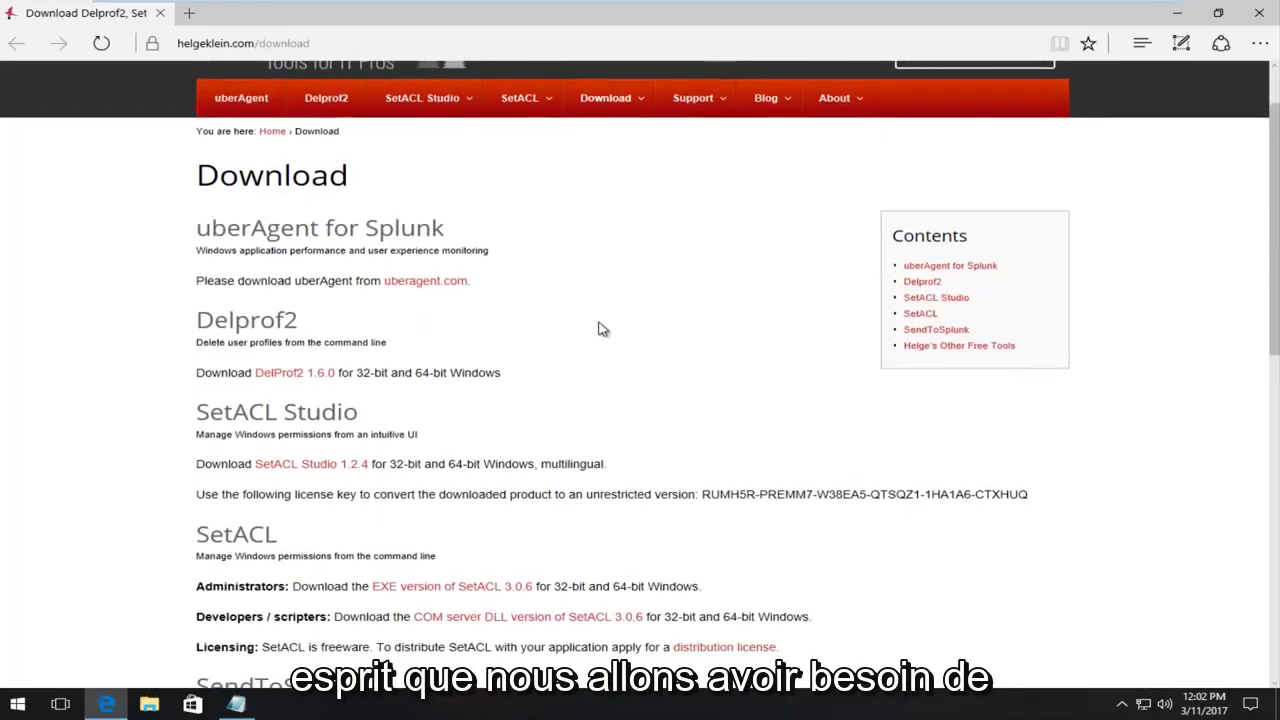
scroll(620, 318, down, 4)
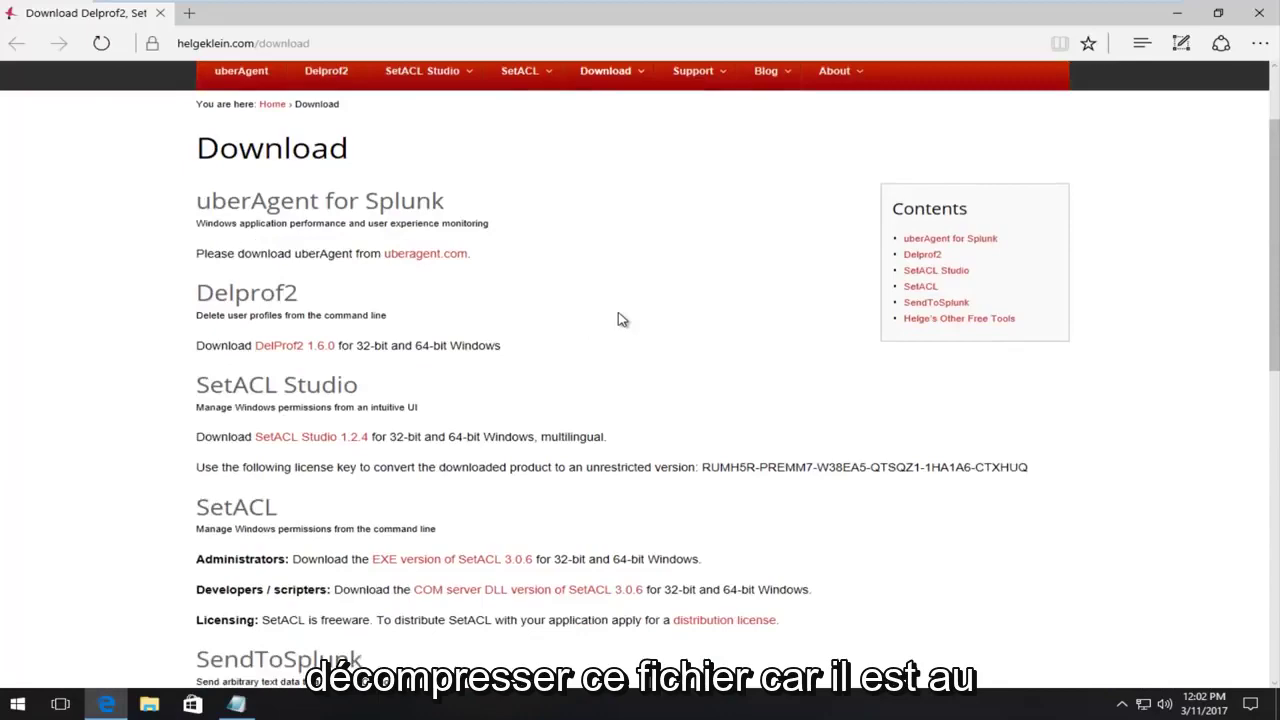
scroll(560, 322, up, 3)
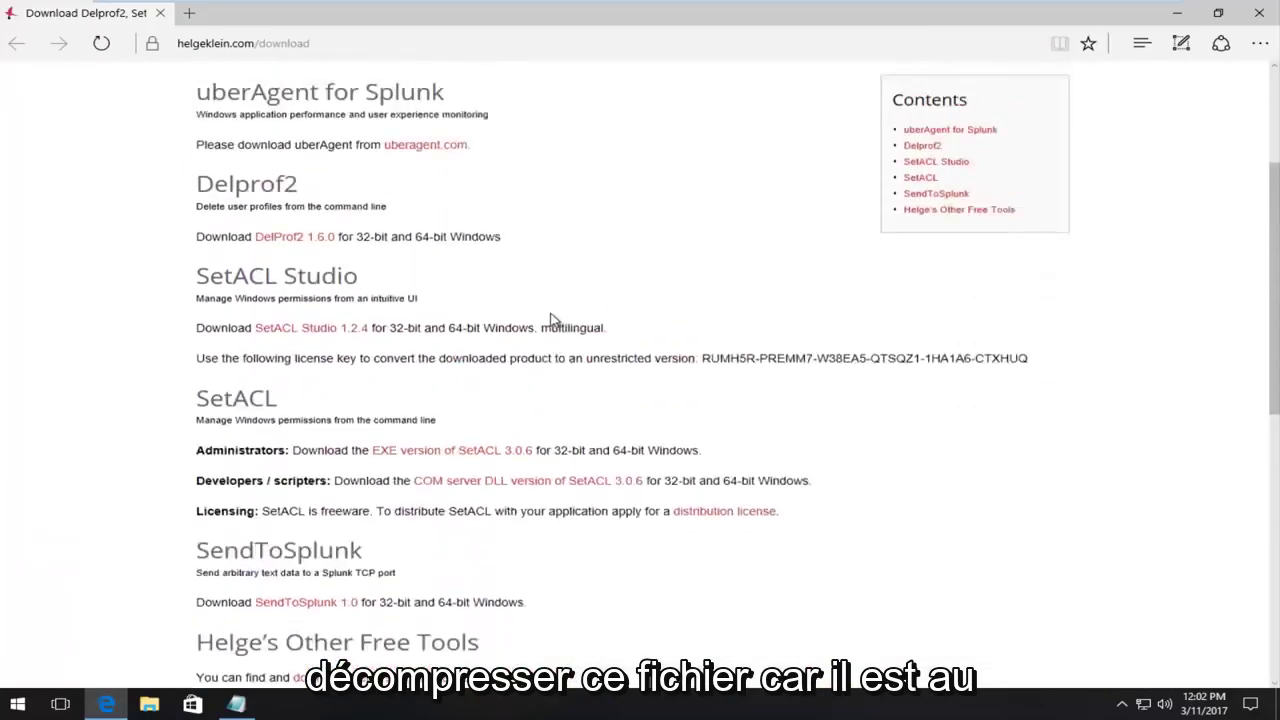
scroll(490, 355, up, 3)
scroll(488, 364, down, 1)
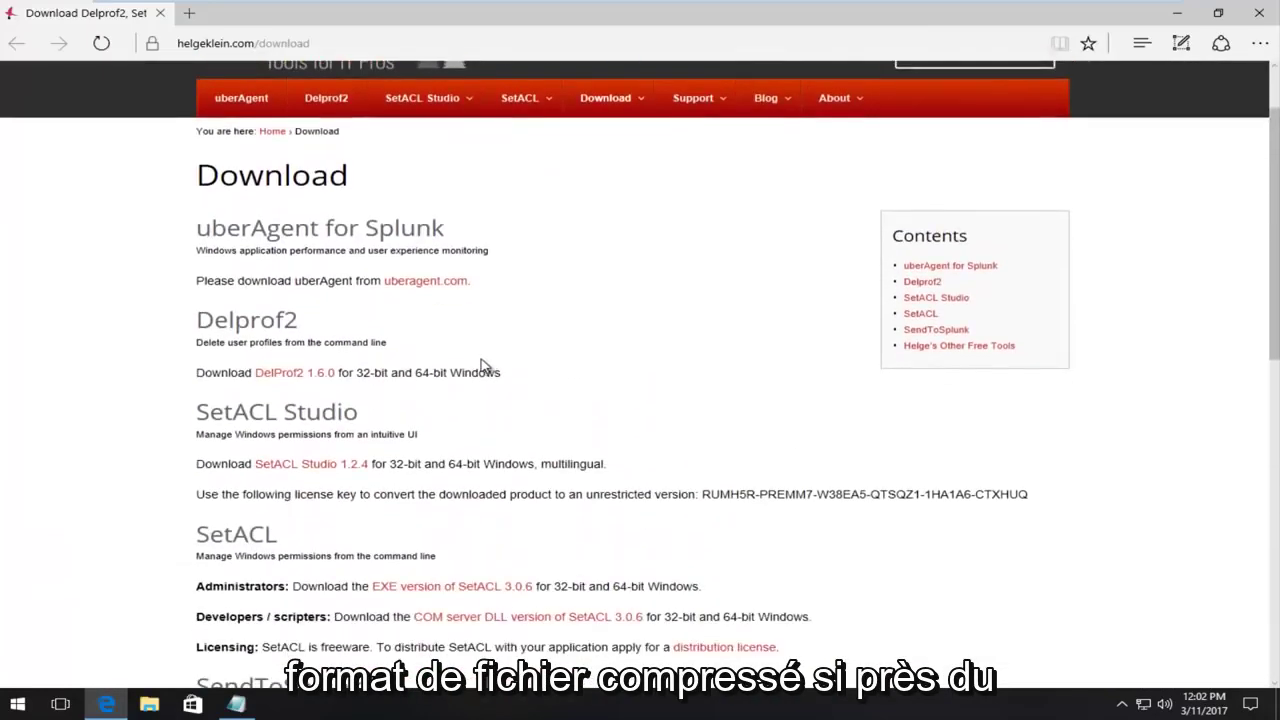
scroll(520, 368, down, 2)
scroll(400, 300, up, 3)
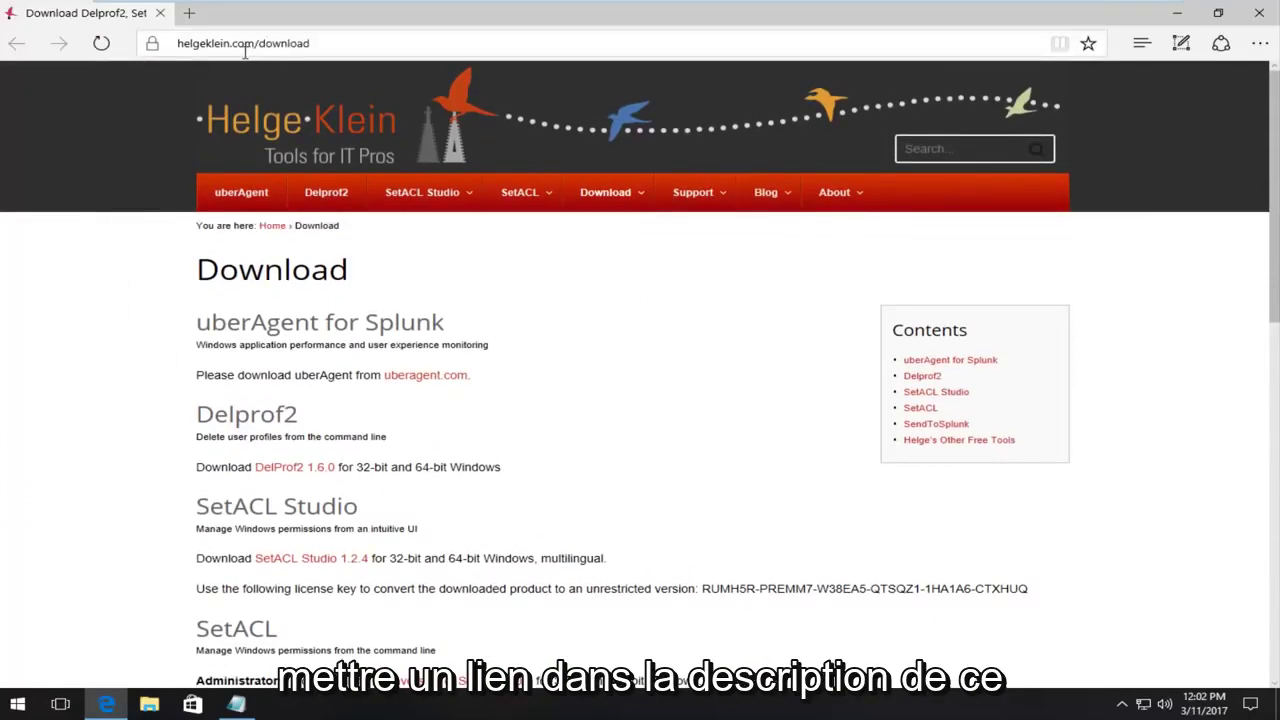
scroll(400, 346, down, 3)
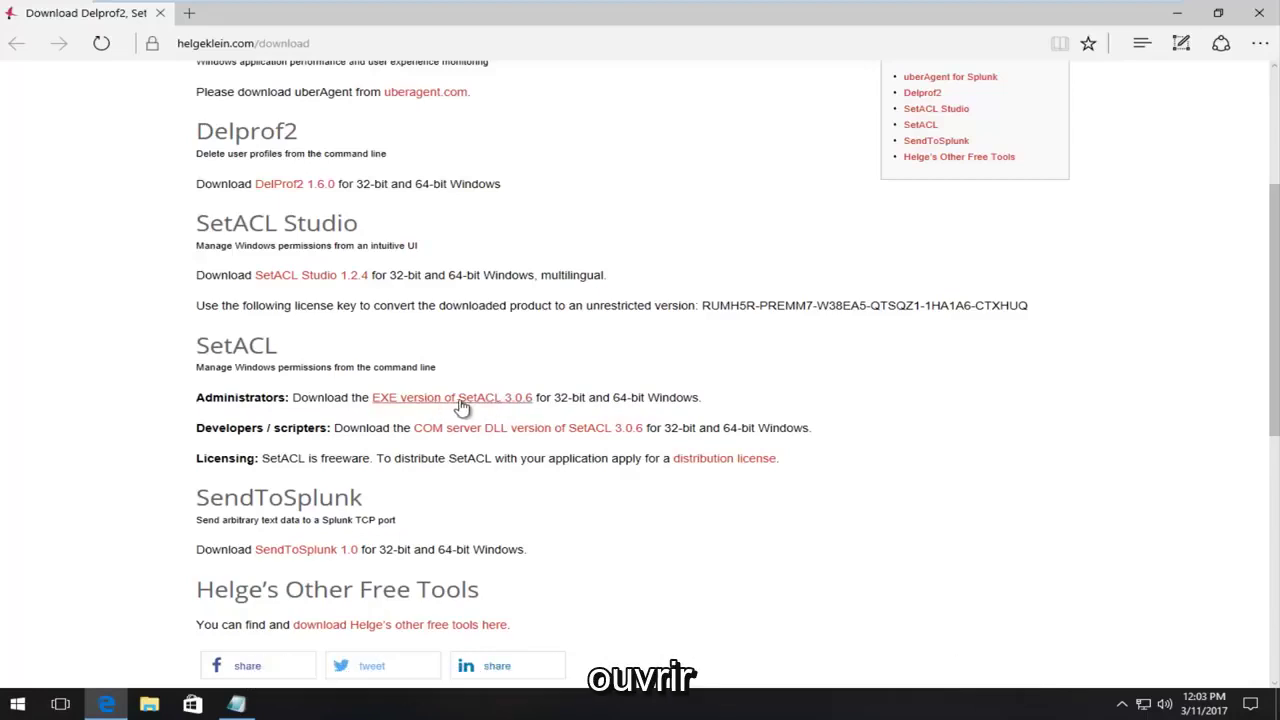
Download the SetACL 3.0.6 EXE version, agreeing to the terms.
click(369, 421)
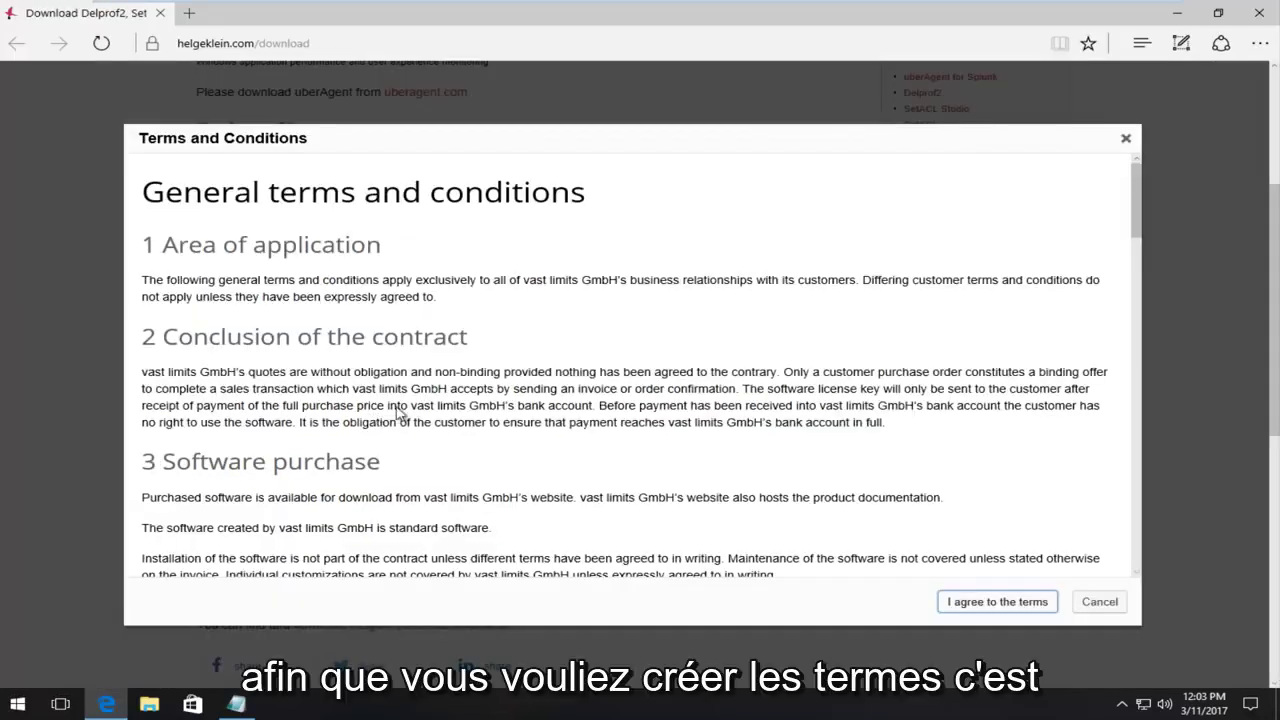
click(990, 605)
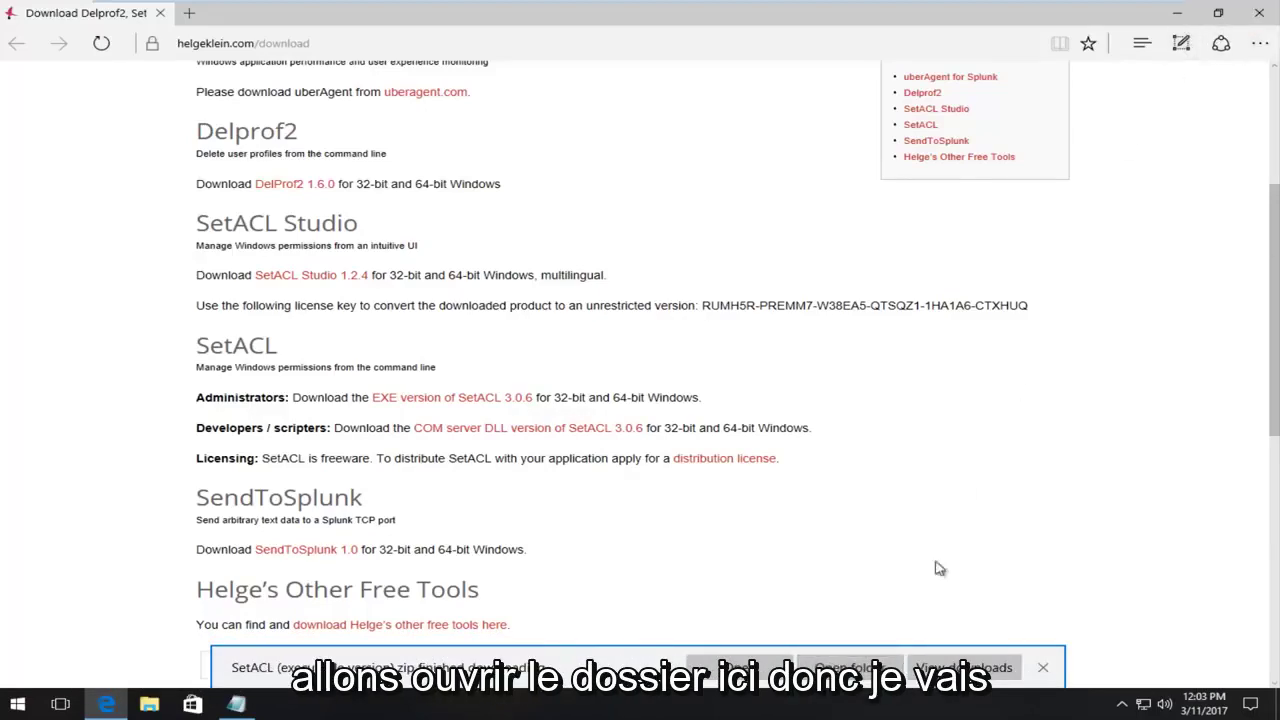
Open the downloaded SetACL zip's SetACL (executable version) folder showing 32 bit, 64 bit and Release notes.
click(849, 667)
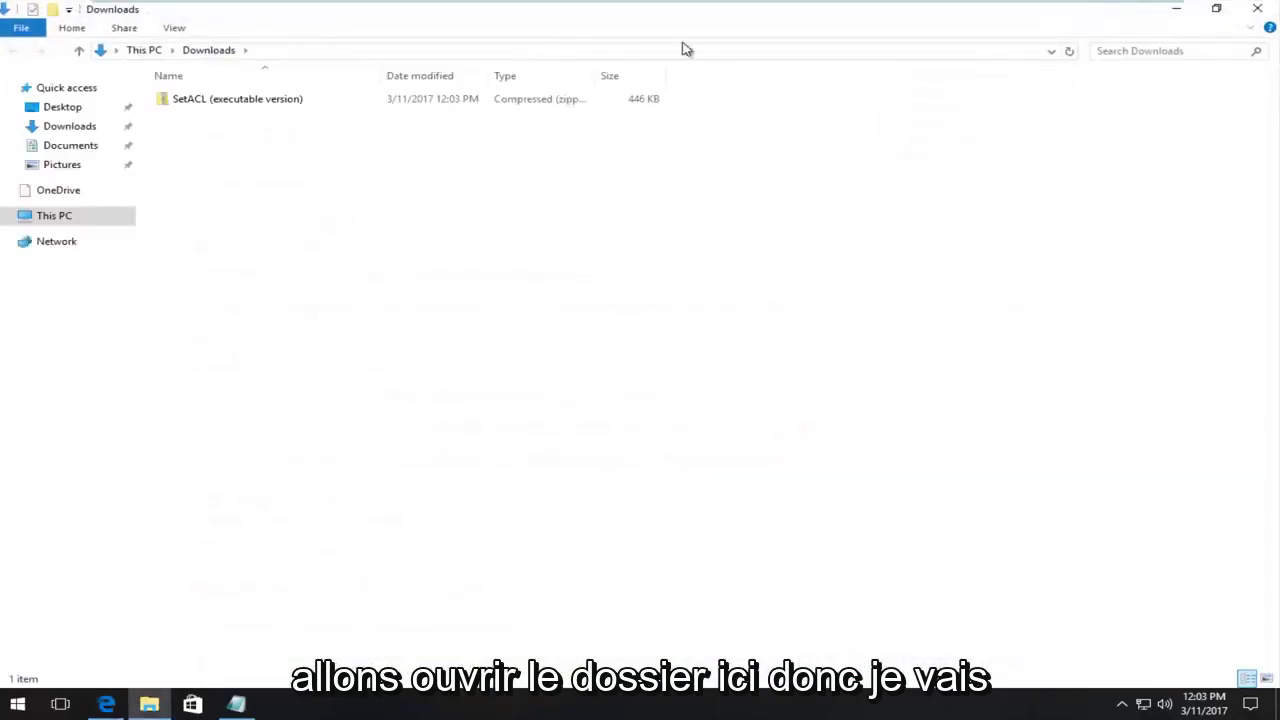
click(1216, 8)
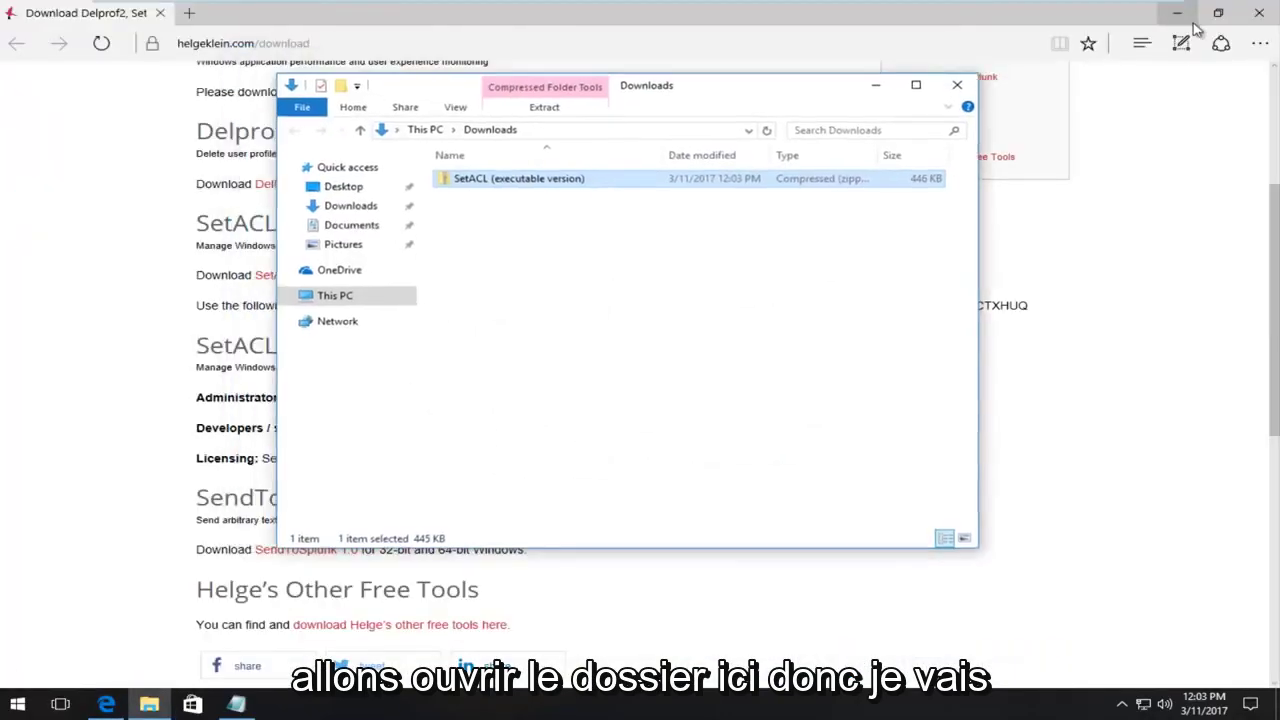
click(1178, 8)
drag(730, 93, 840, 92)
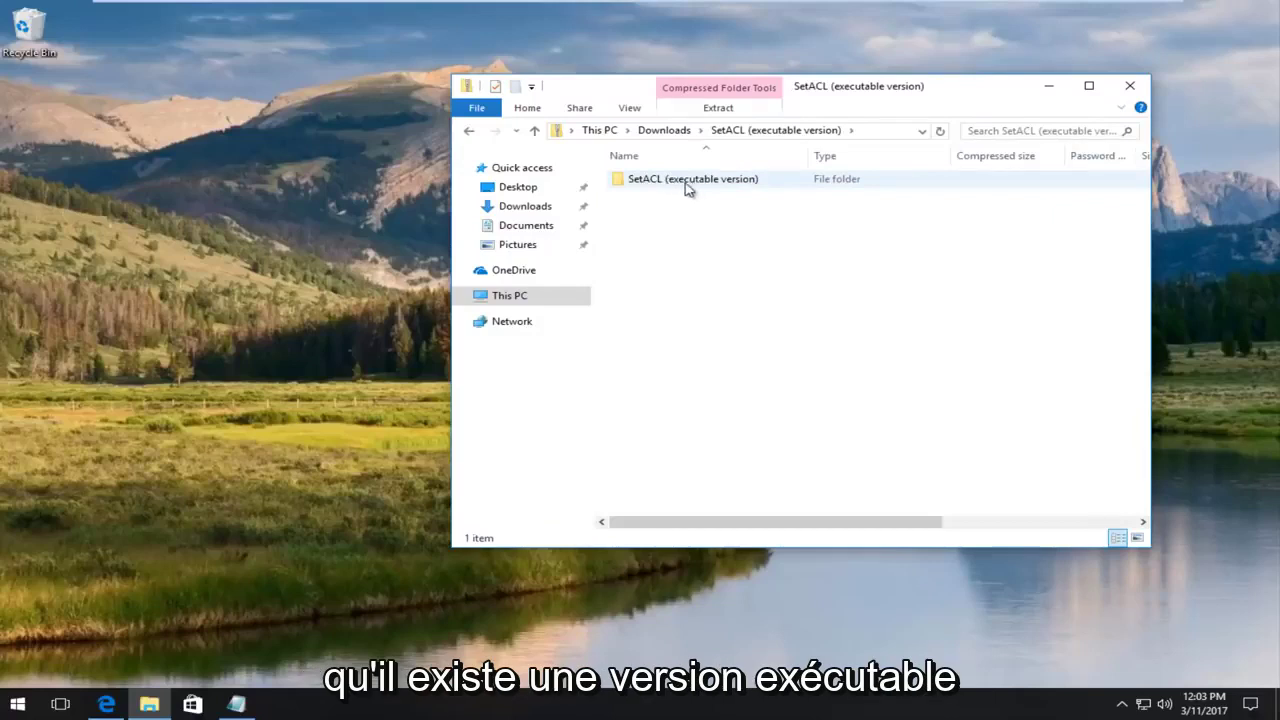
double_click(692, 179)
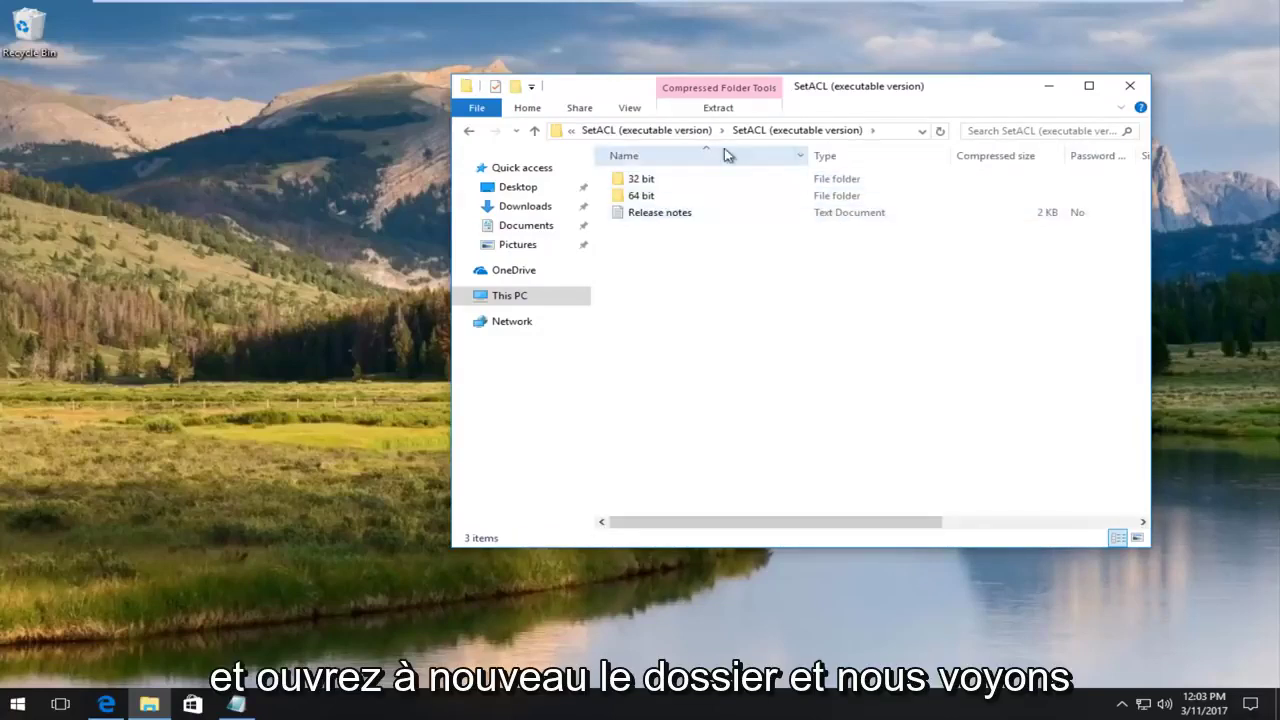
drag(838, 93, 791, 95)
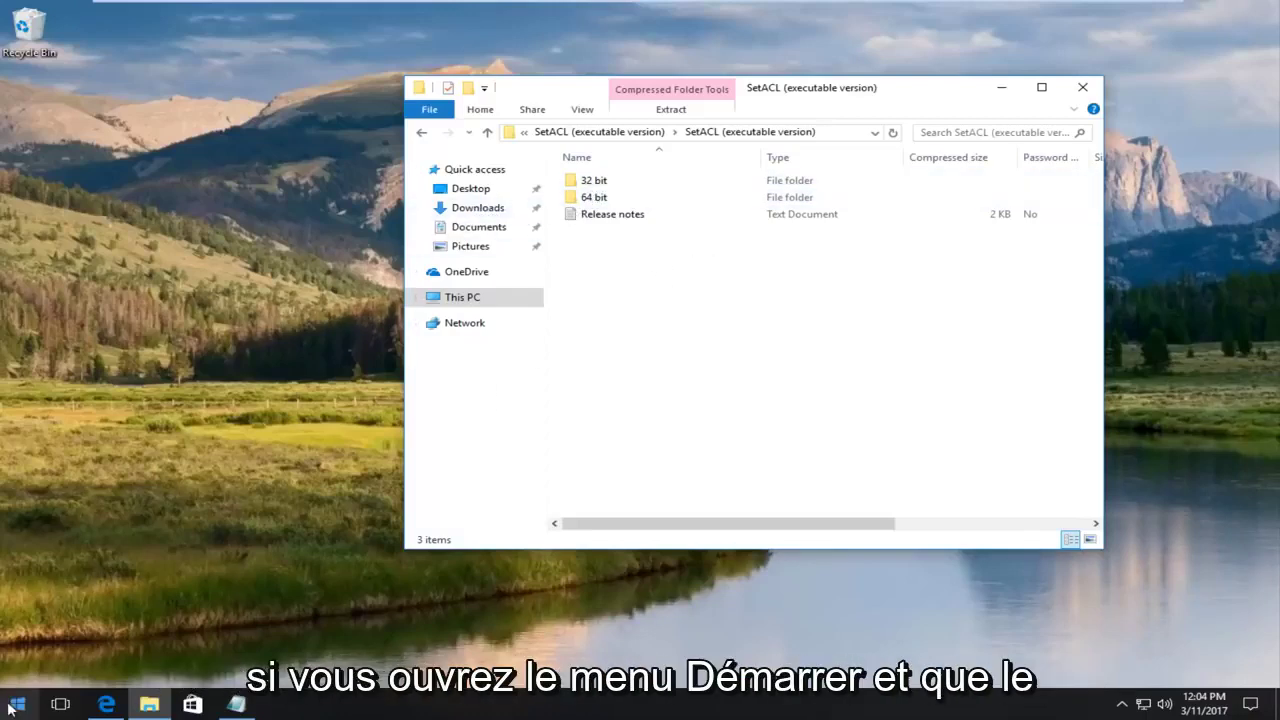
click(50, 675)
key(super)
text(sys)
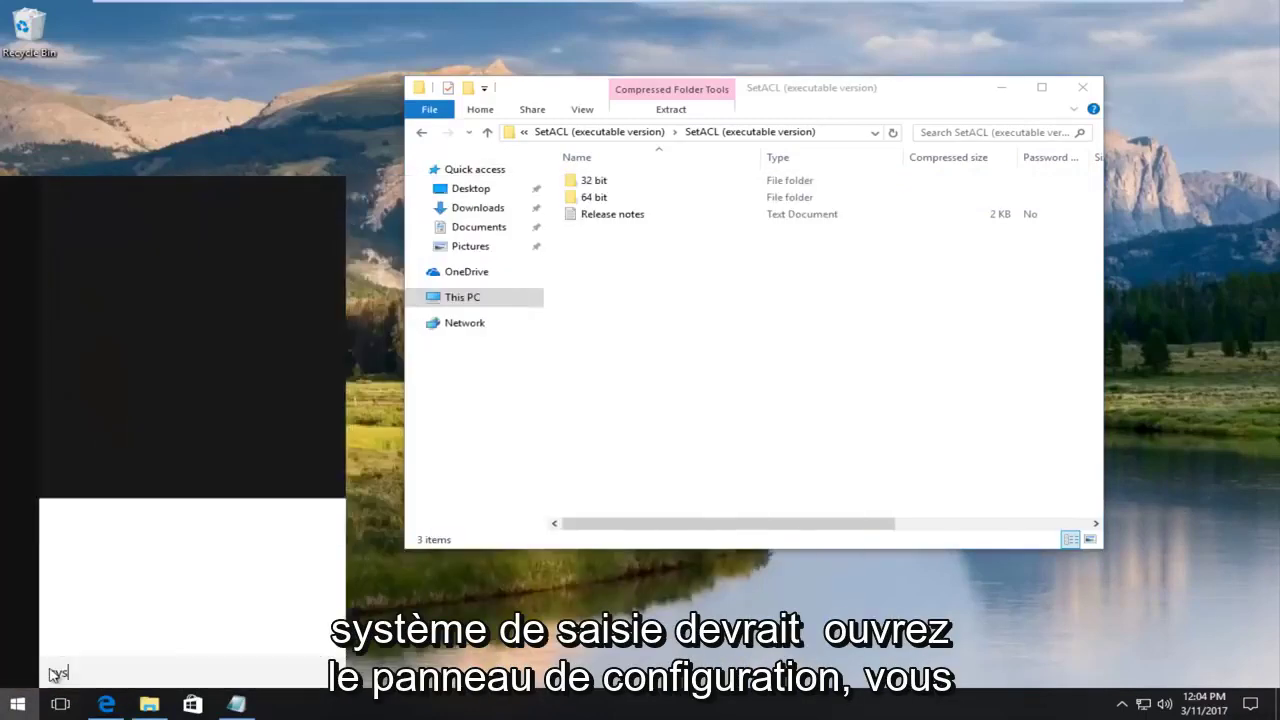
text(tem)
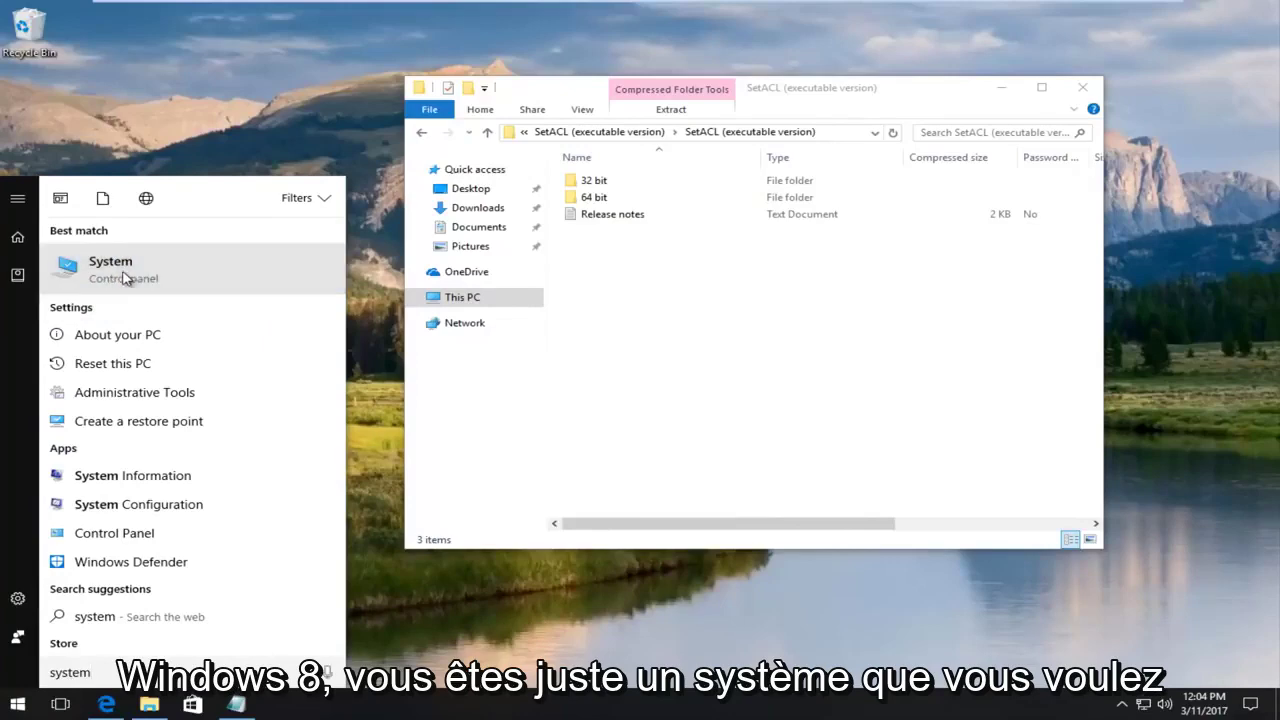
click(125, 277)
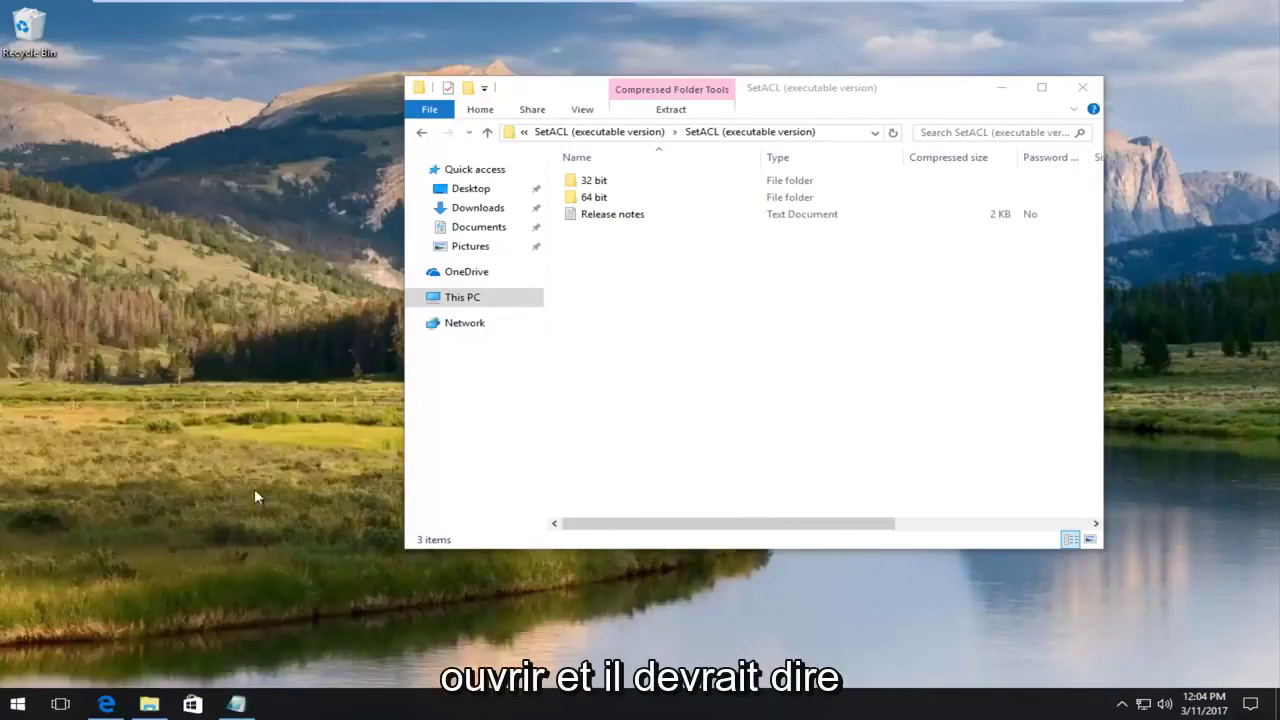
drag(402, 116, 548, 113)
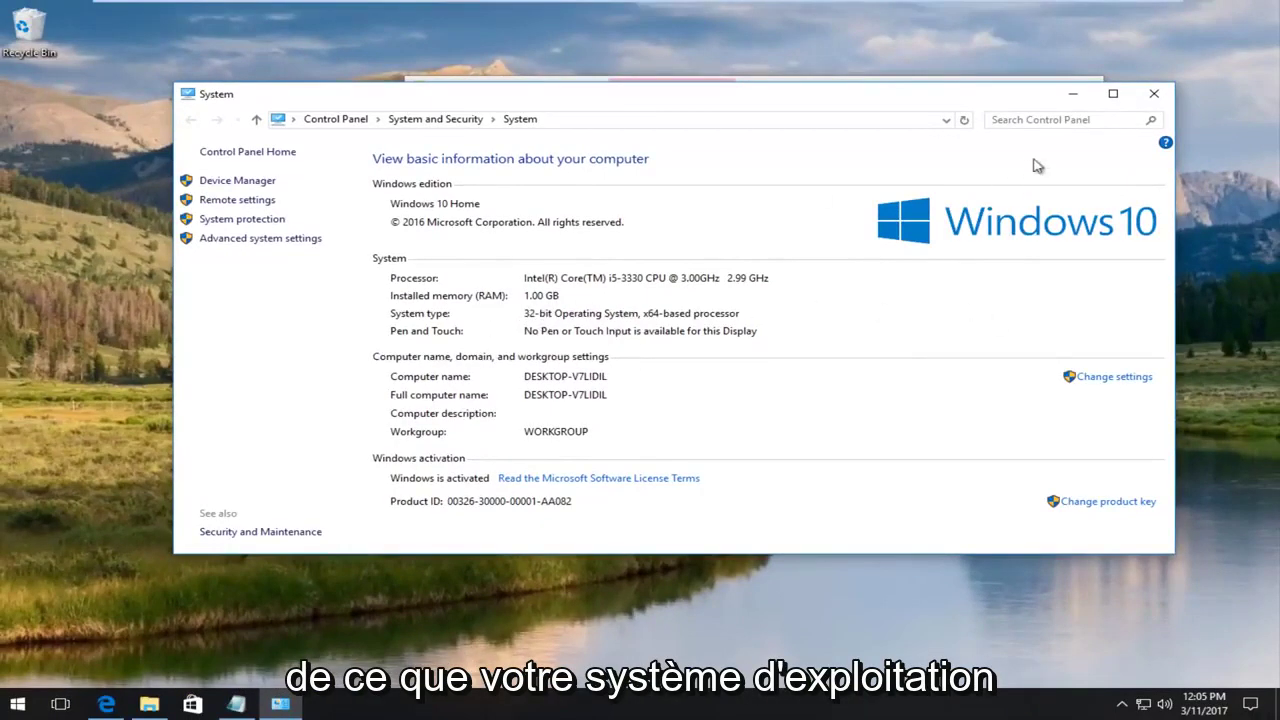
Close System Information and copy SetACL.exe from the archive's 32 bit folder to the desktop.
click(1154, 93)
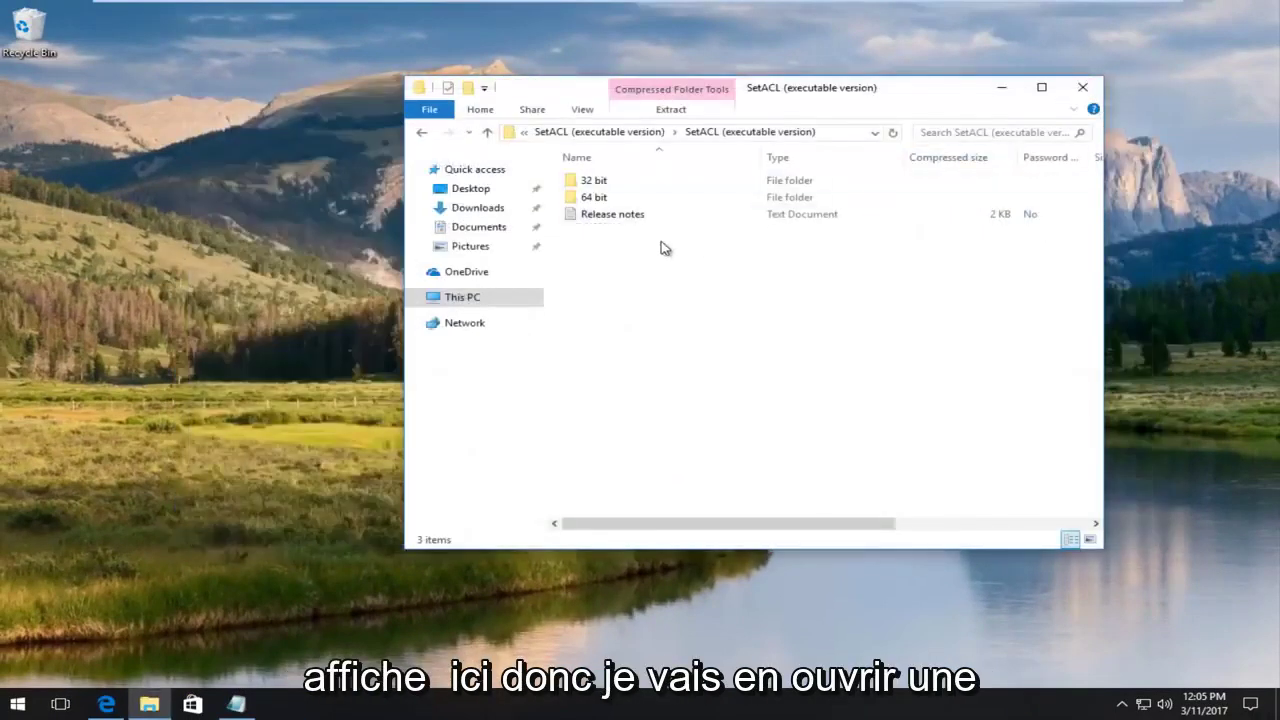
double_click(600, 183)
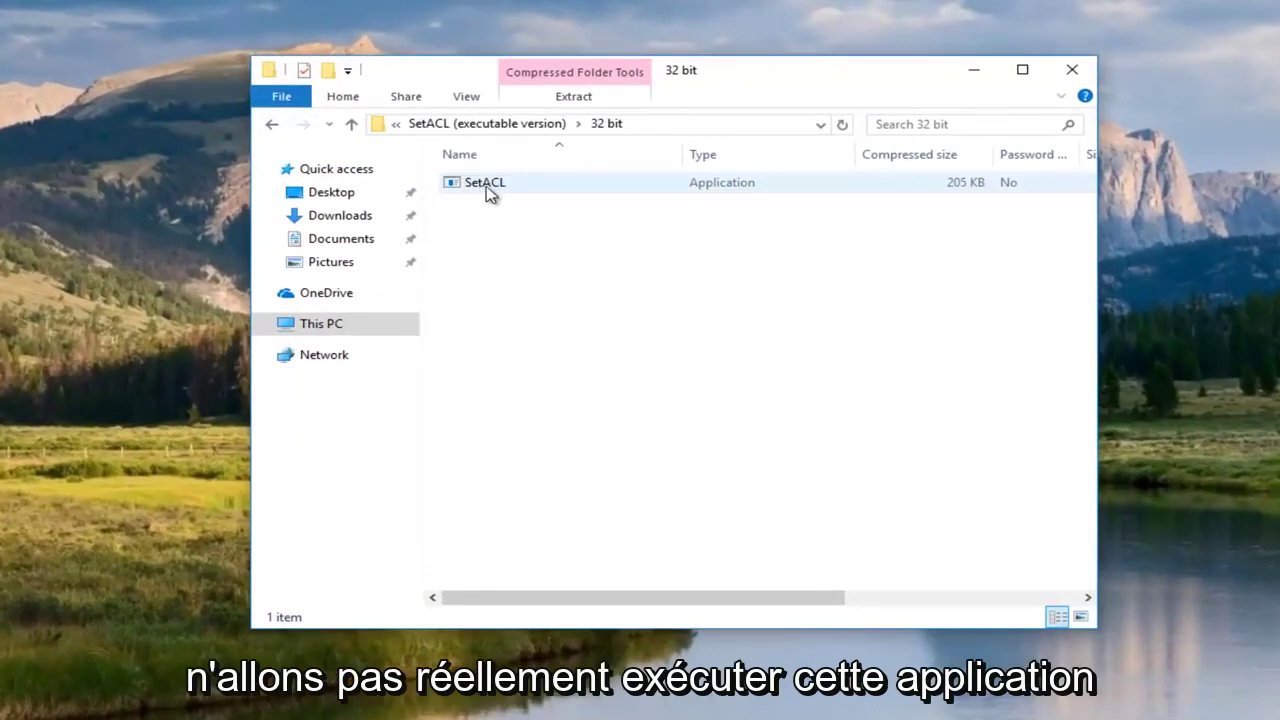
drag(486, 194, 183, 253)
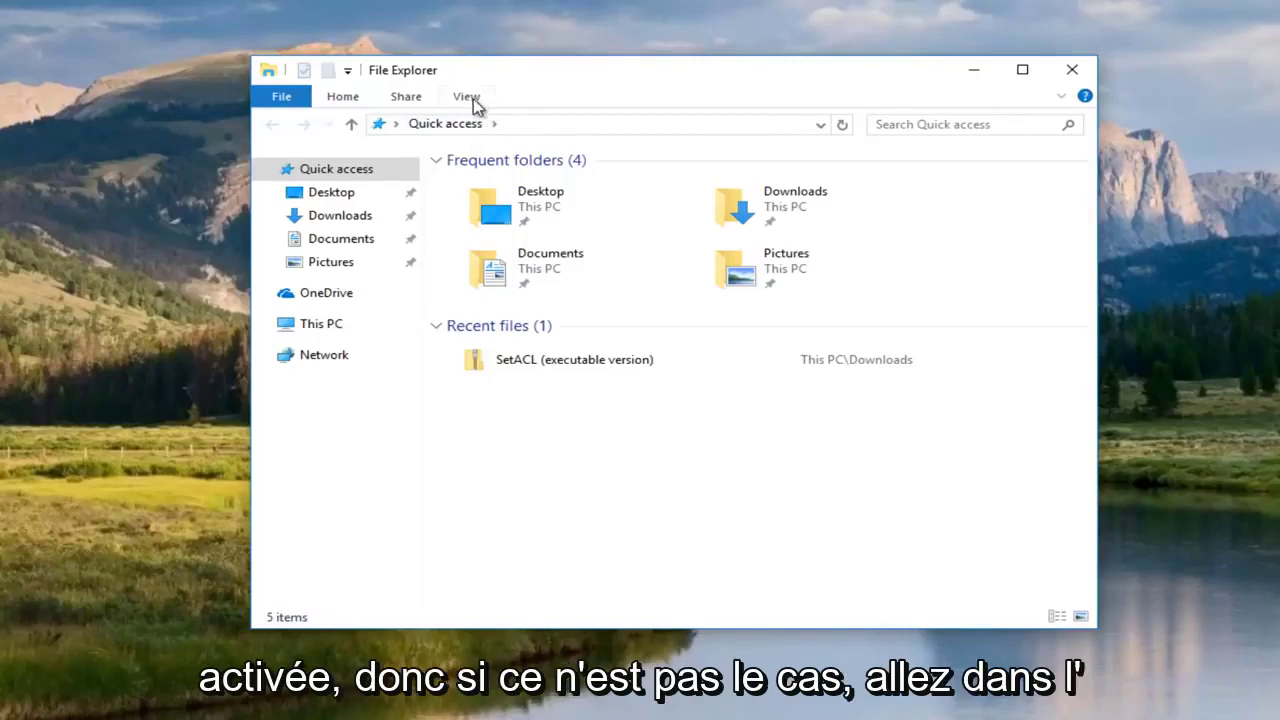
Show the View ribbon options in the Quick access Explorer window.
click(468, 97)
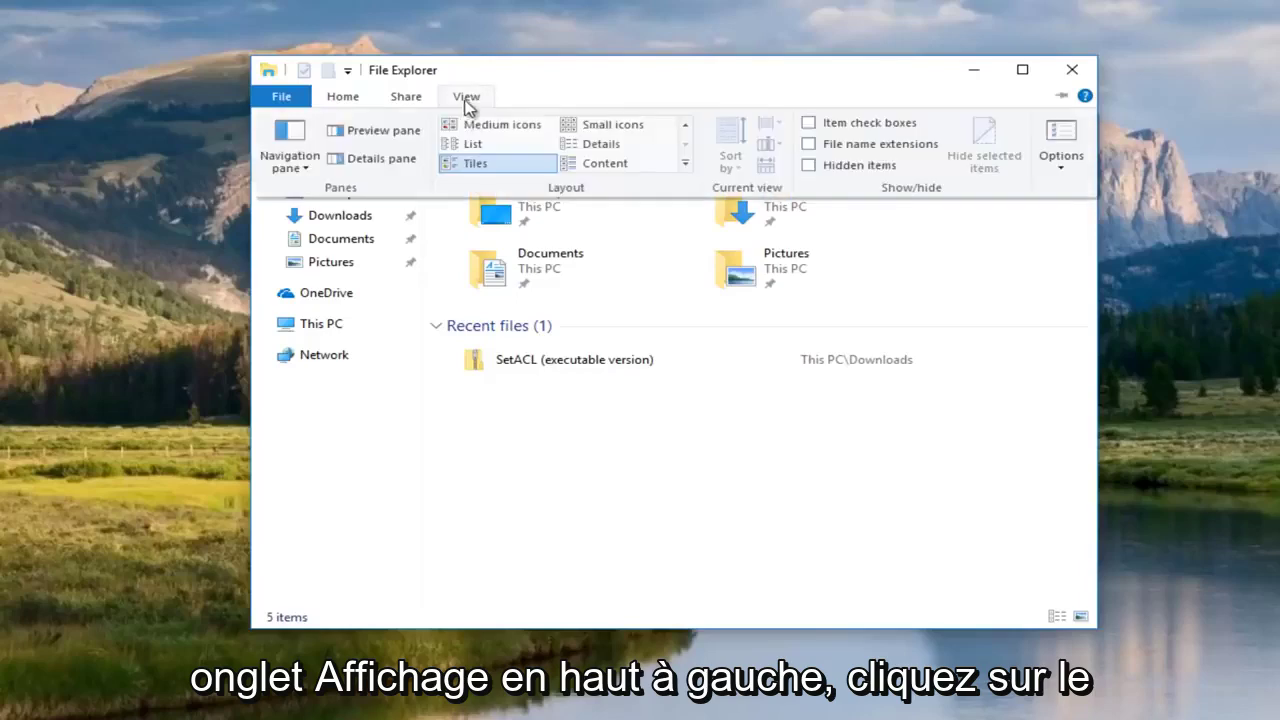
Enable 'Show hidden files, folders, and drives' in Folder Options and apply it.
click(1058, 147)
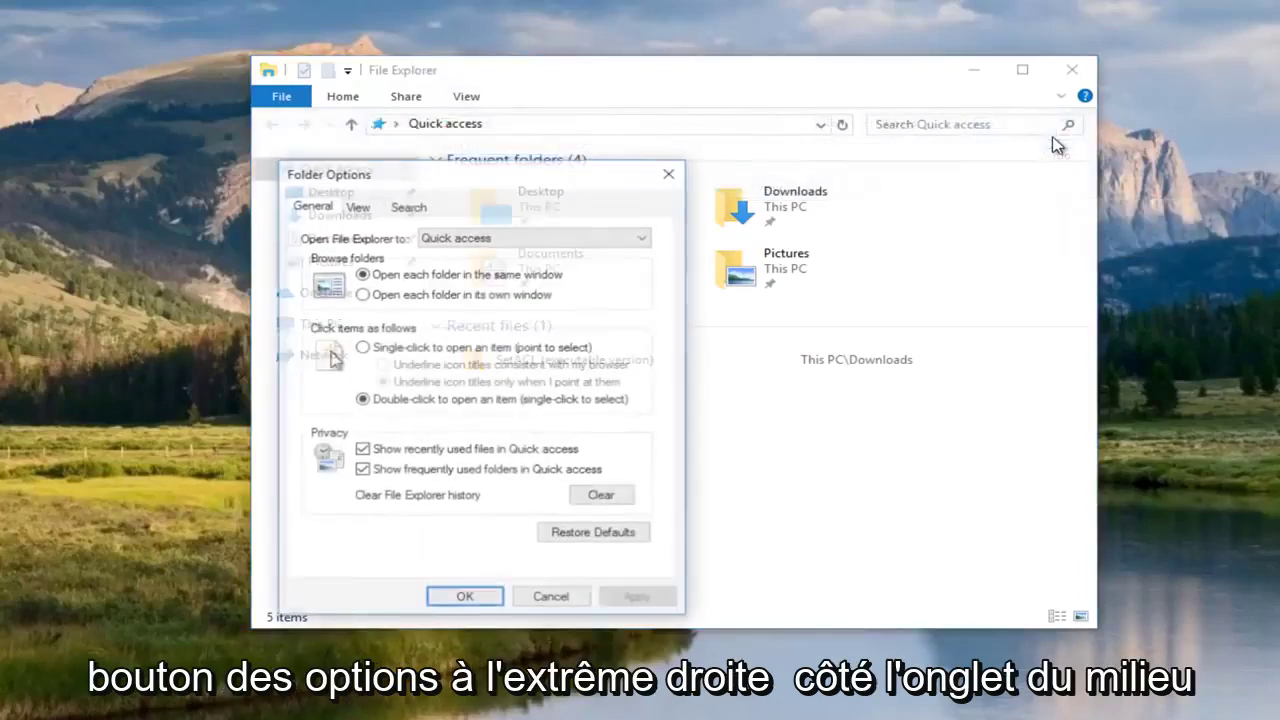
drag(586, 177, 671, 123)
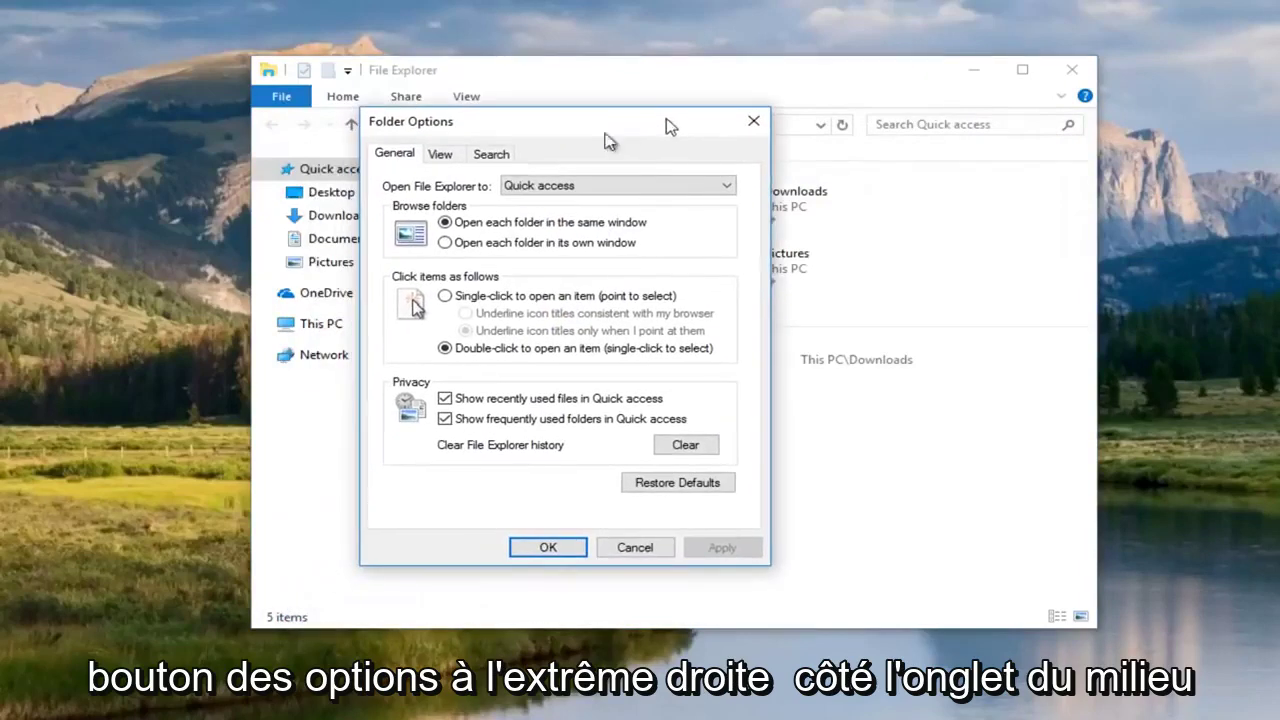
click(442, 162)
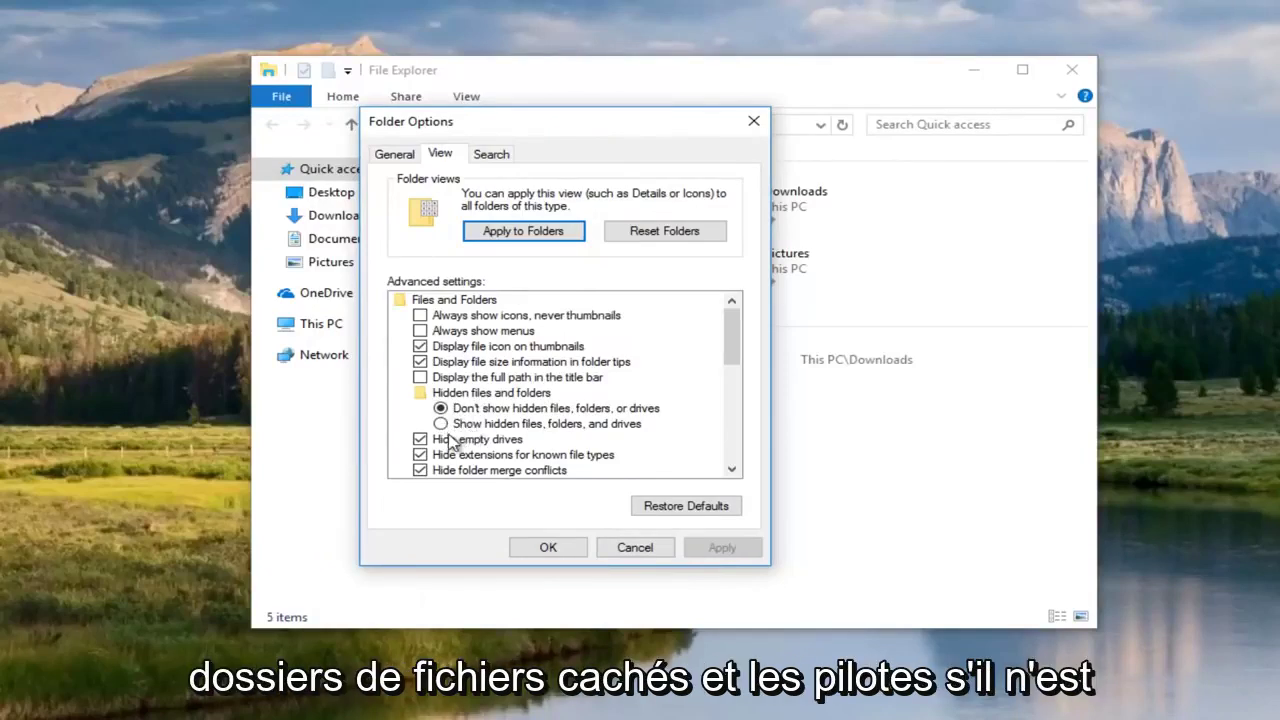
click(442, 425)
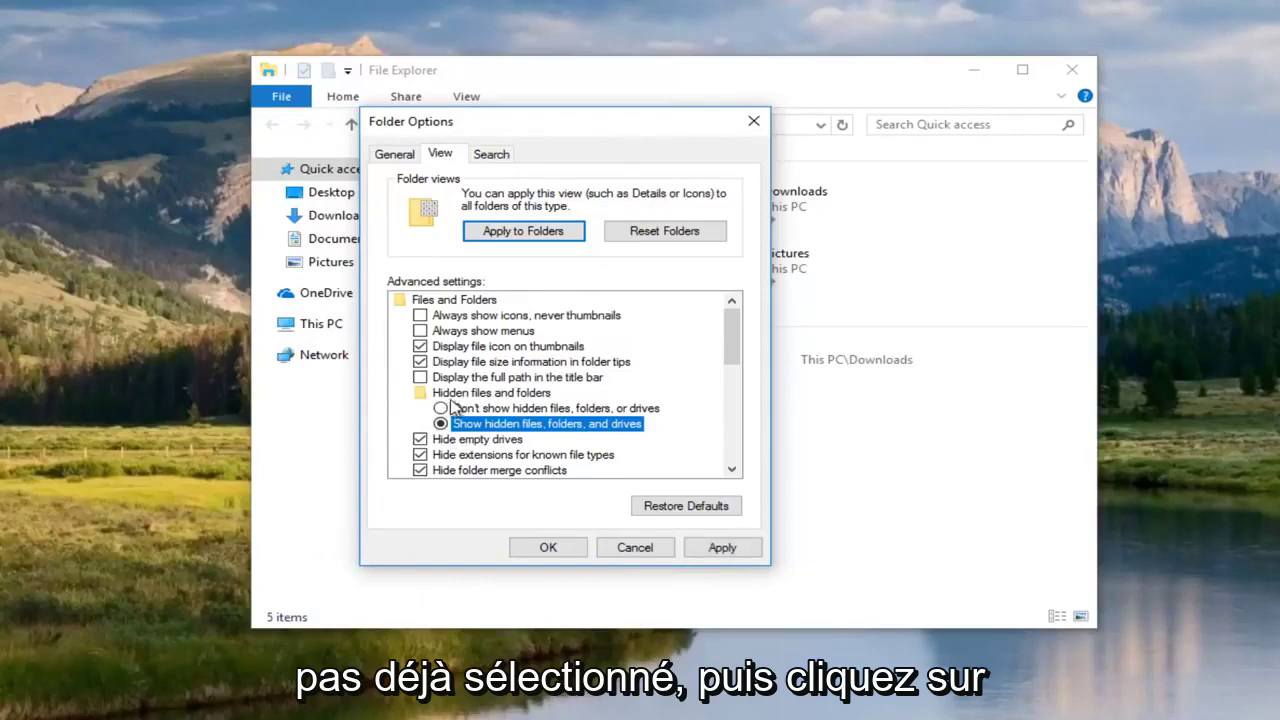
click(708, 550)
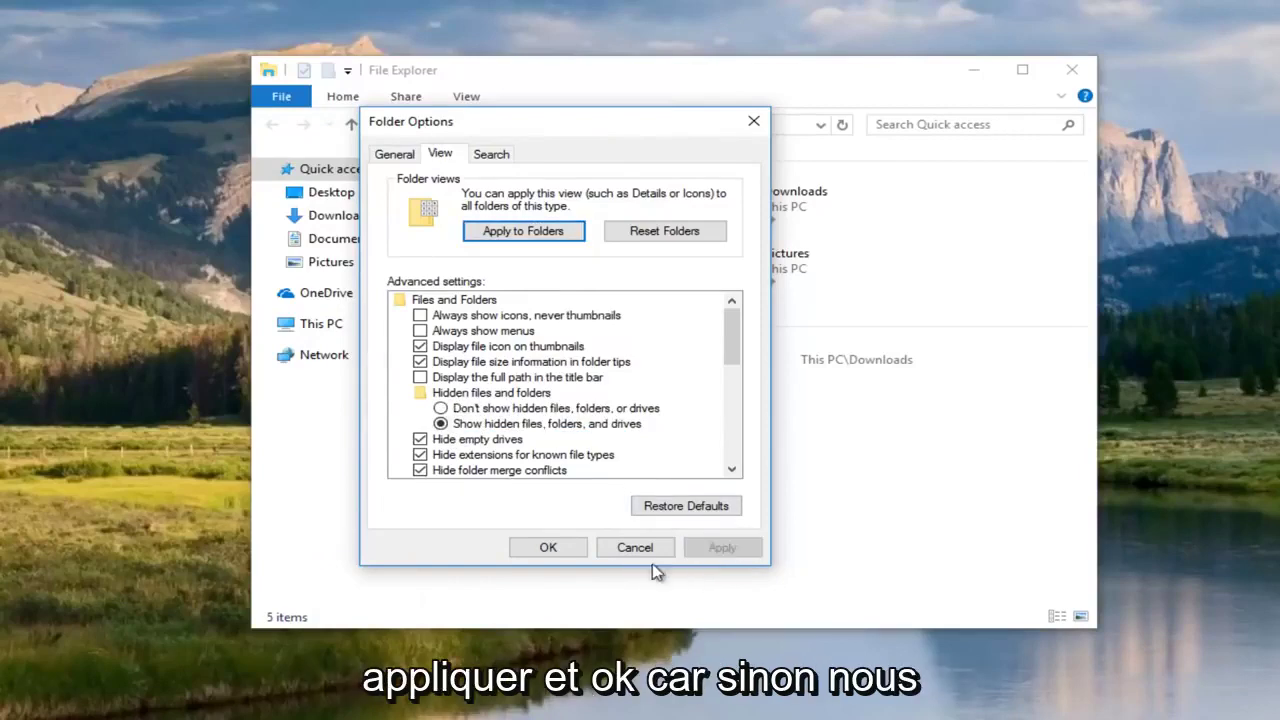
click(545, 548)
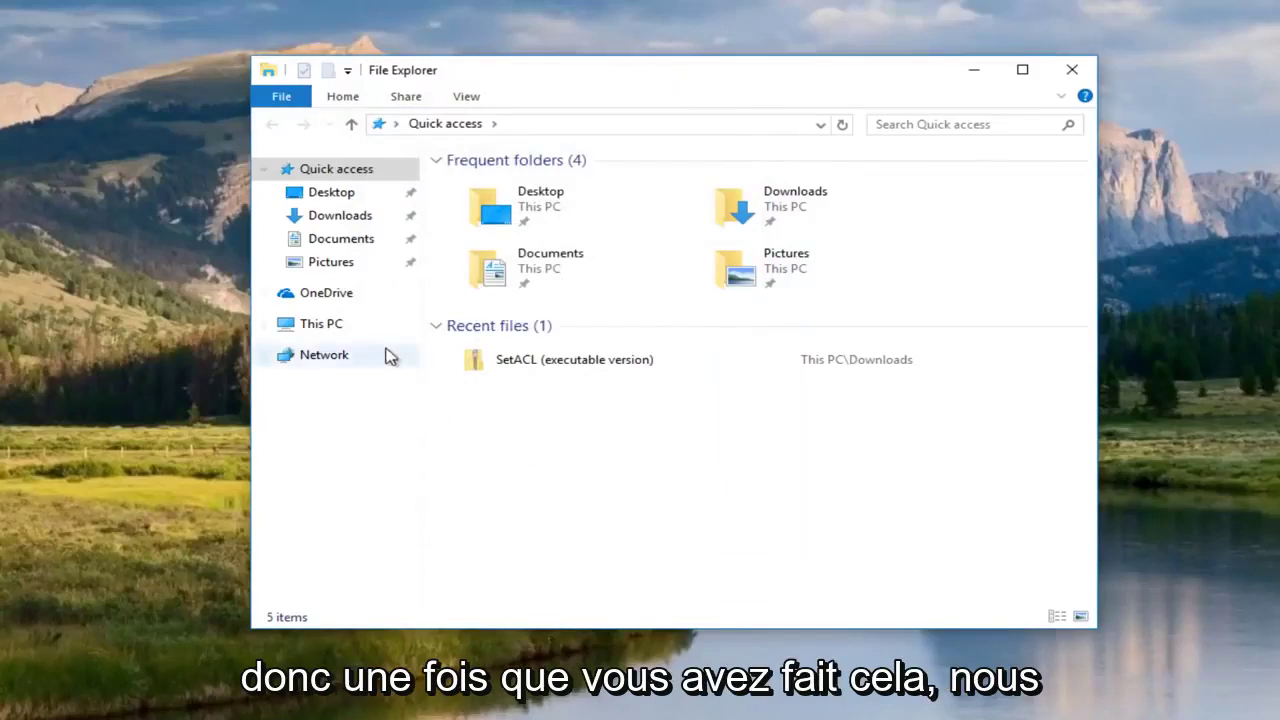
Navigate from This PC through Local Disk (C:) and Windows into System32.
click(314, 333)
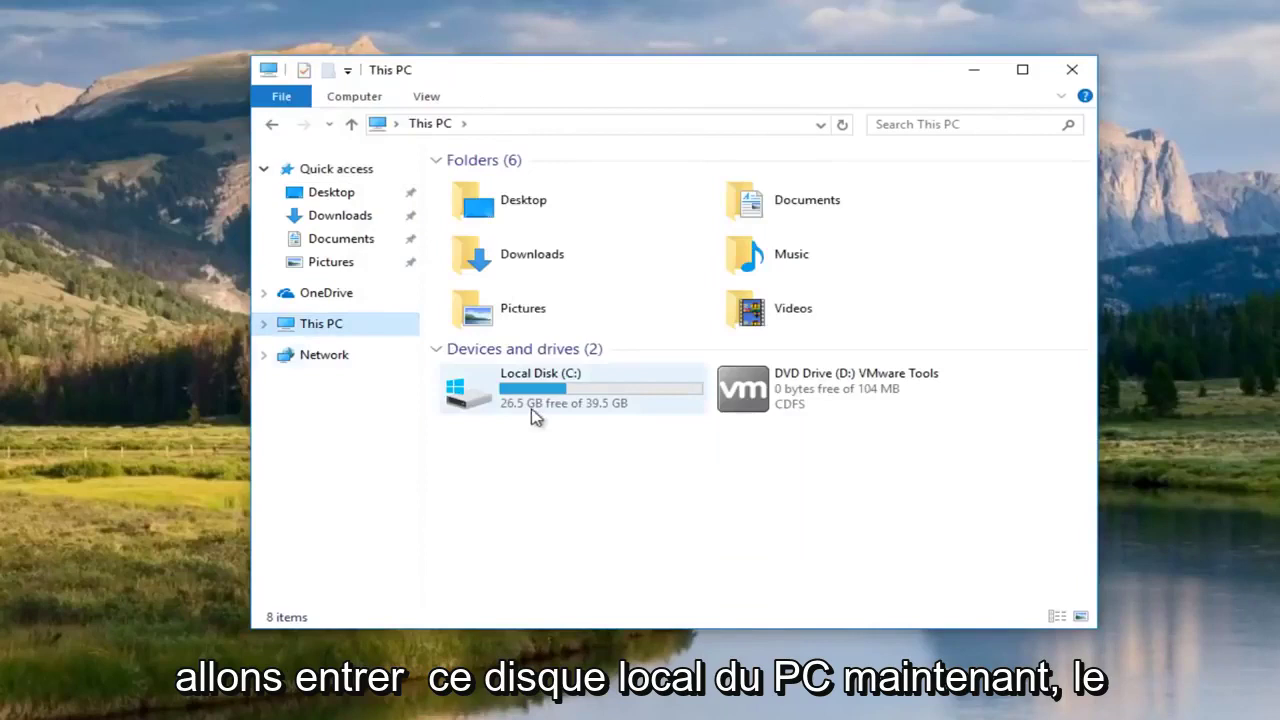
double_click(530, 410)
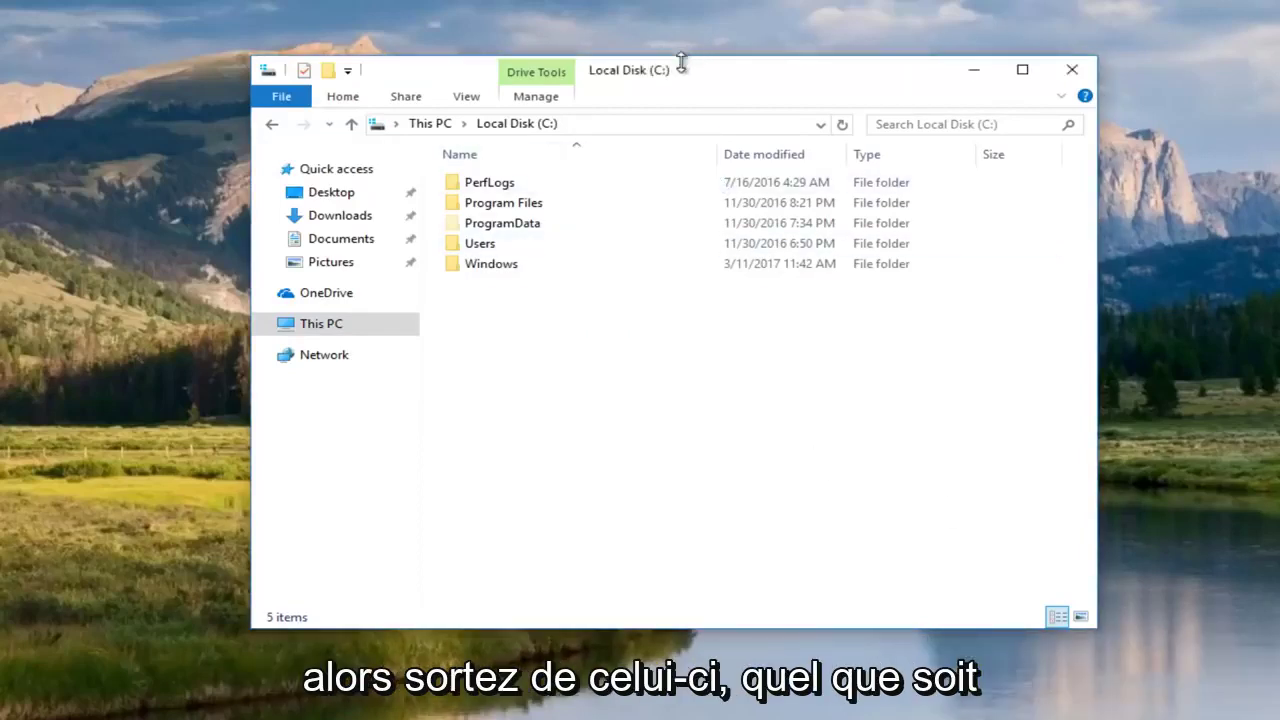
drag(680, 57, 646, 77)
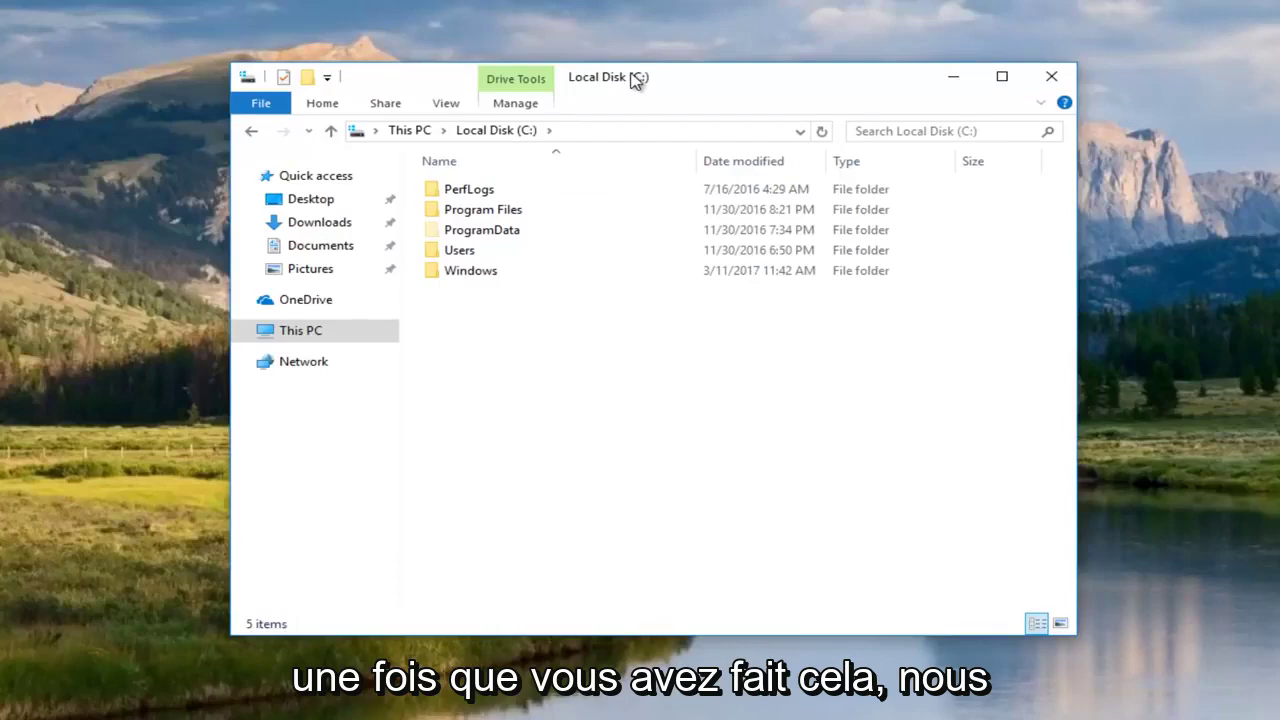
double_click(470, 271)
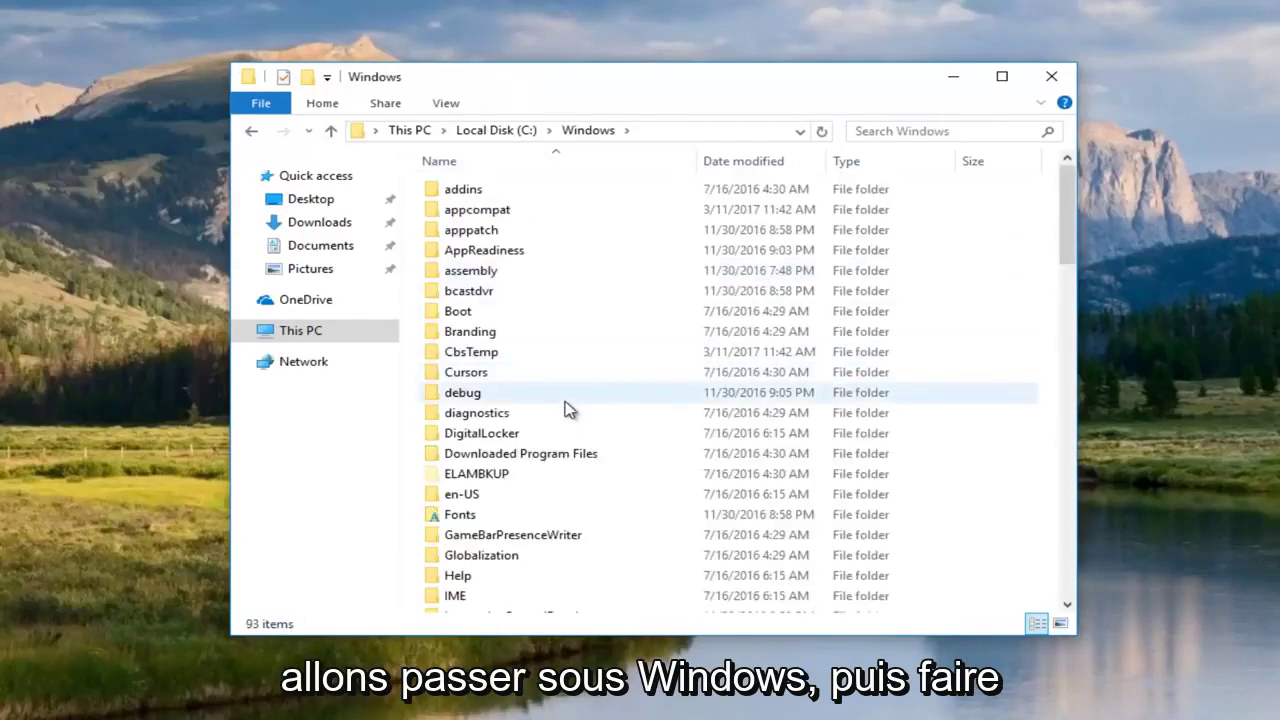
scroll(569, 409, down, 14)
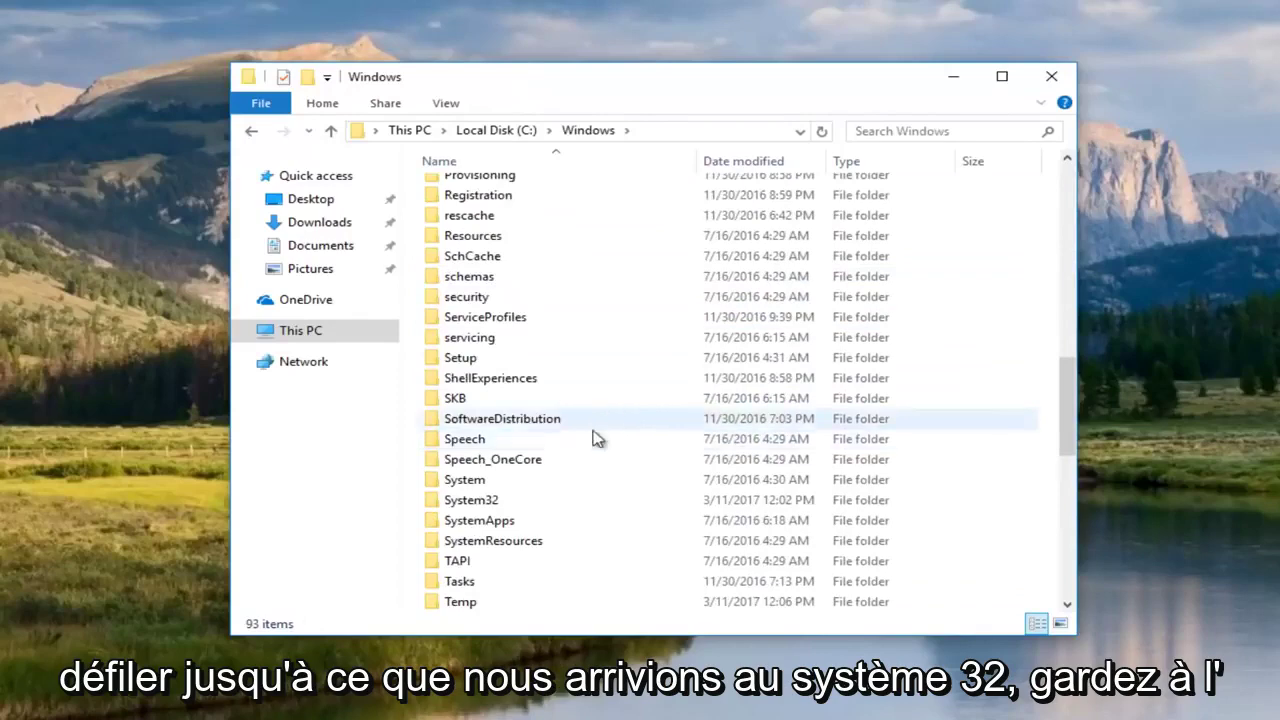
double_click(490, 503)
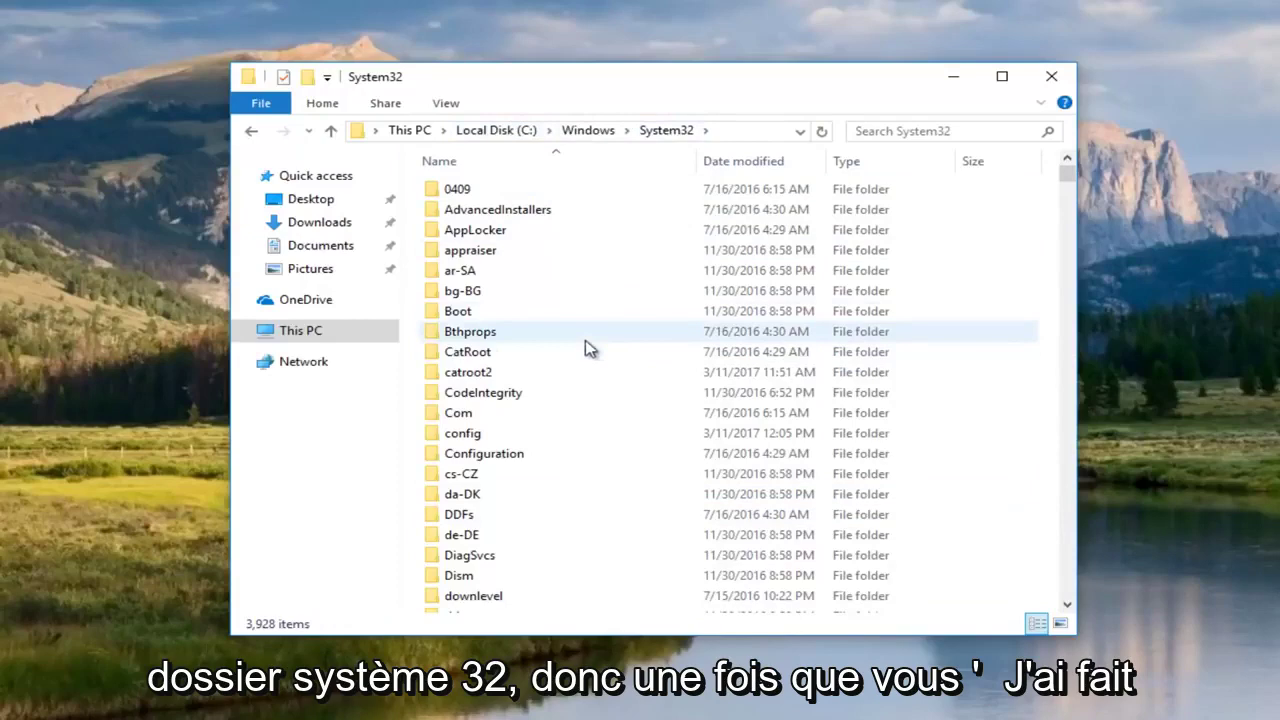
scroll(517, 378, down, 1)
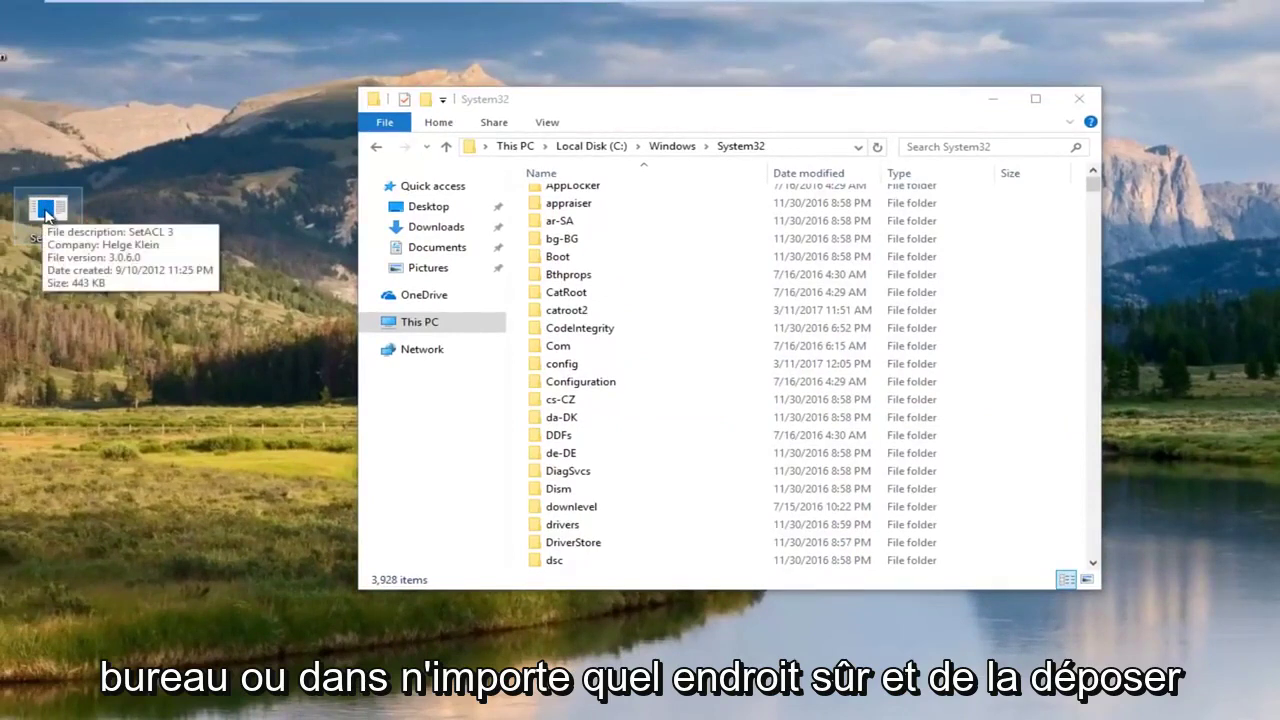
Move SetACL from the desktop into C:\Windows\System32, approving the administrator permission prompt.
drag(45, 215, 740, 146)
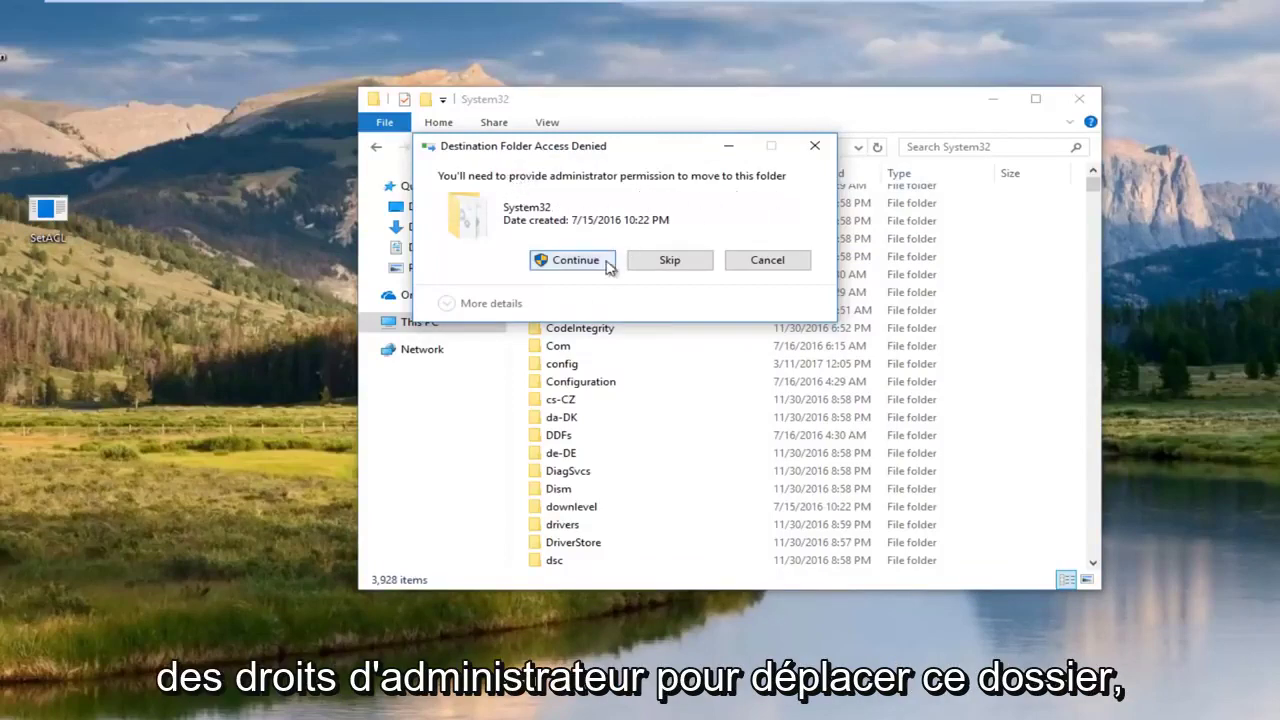
click(574, 262)
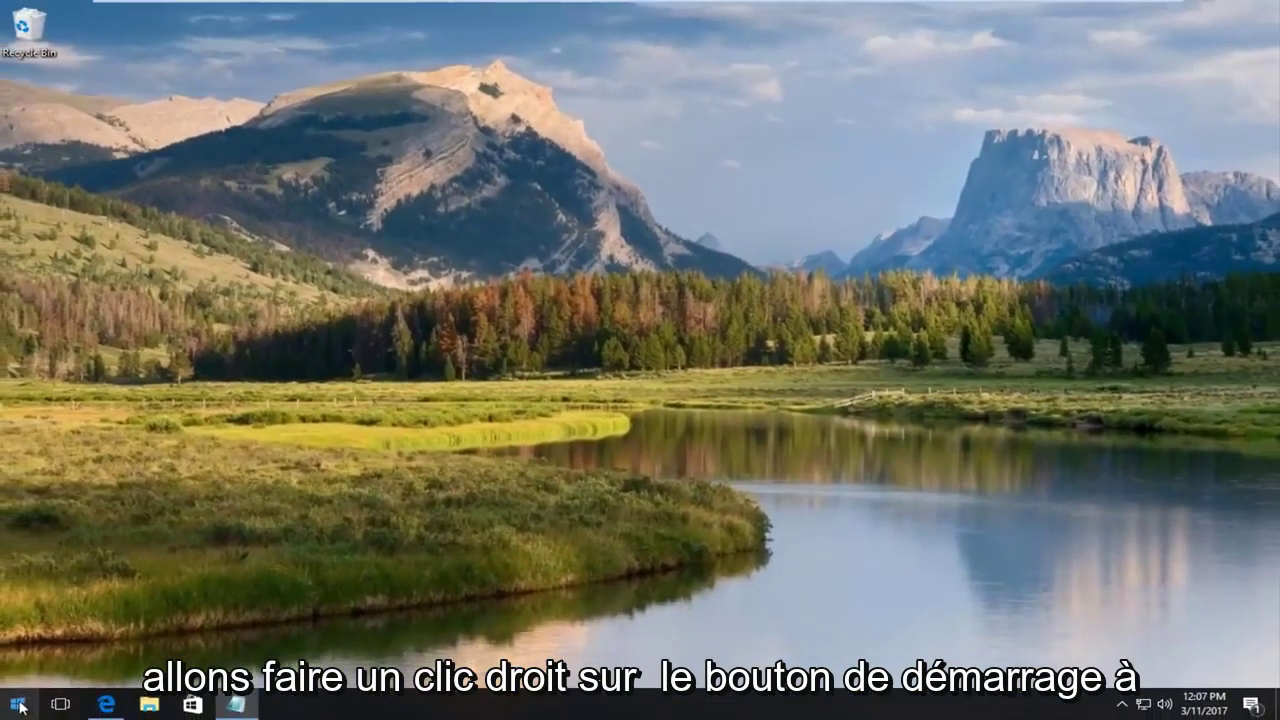
Launch Command Prompt (Admin) from the Start right-click menu, approve UAC, and reposition it.
right_click(12, 711)
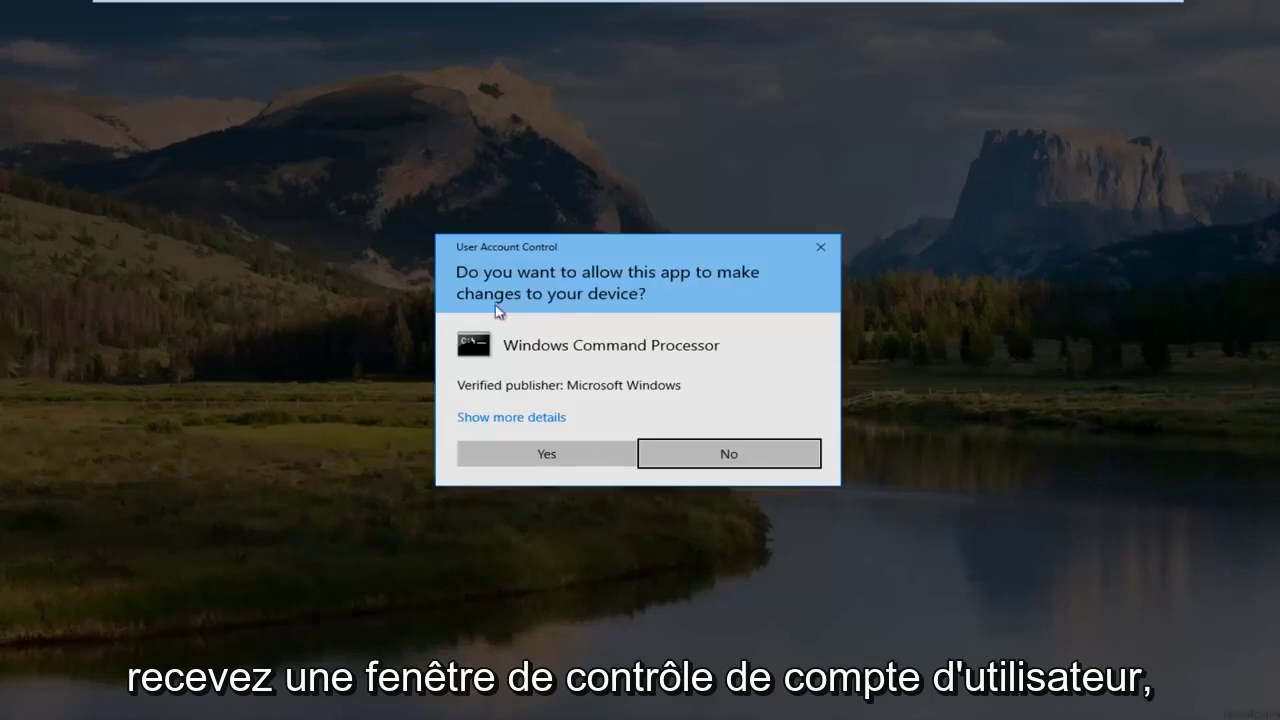
click(517, 456)
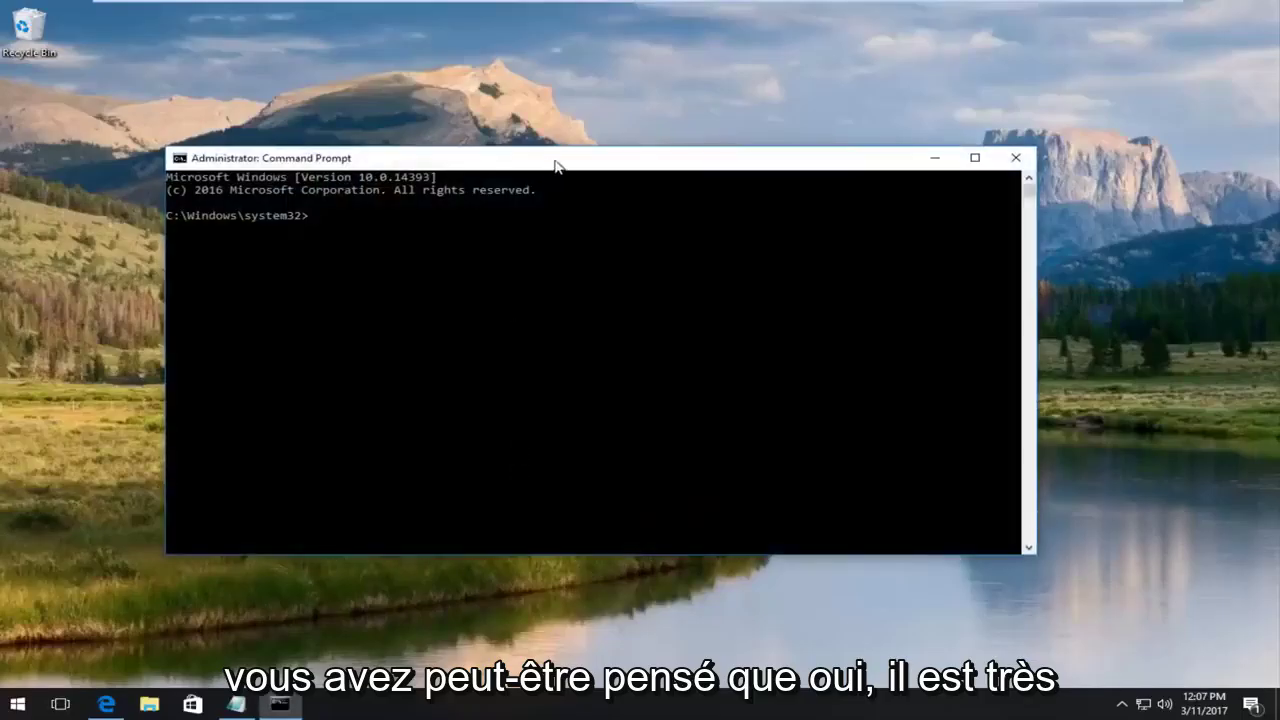
drag(556, 166, 600, 154)
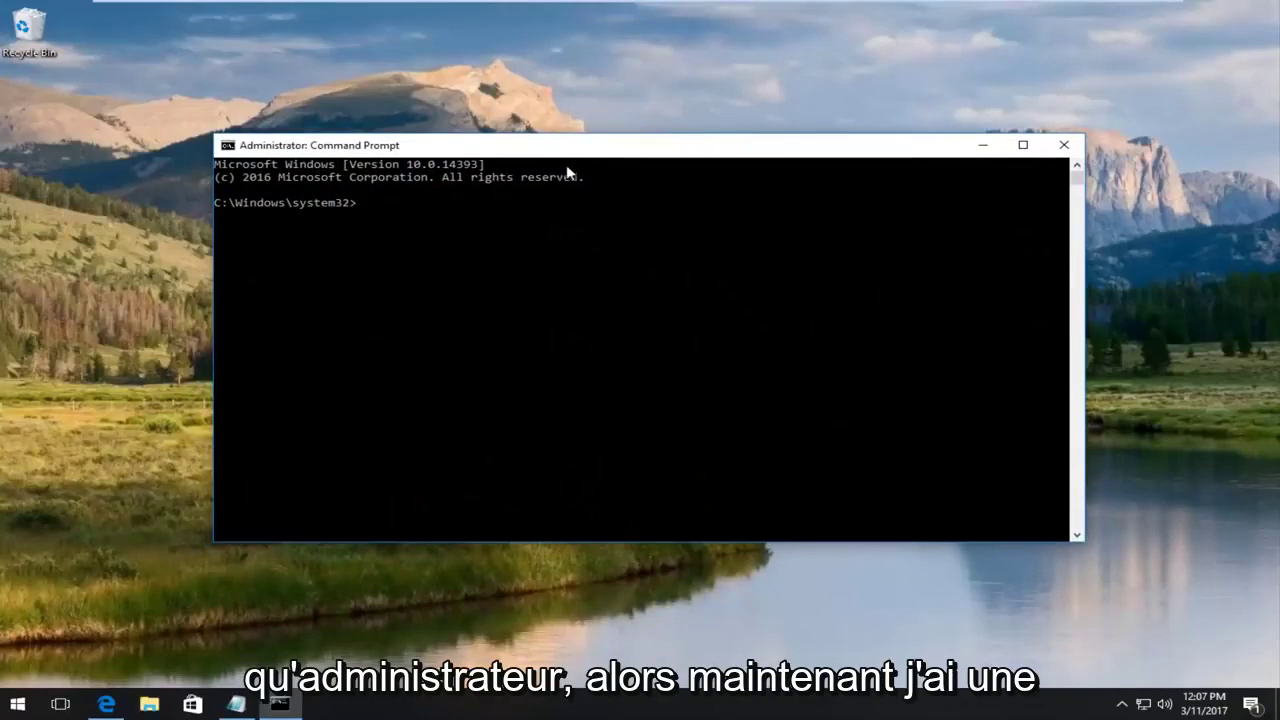
Copy the whole SetACL command line from the Notepad notes.
click(236, 704)
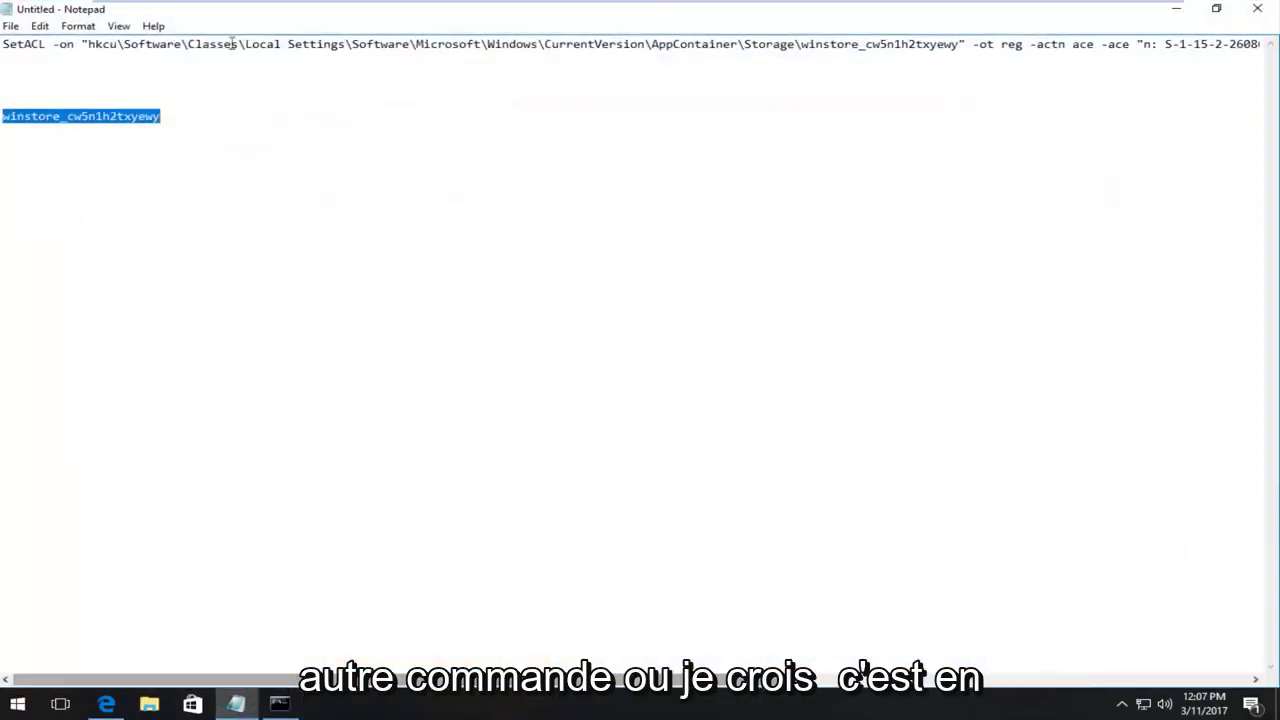
drag(4, 50, 1189, 62)
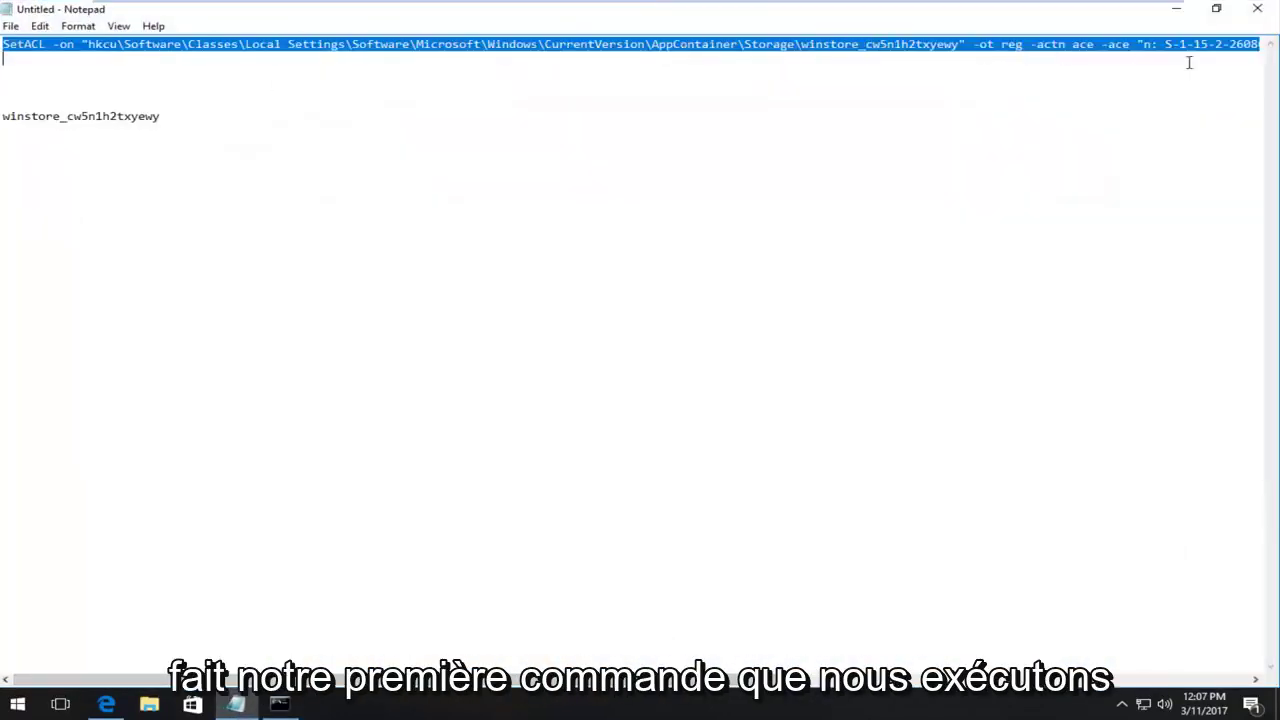
right_click(767, 45)
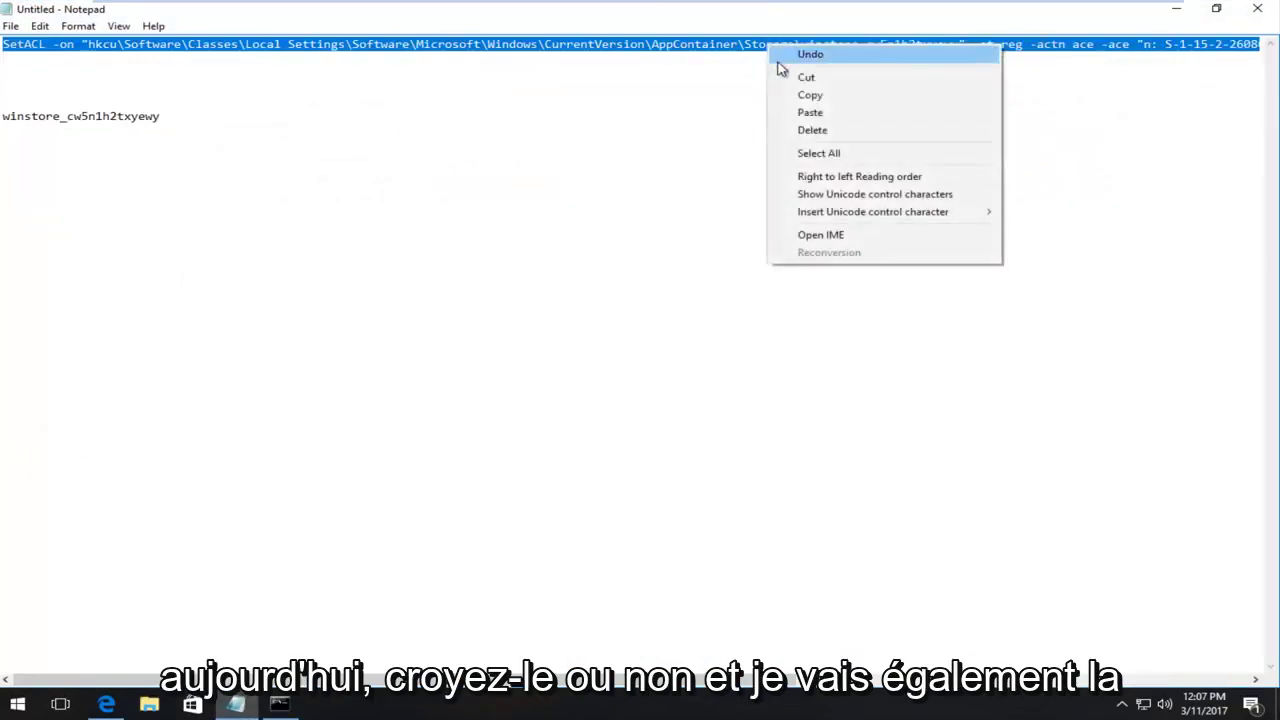
click(820, 97)
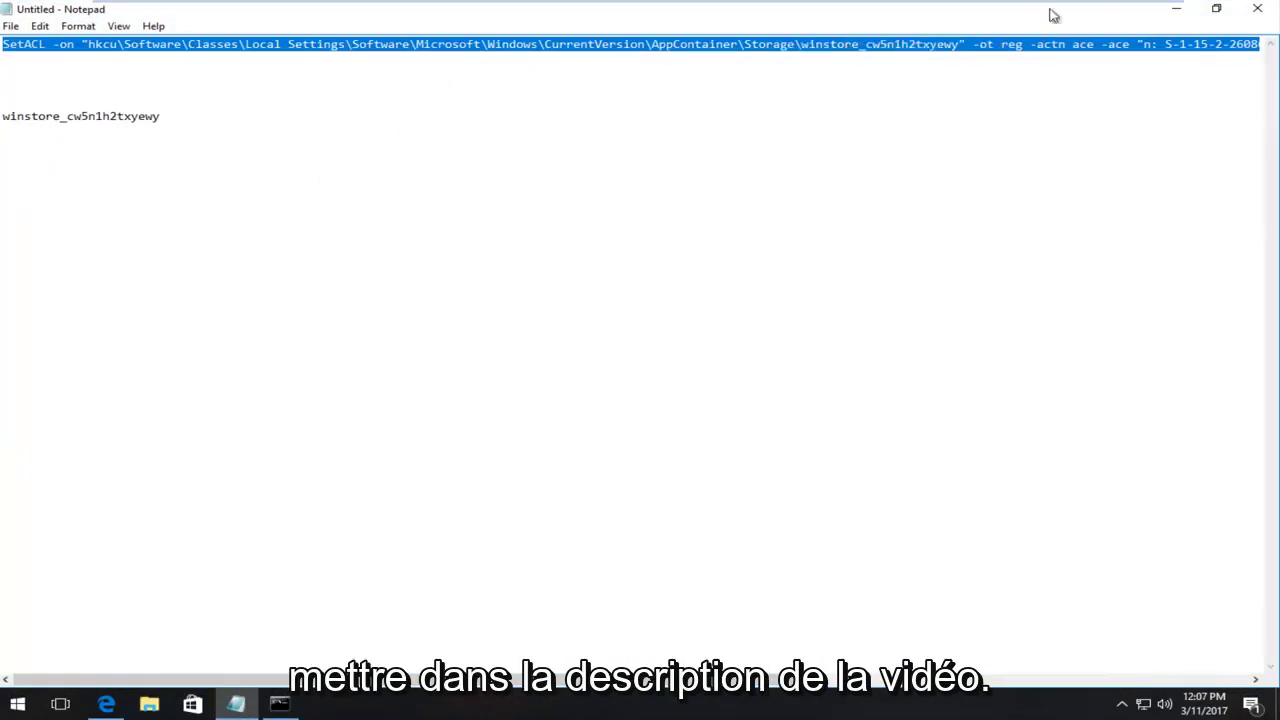
Minimize Notepad and try pasting the command into the admin Command Prompt with Ctrl+V.
mouse_move(1003, 8)
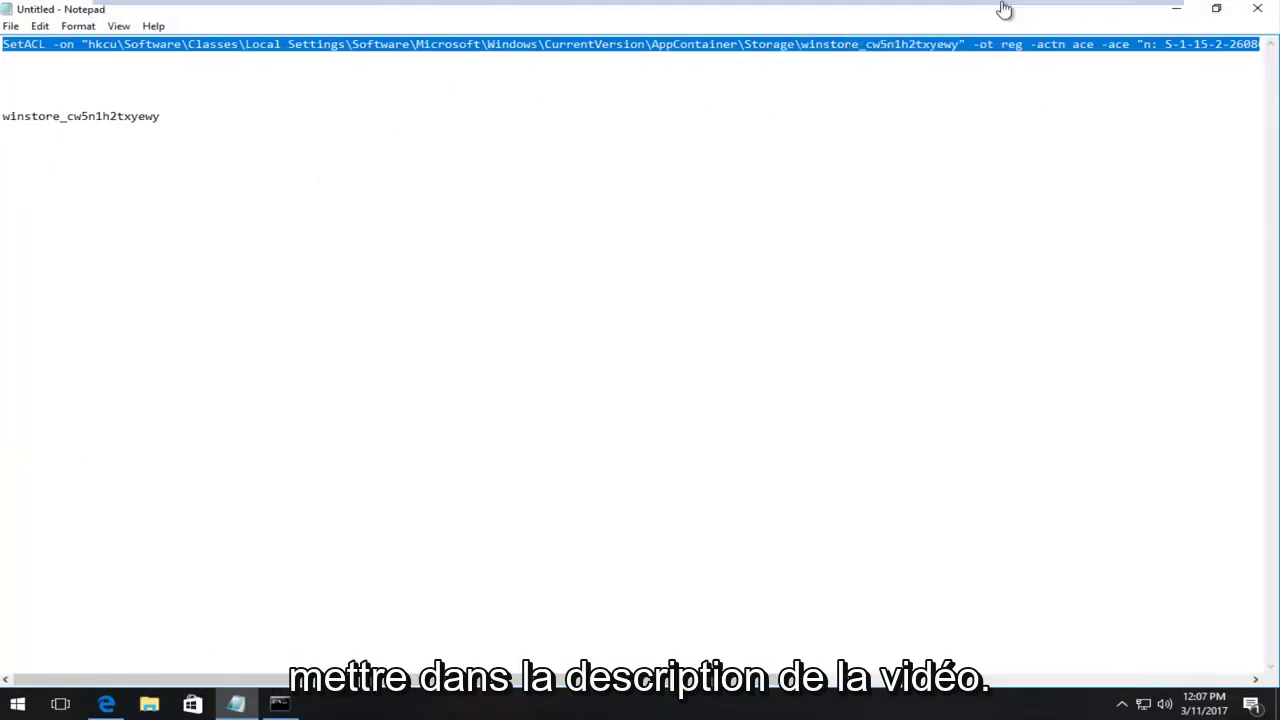
click(1180, 12)
key(ctrl+v)
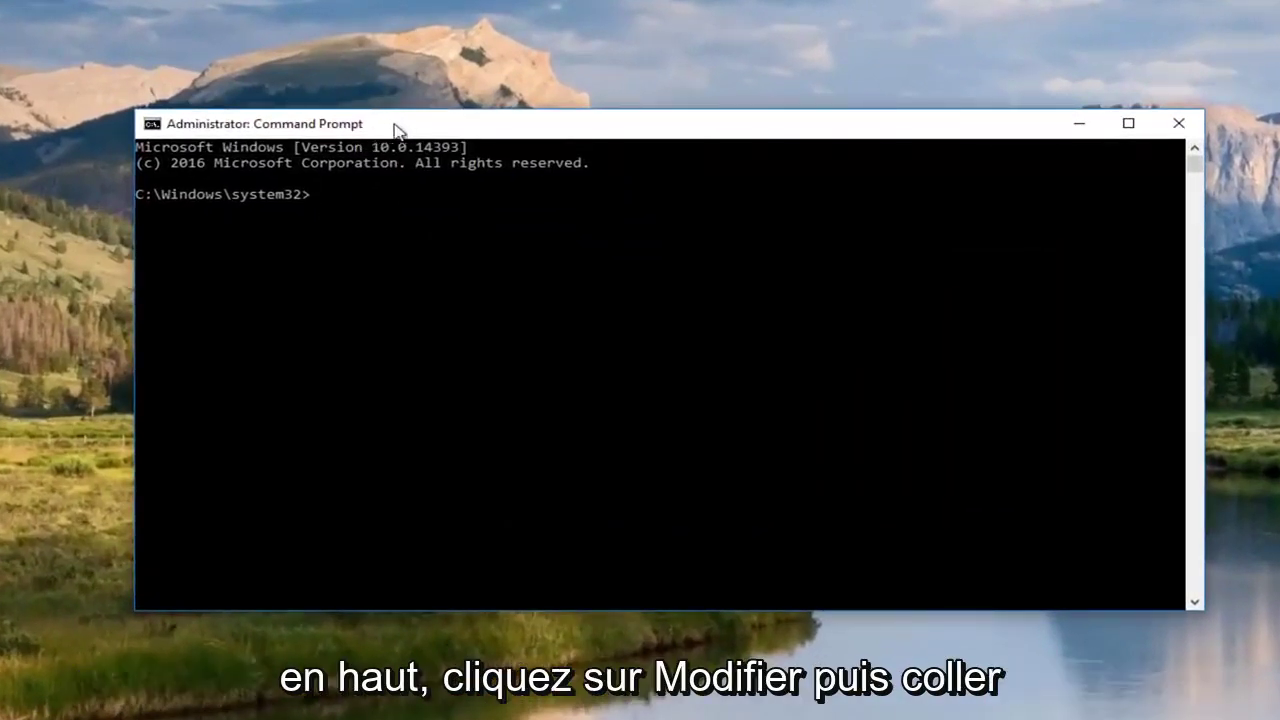
Paste the SetACL command through the console's Edit > Paste menu so it runs on winstore_cw5n1h2txyewy.
right_click(405, 127)
click(453, 272)
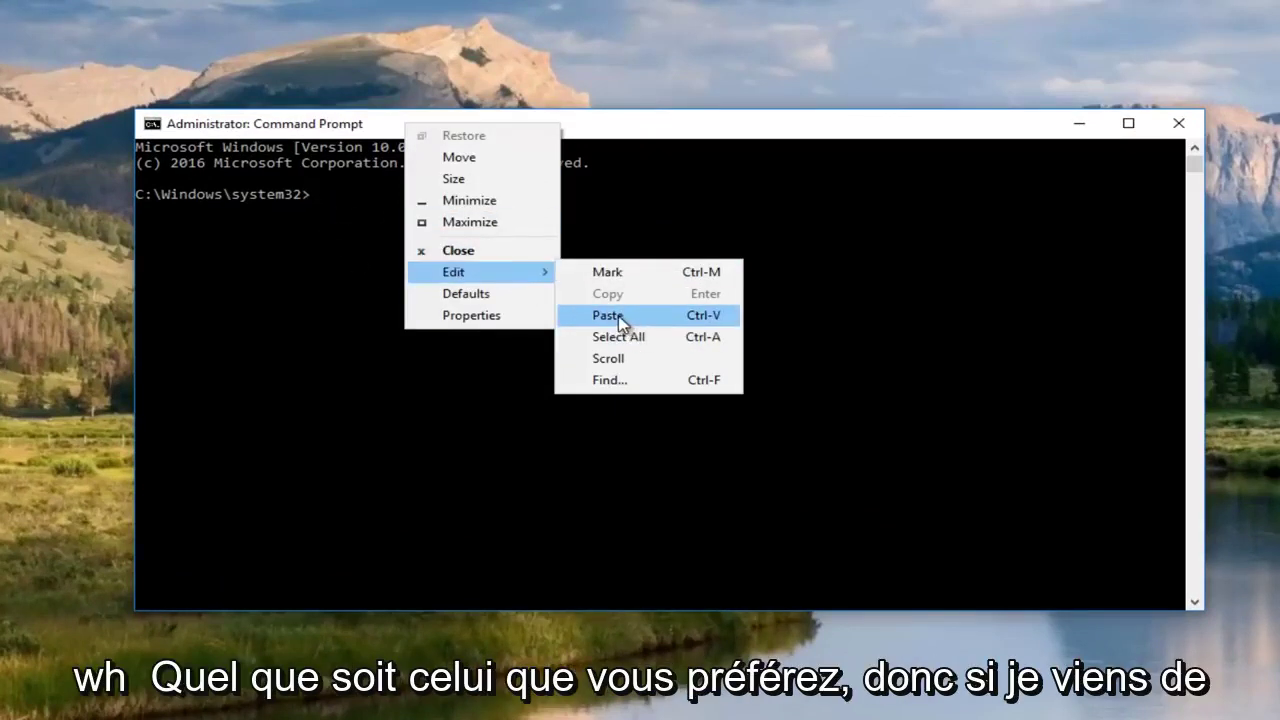
click(395, 127)
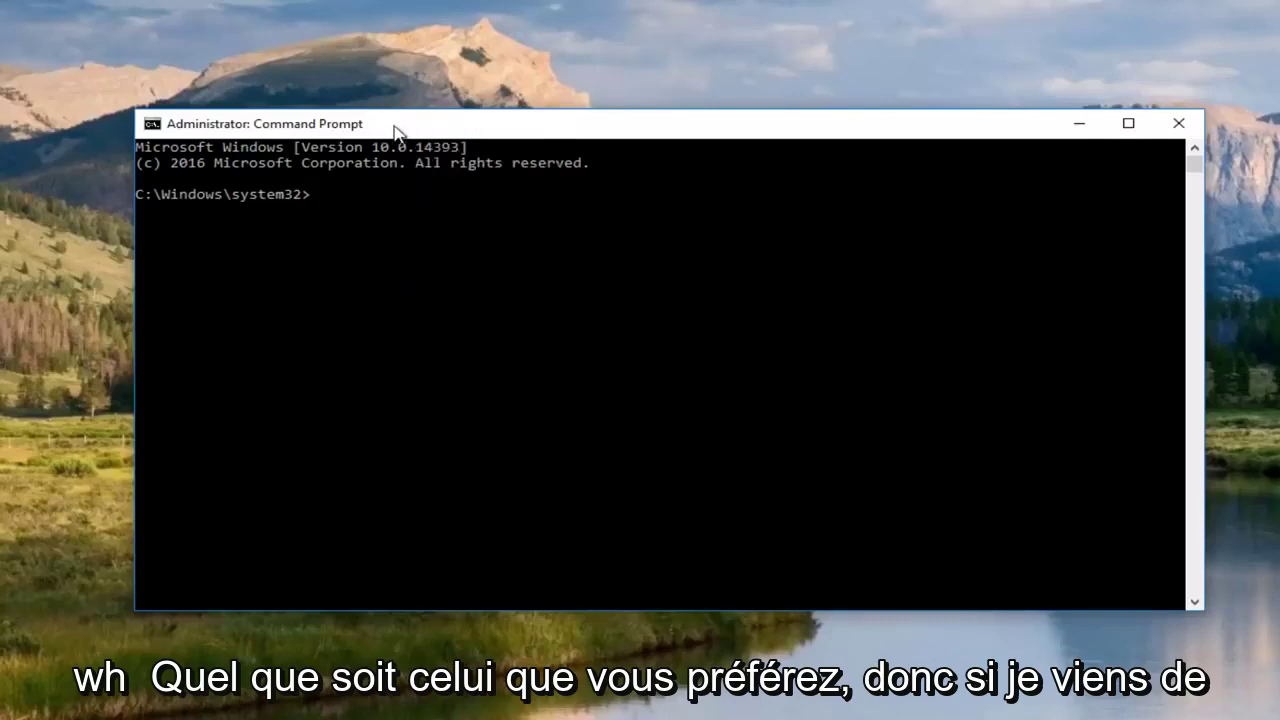
right_click(395, 127)
mouse_move(484, 276)
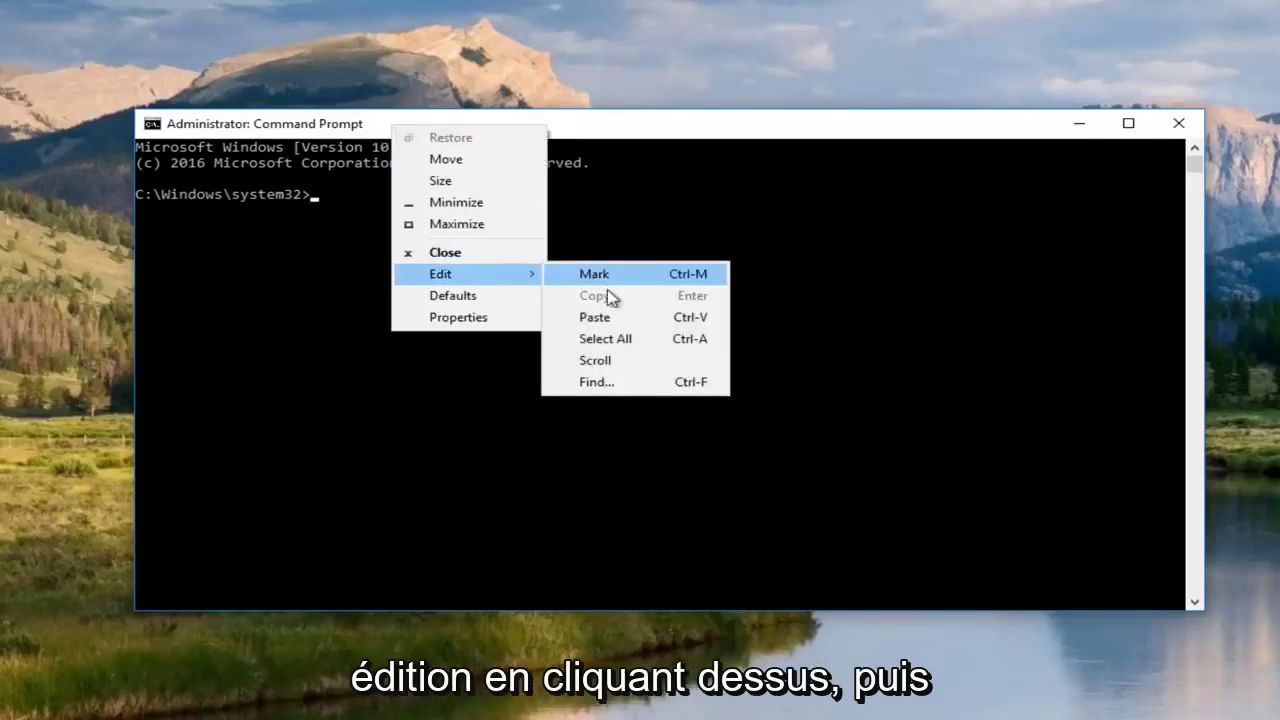
click(596, 317)
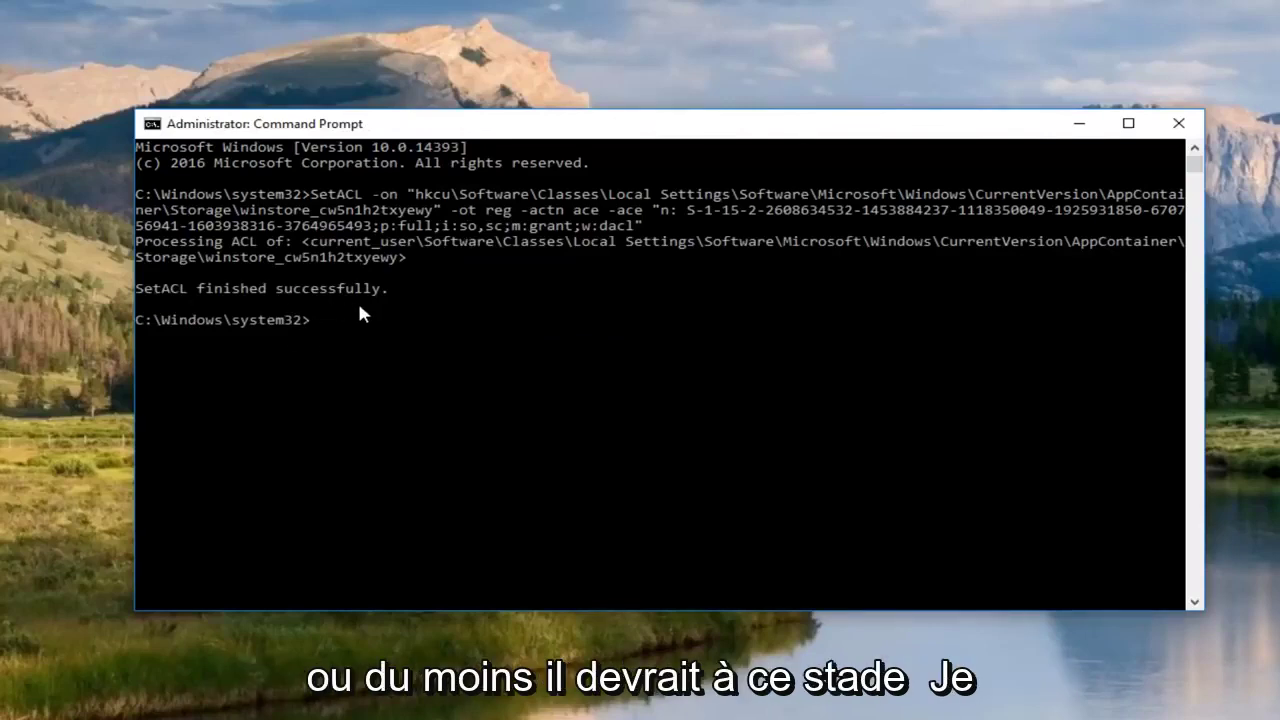
Close Command Prompt, then save Notepad's command notes to the Desktop as file '1'.
click(1172, 132)
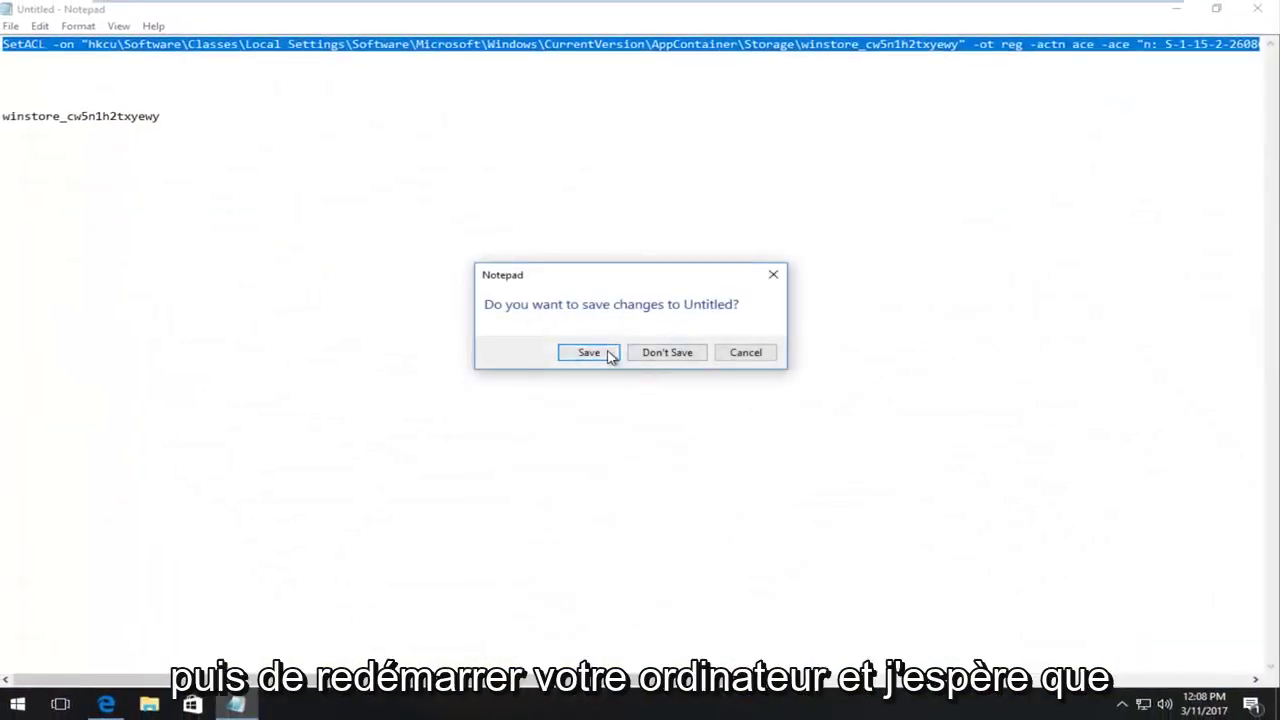
click(609, 356)
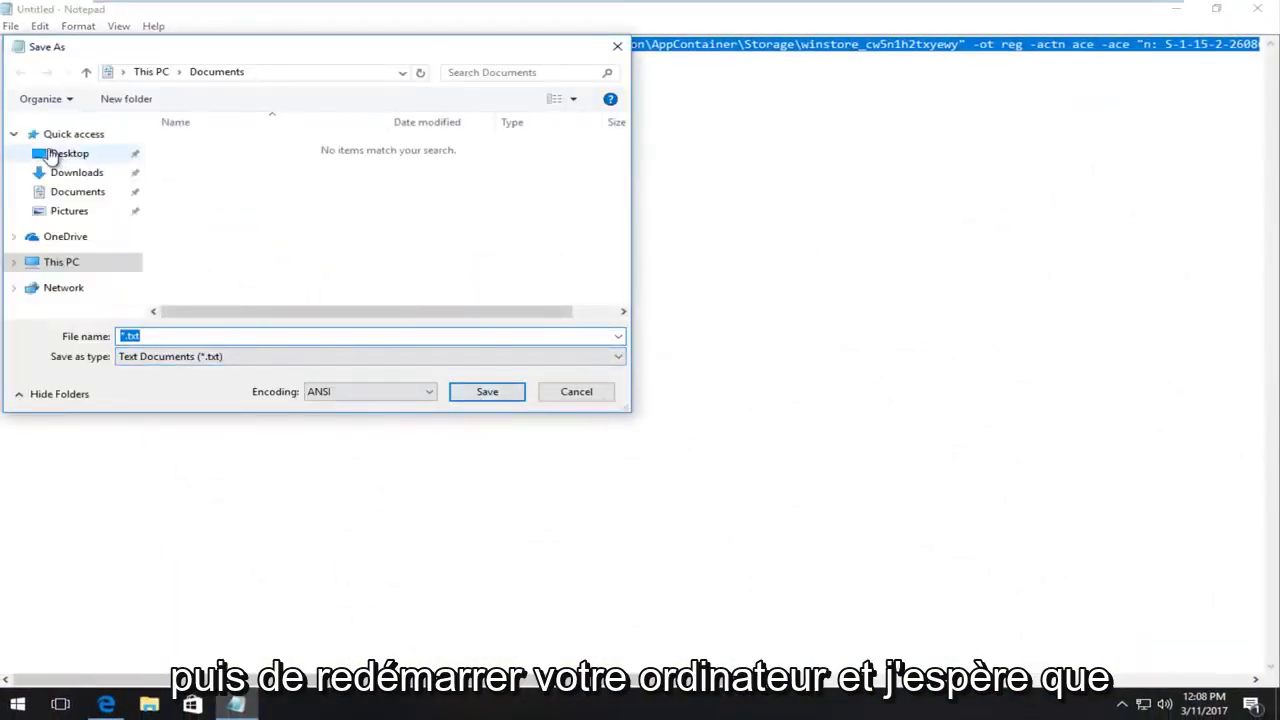
text(1)
click(60, 153)
click(462, 389)
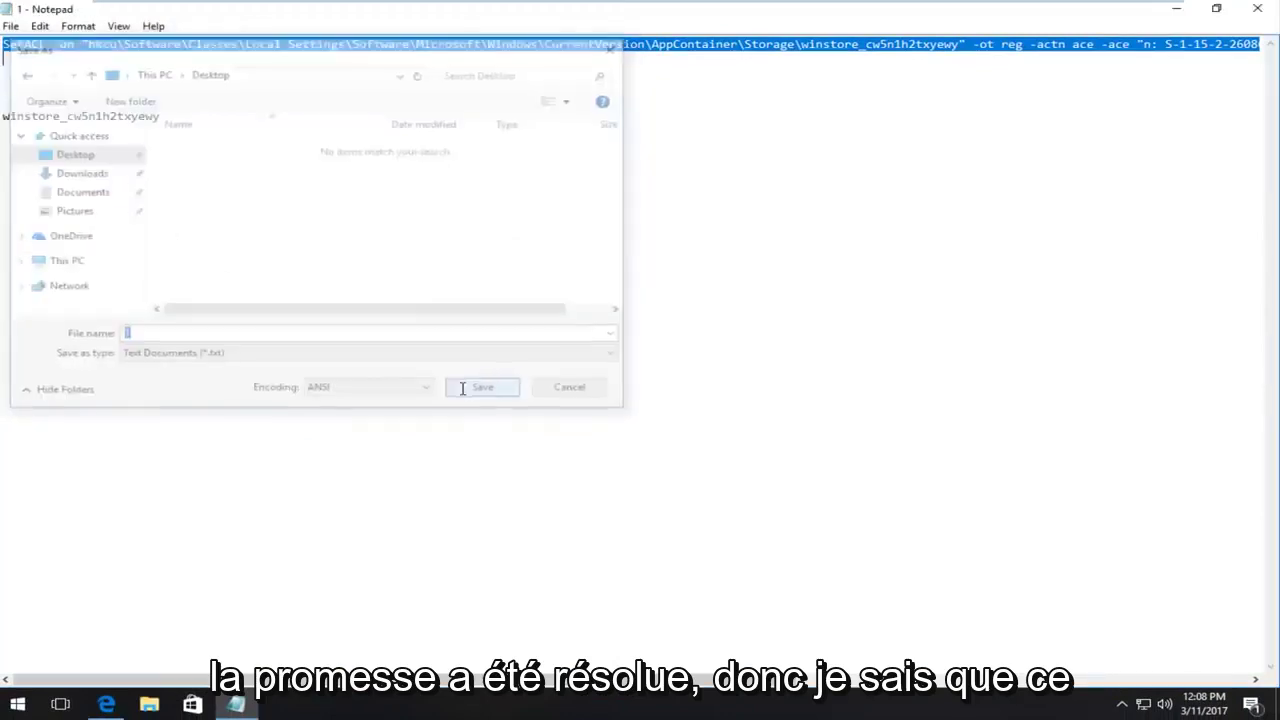
click(1257, 8)
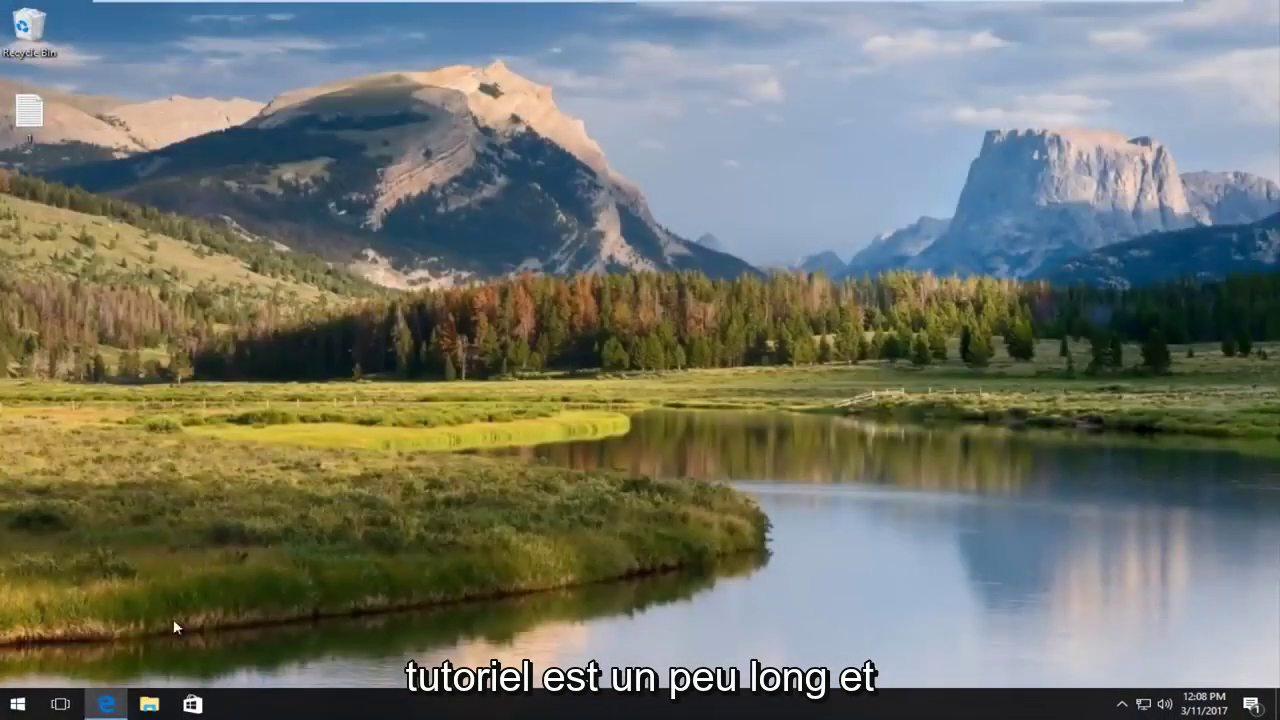
right_click(112, 698)
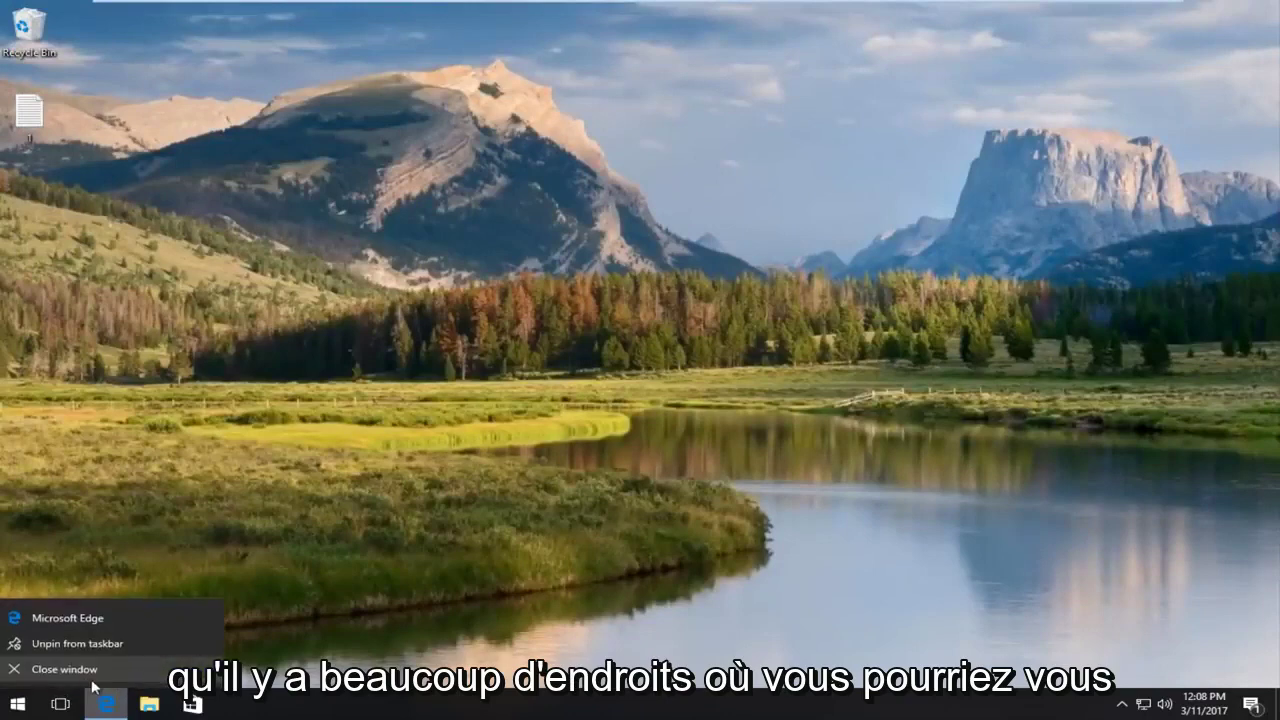
click(19, 700)
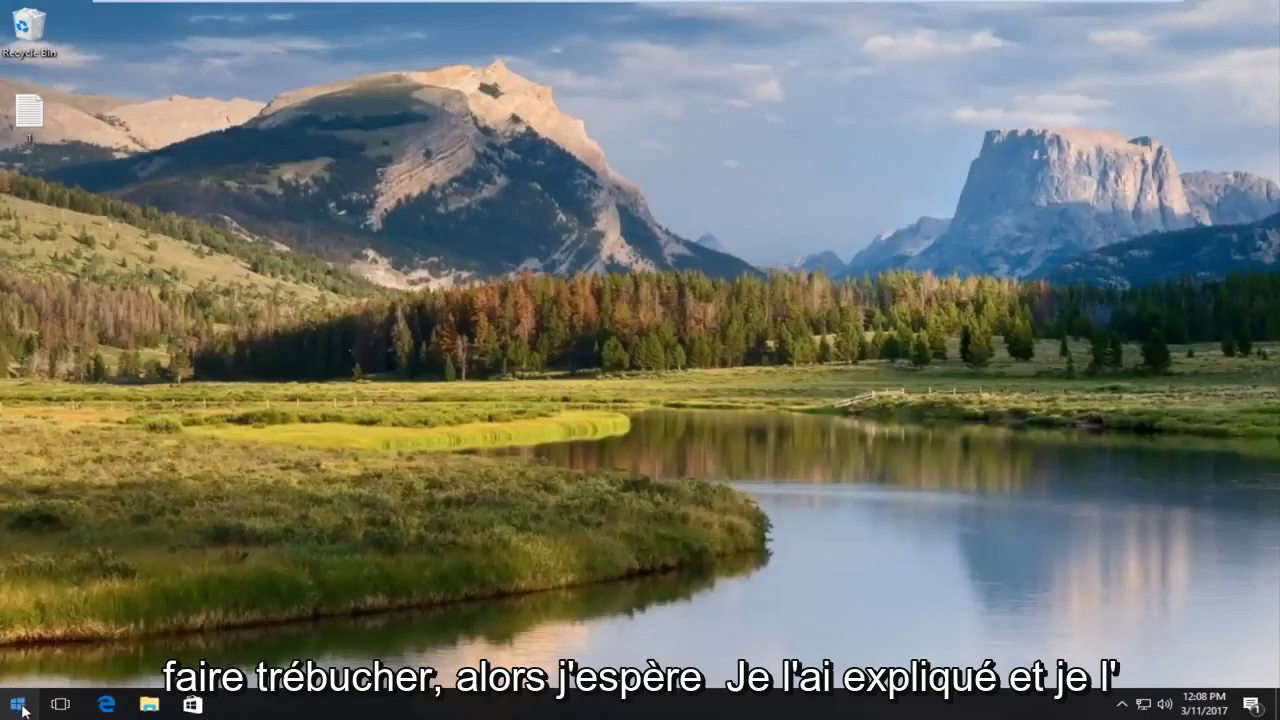
click(19, 700)
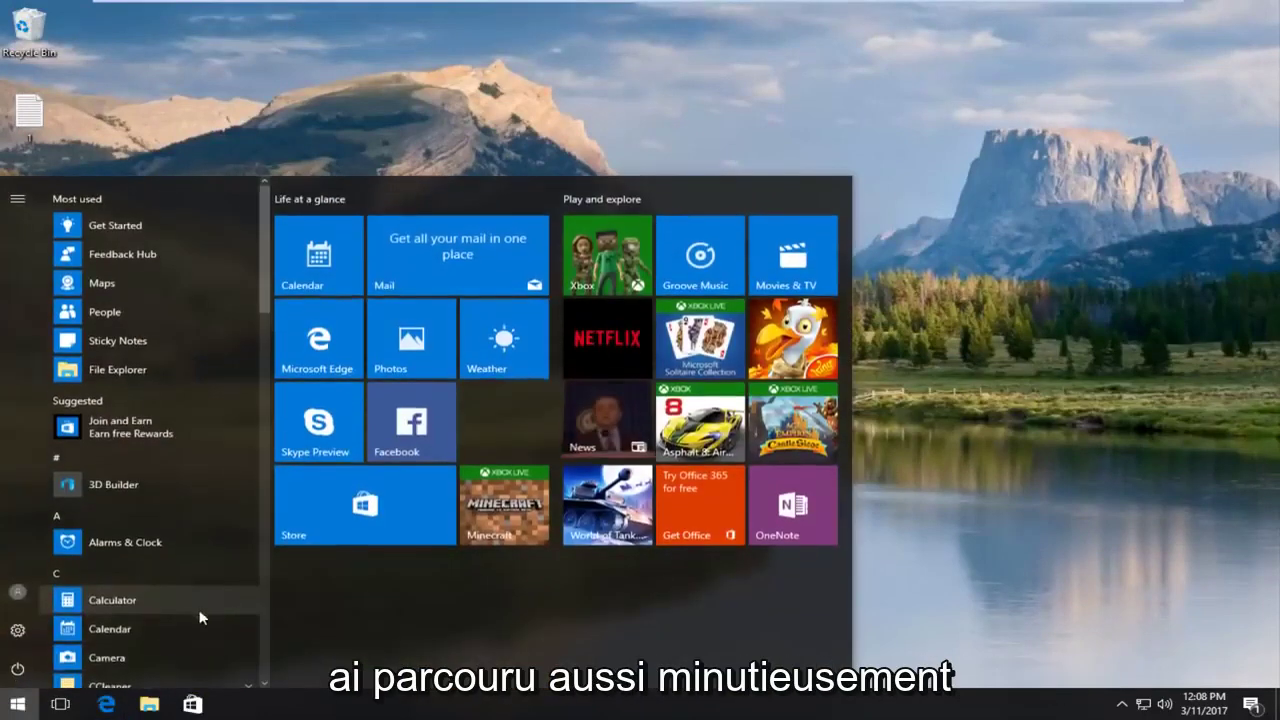
click(17, 670)
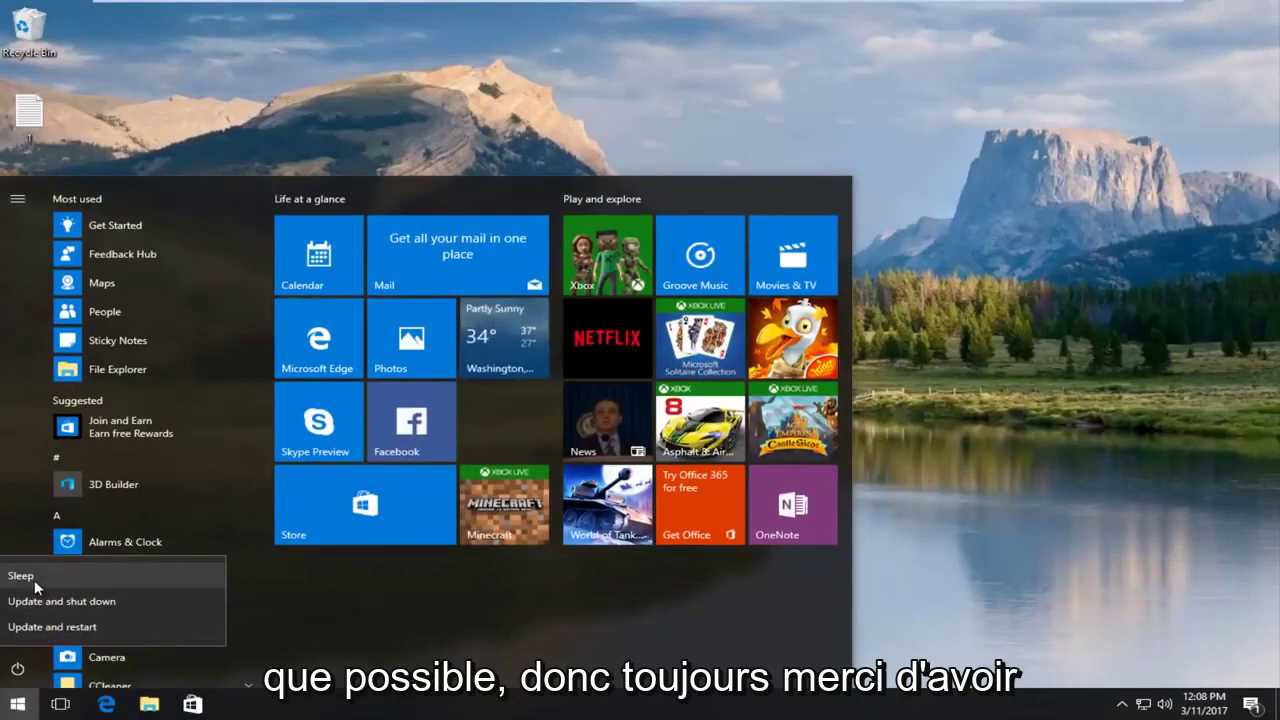
click(1048, 478)
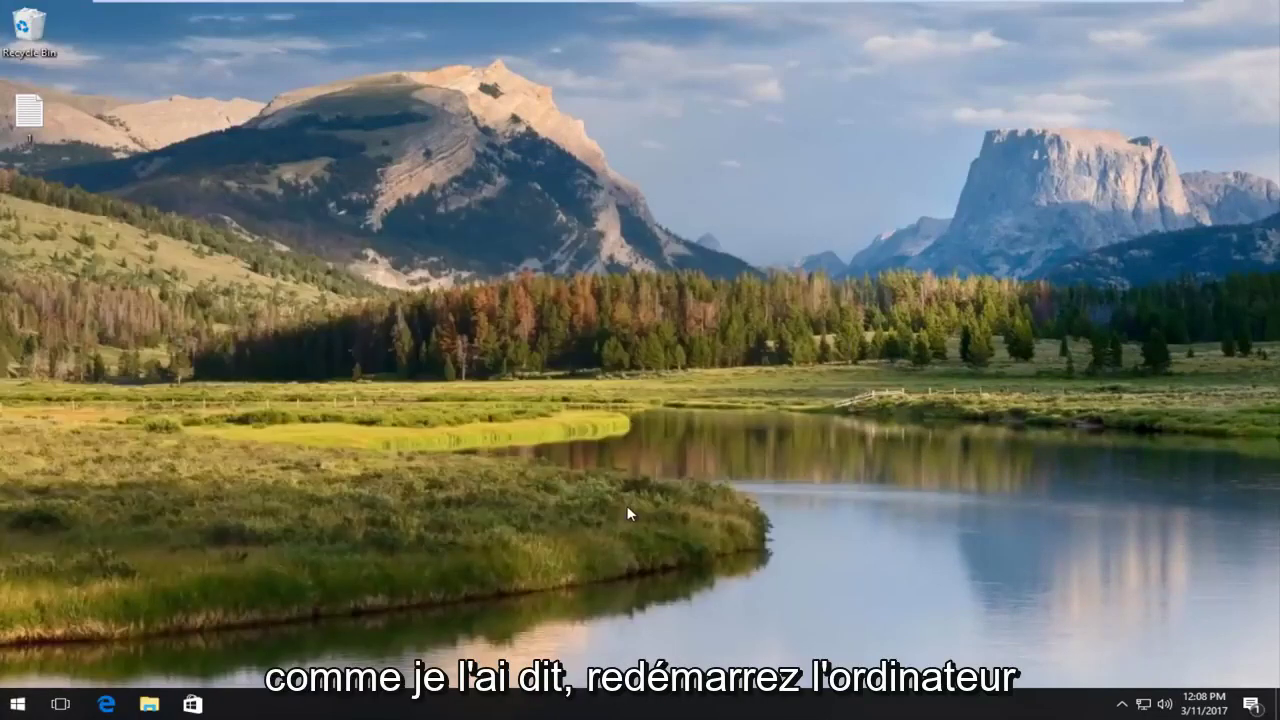